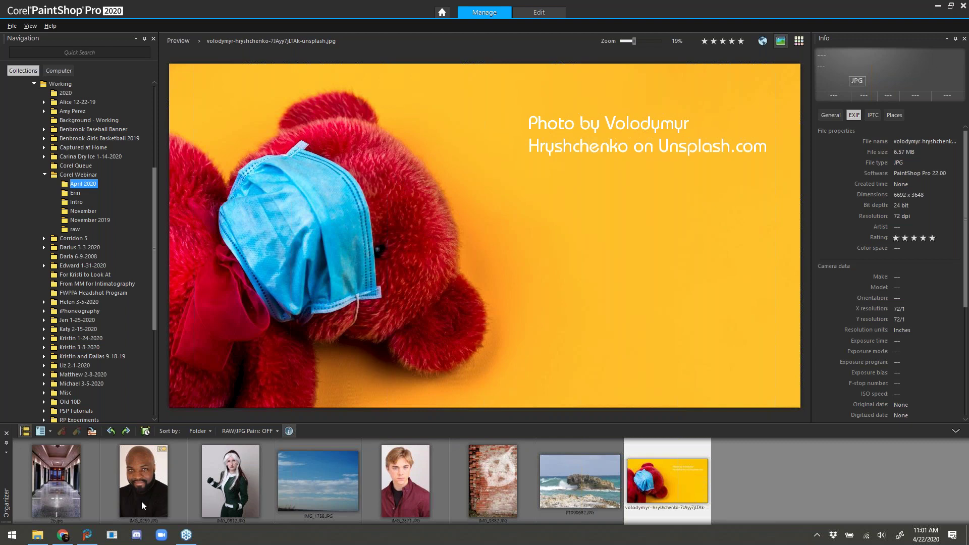
Open the portrait IMG_0259.JPG for editing and add a Show All mask layer to it
mouse_move(143, 505)
left_click(136, 502)
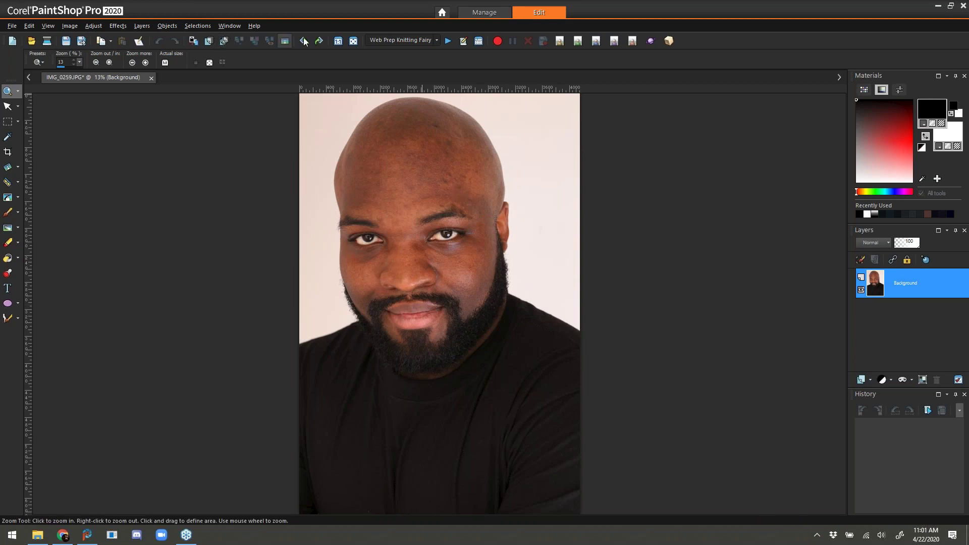
left_click(141, 26)
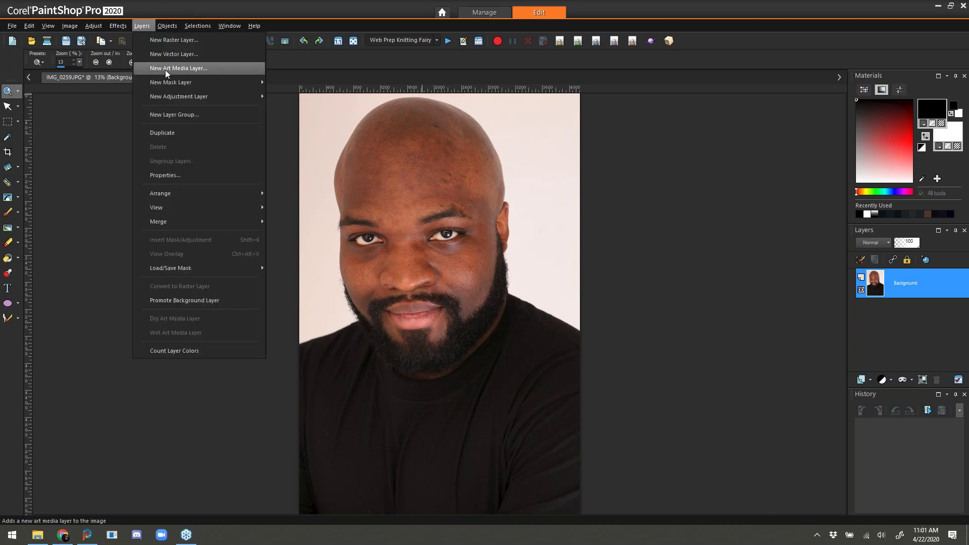
mouse_move(172, 83)
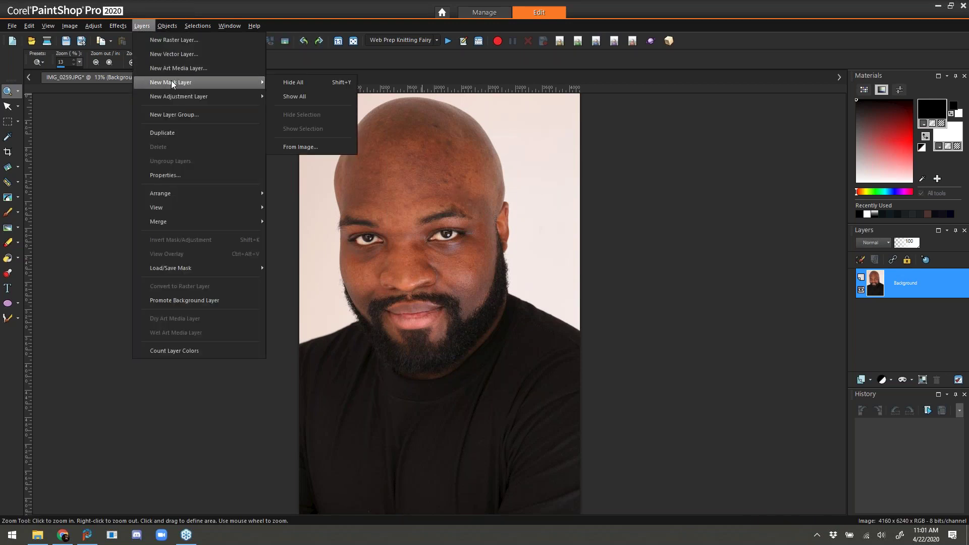
left_click(317, 100)
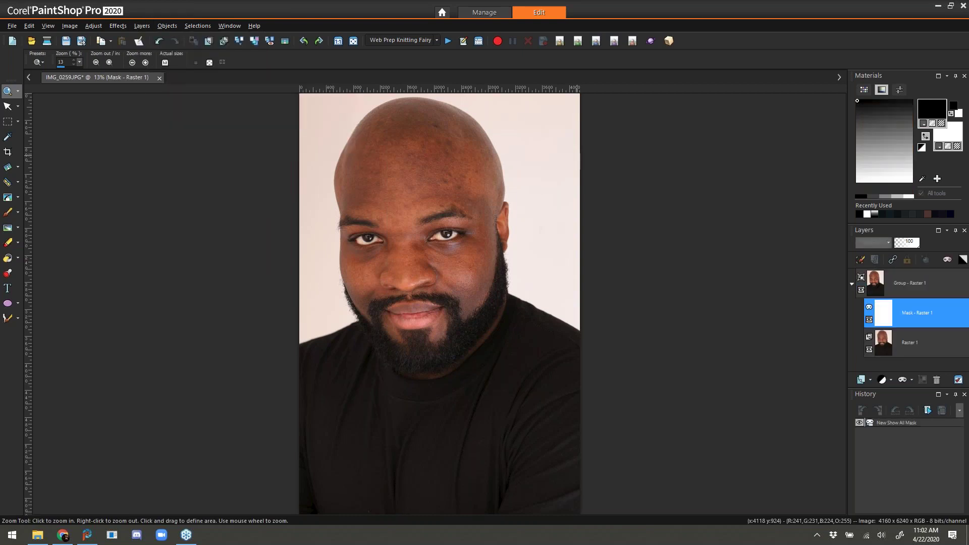
Paint black on the mask with a soft 497-size Paint Brush to hide the background beside the man's head and shoulder
mouse_move(888, 318)
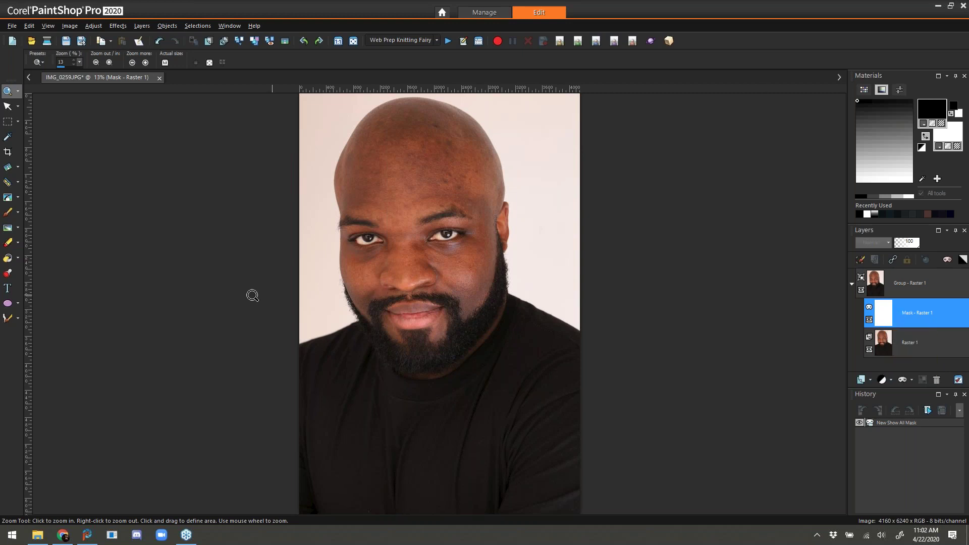
key("b")
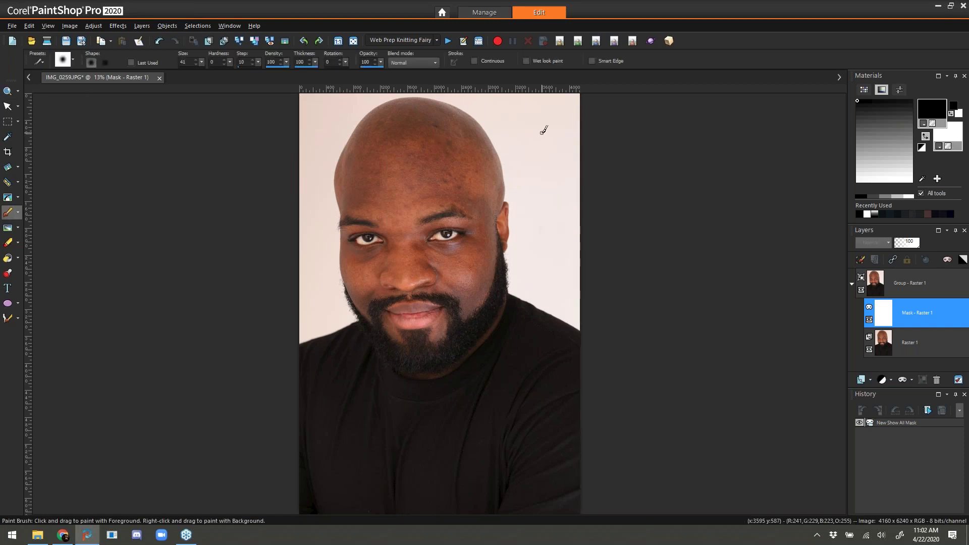
mouse_move(543, 130)
left_mouse_down()
mouse_move(521, 123)
mouse_move(556, 224)
mouse_move(557, 135)
mouse_move(532, 104)
mouse_move(572, 106)
left_mouse_up()
mouse_move(576, 244)
left_mouse_down()
mouse_move(572, 301)
mouse_move(587, 316)
mouse_move(529, 273)
mouse_move(531, 210)
mouse_move(504, 112)
mouse_move(518, 120)
mouse_move(490, 83)
left_mouse_up()
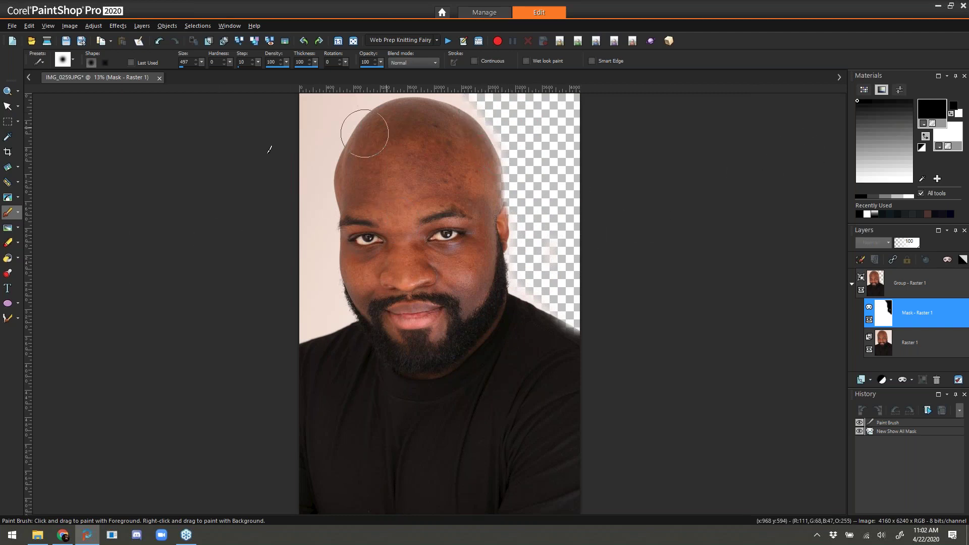
Touch up the mask along the ear and head edge with black and white brush strokes, and clear the mask
left_click(8, 244)
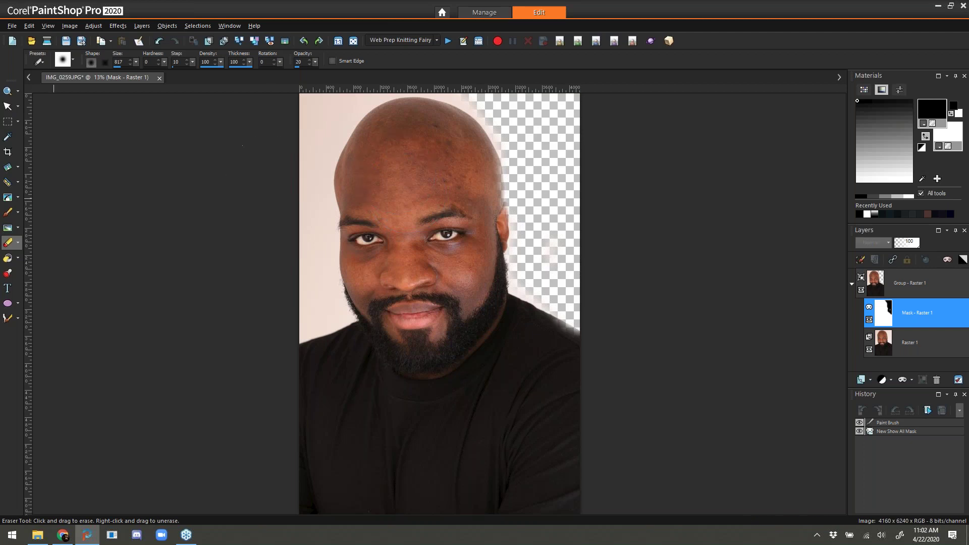
left_click(8, 213)
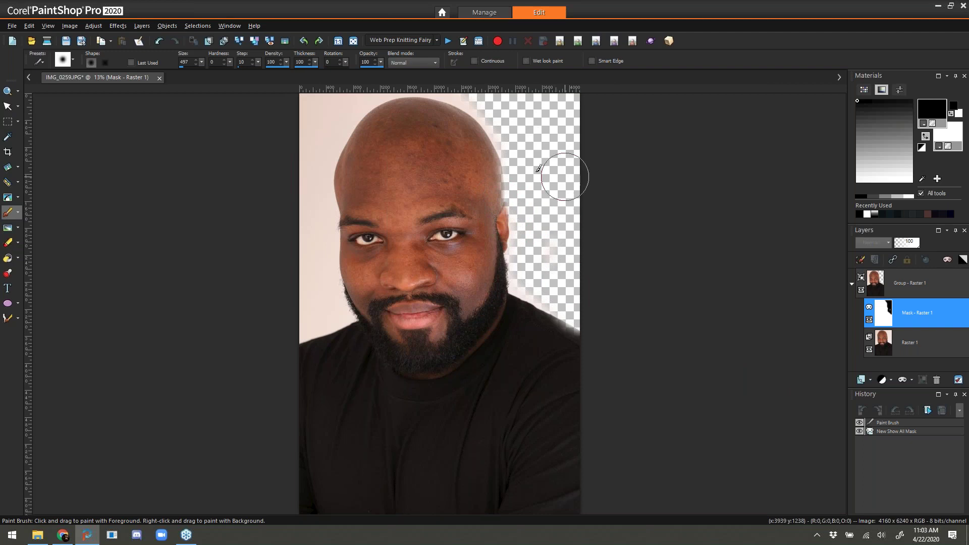
mouse_move(505, 222)
left_mouse_down()
mouse_move(515, 235)
mouse_move(523, 229)
left_mouse_up()
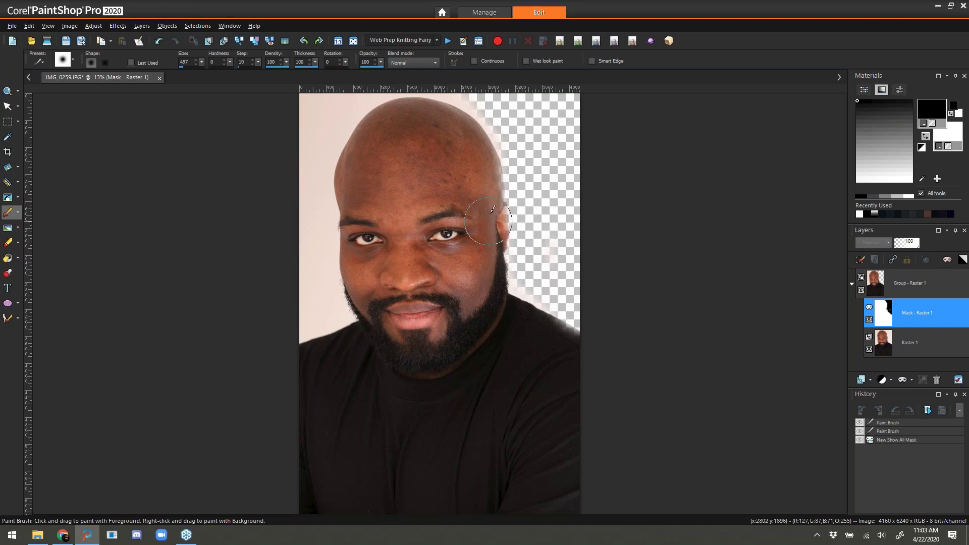
mouse_move(486, 203)
left_mouse_down()
mouse_move(478, 157)
mouse_move(475, 171)
mouse_move(477, 179)
mouse_move(497, 129)
left_mouse_up()
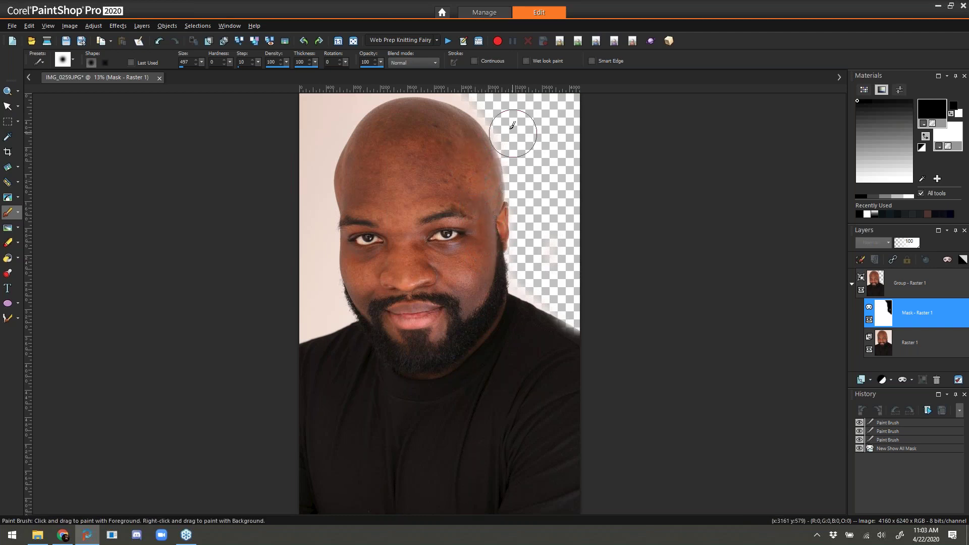
mouse_move(469, 88)
left_mouse_down()
mouse_move(497, 108)
mouse_move(509, 151)
mouse_move(497, 177)
left_mouse_up()
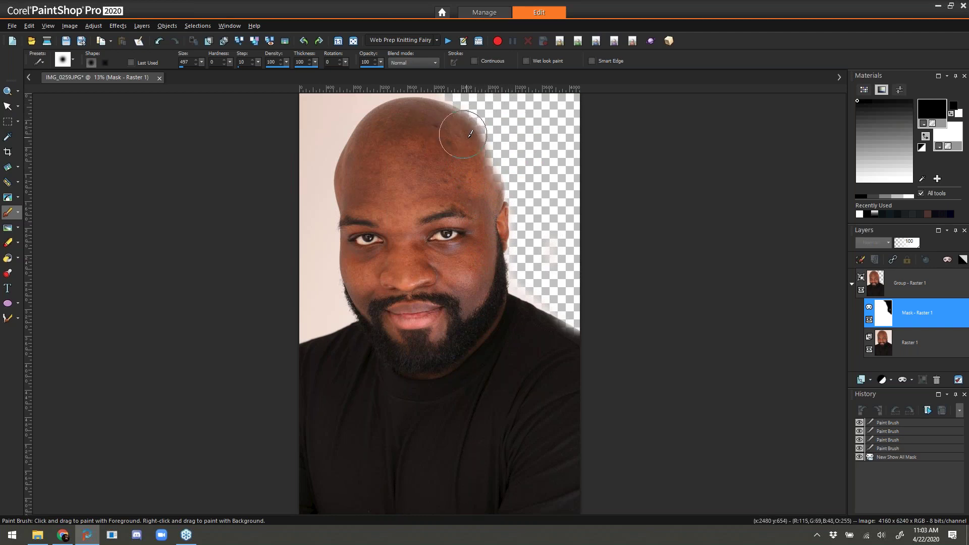
left_click_drag(457, 123, 490, 169)
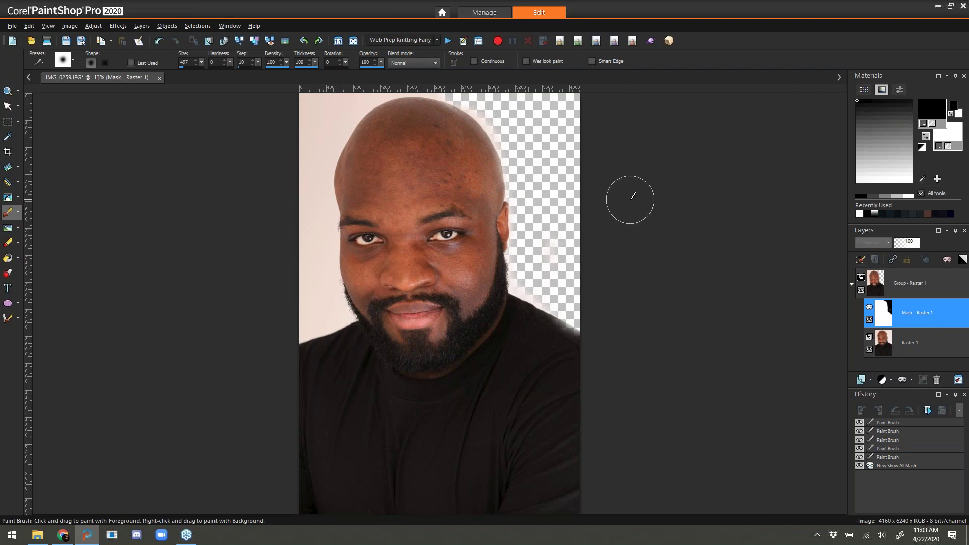
key("Delete")
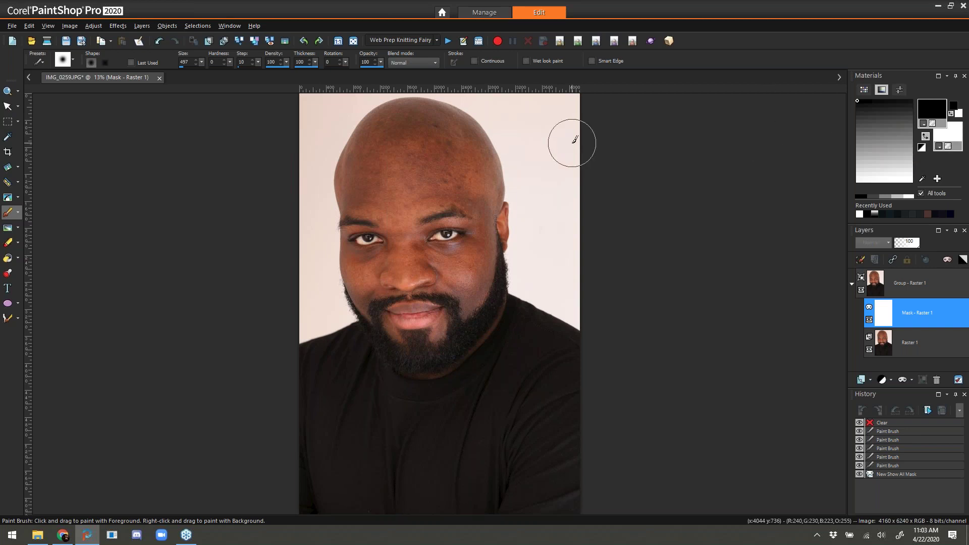
Create a 3000 x 4500 pixel image with a black raster background and paint broad white zigzag strokes across its middle
left_click(12, 41)
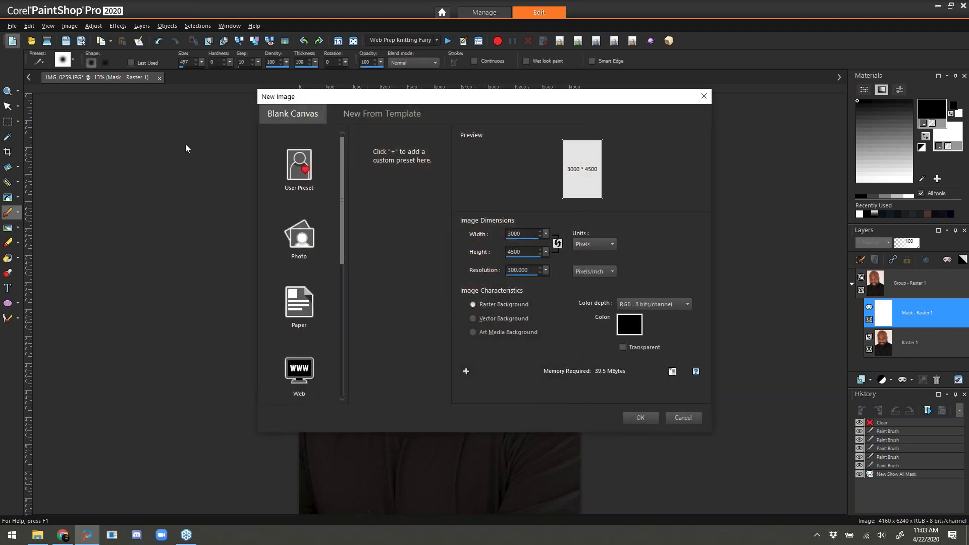
left_click(640, 417)
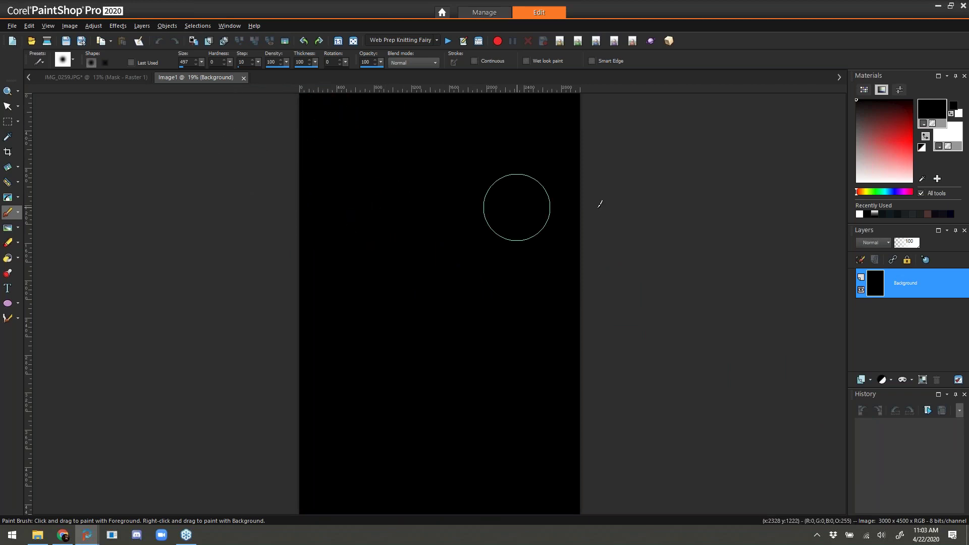
left_click(925, 136)
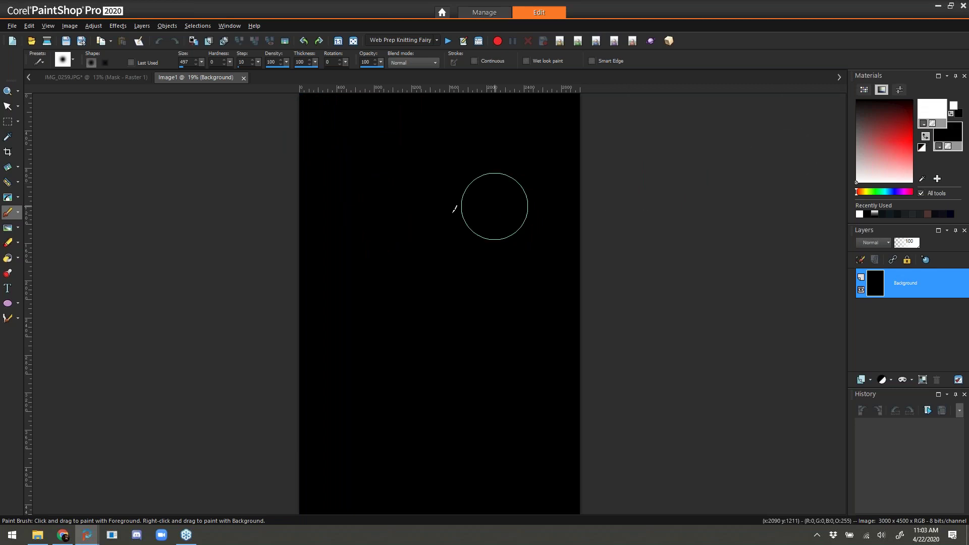
mouse_move(363, 199)
left_mouse_down()
mouse_move(416, 400)
mouse_move(375, 215)
mouse_move(464, 377)
mouse_move(437, 250)
mouse_move(402, 183)
mouse_move(509, 343)
mouse_move(453, 145)
mouse_move(554, 294)
mouse_move(503, 150)
left_mouse_up()
mouse_move(518, 198)
left_mouse_down()
mouse_move(489, 137)
mouse_move(482, 142)
left_mouse_up()
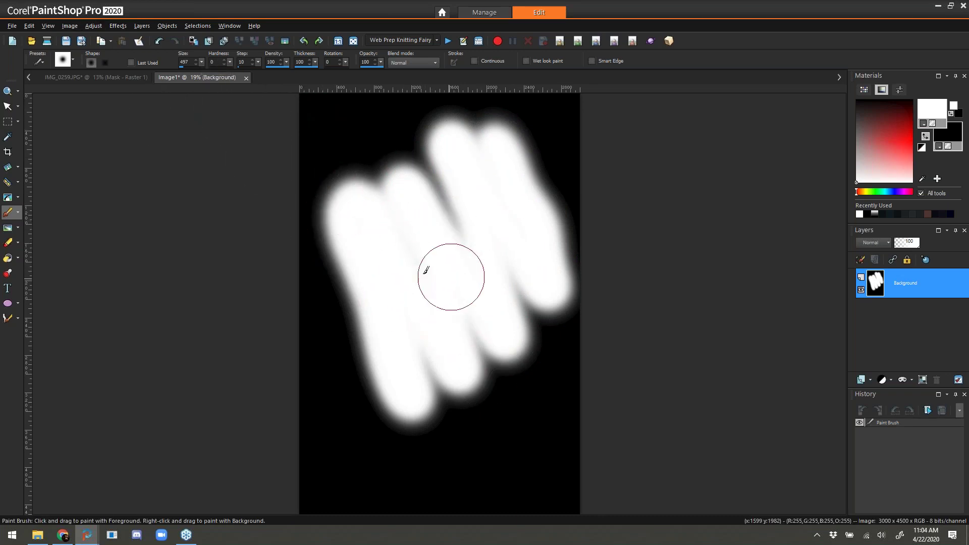
Return to the IMG_0259.JPG portrait and undo its edits back through the creation of the Show All mask
left_click(75, 79)
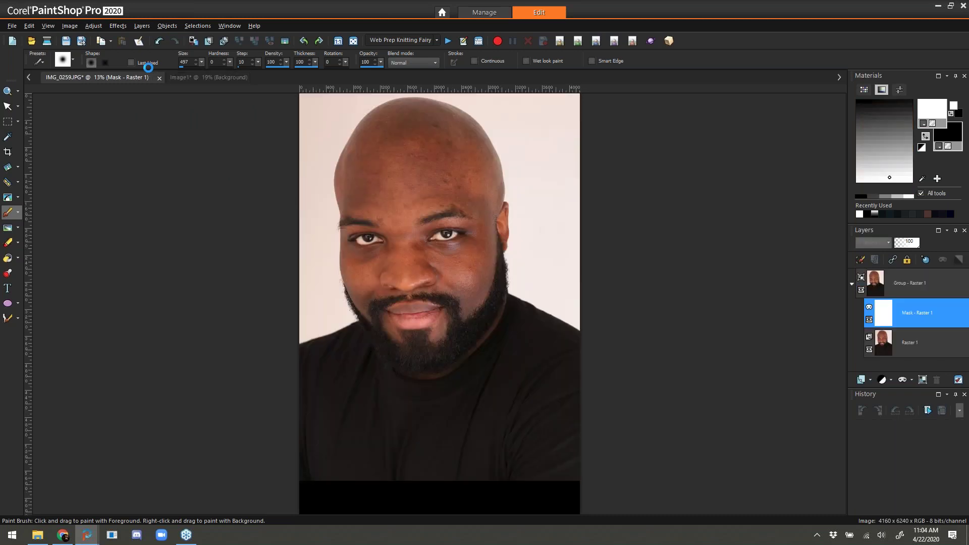
left_click(142, 26)
mouse_move(196, 87)
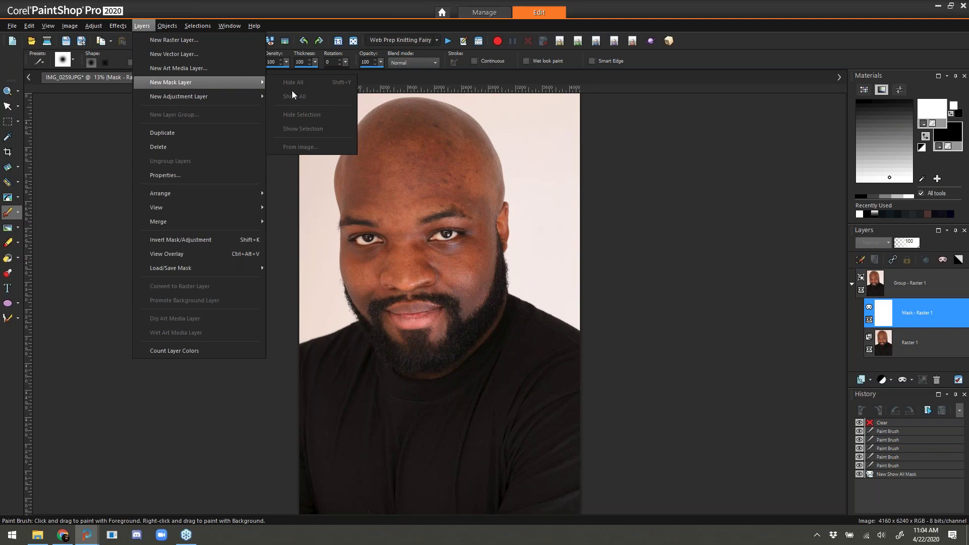
left_click(932, 285)
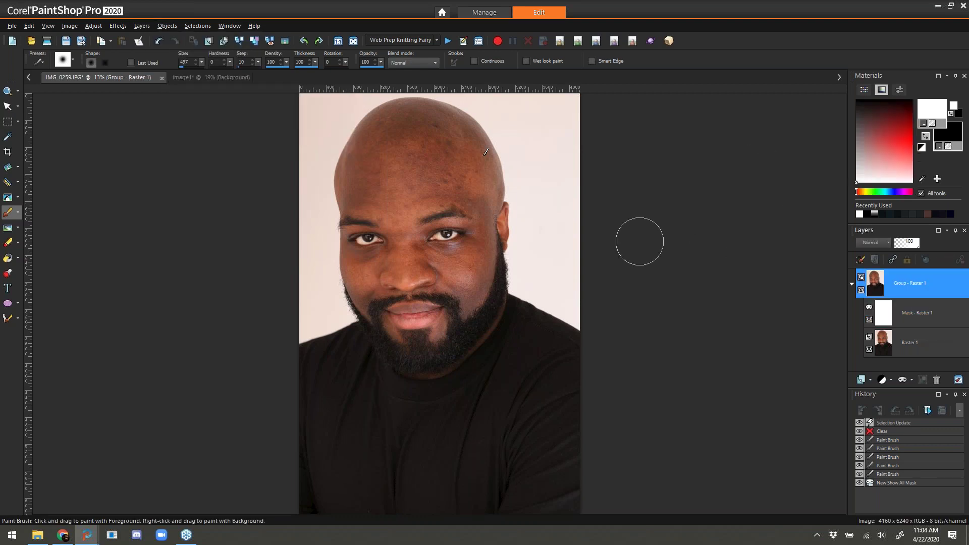
left_click(159, 40)
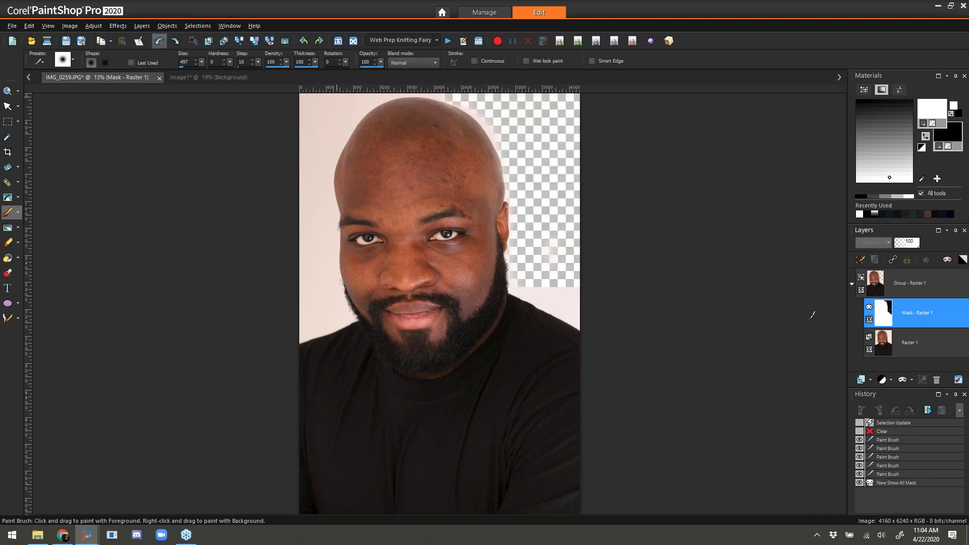
left_click(859, 483)
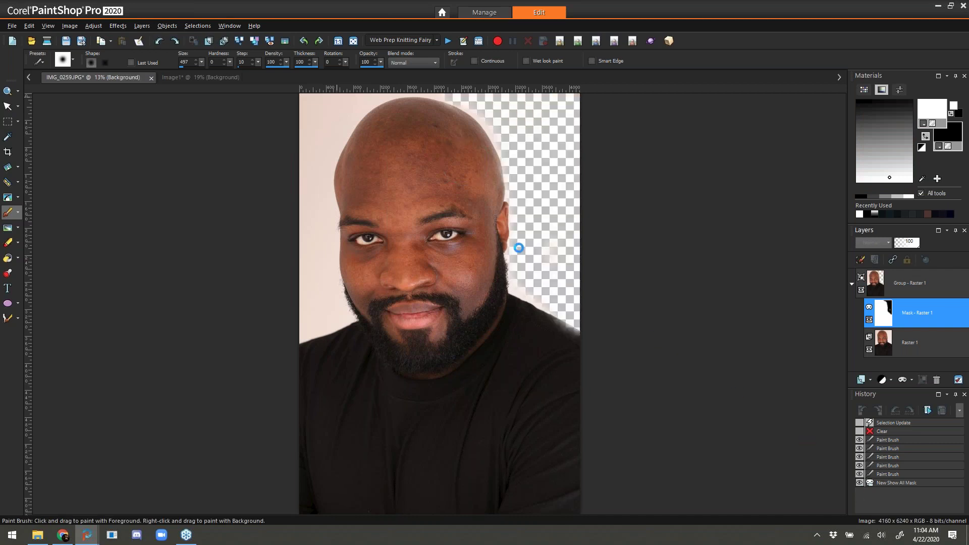
Add a mask layer to the portrait from Image1 using source luminance, and undo it
left_click(142, 26)
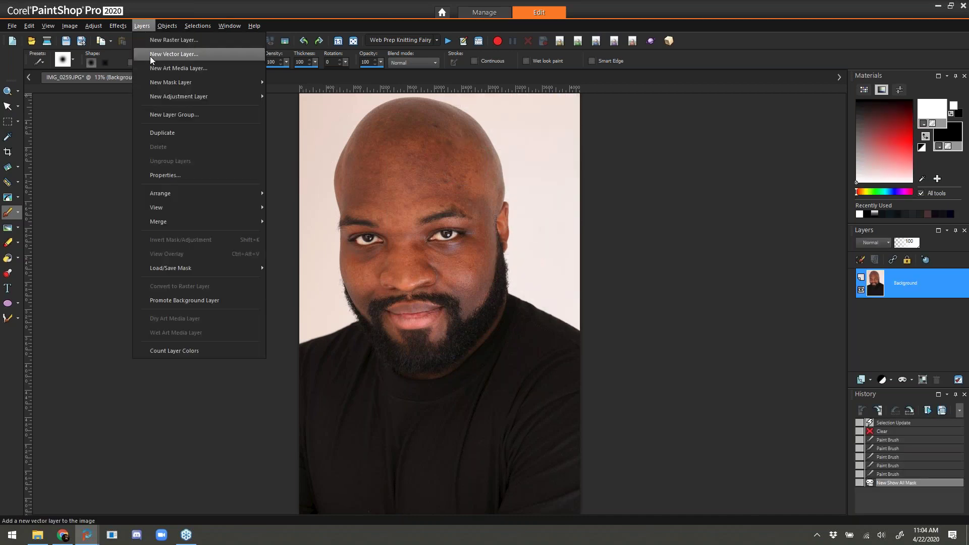
mouse_move(207, 83)
left_click(336, 148)
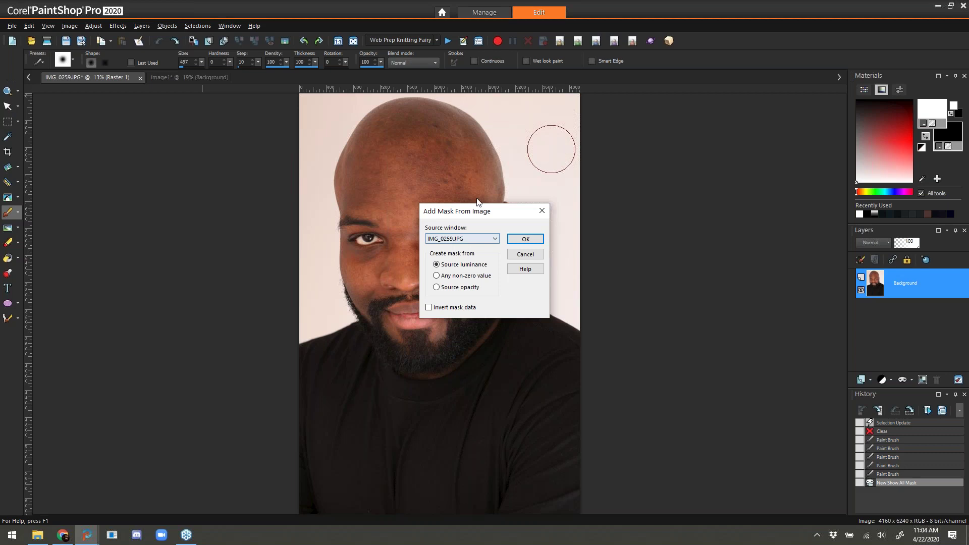
left_click_drag(483, 205, 575, 127)
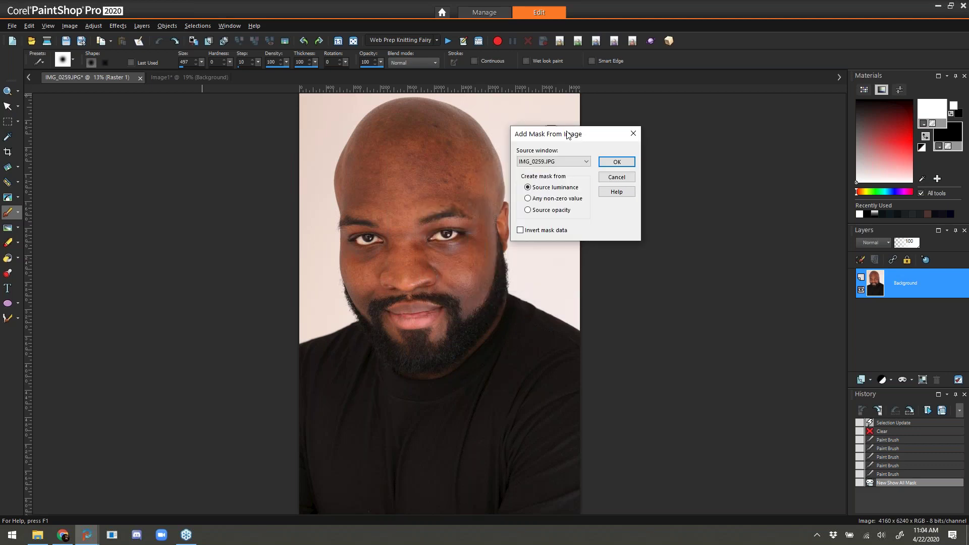
left_click(557, 166)
left_click(557, 164)
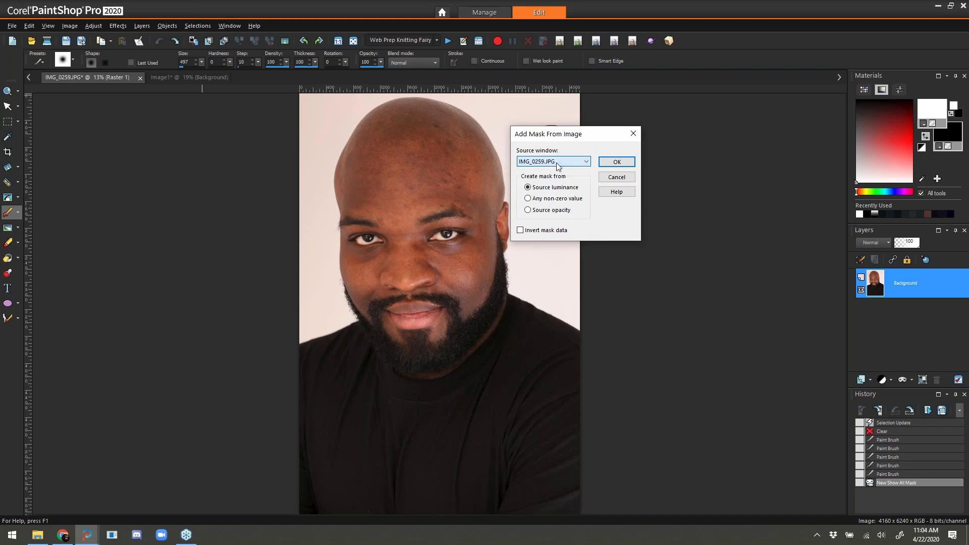
left_click(558, 166)
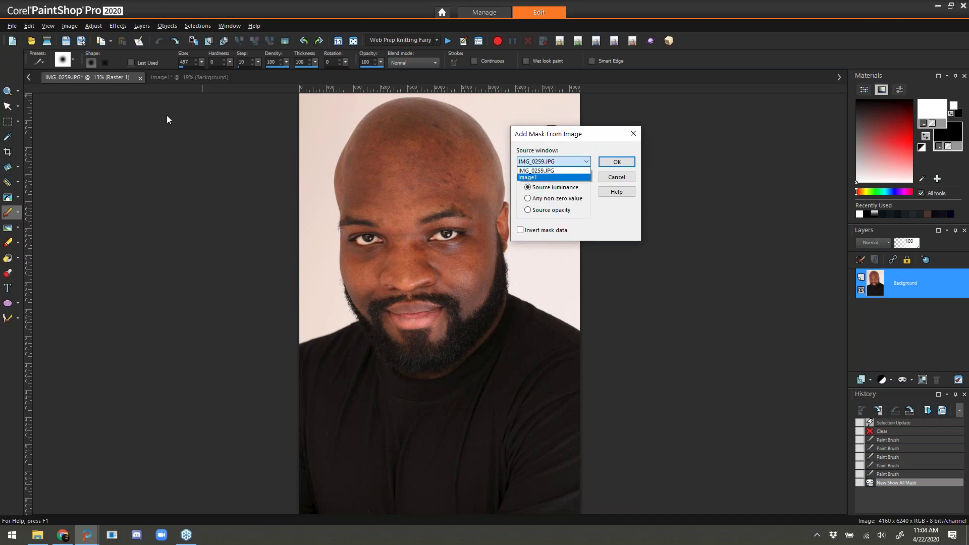
left_click(527, 178)
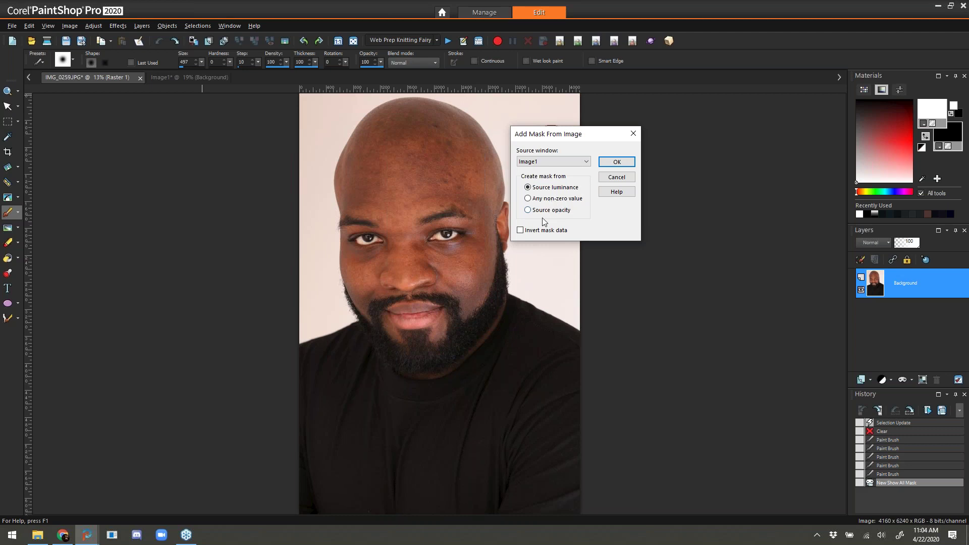
left_click(616, 162)
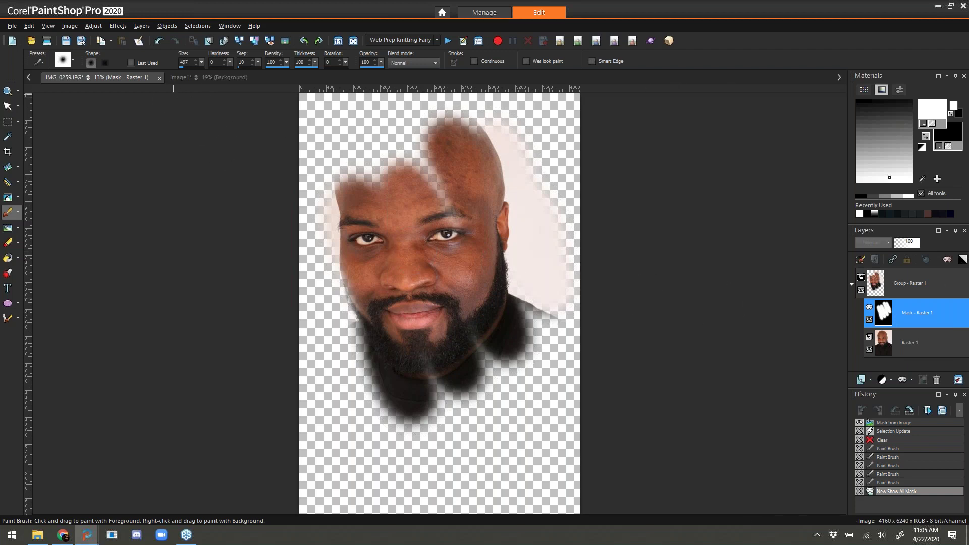
left_click(159, 41)
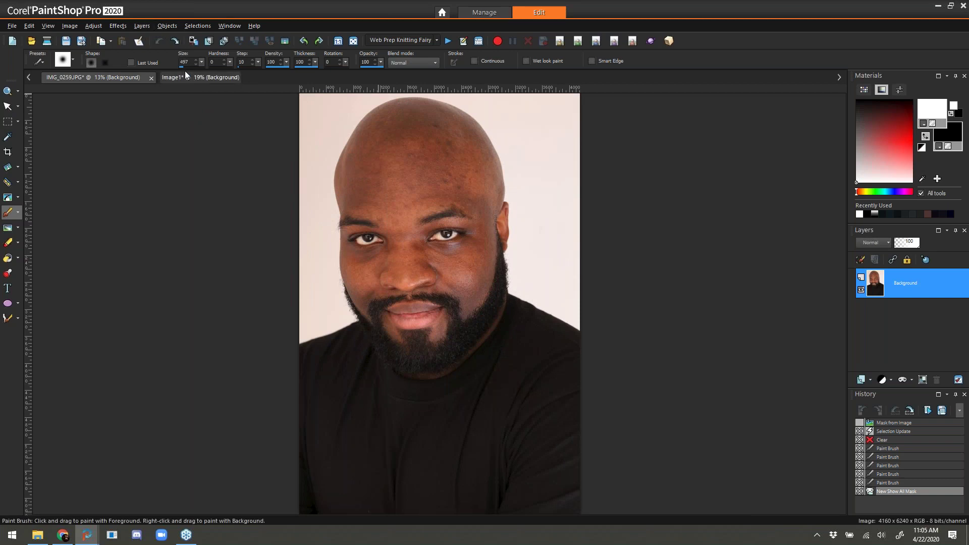
Add a mask layer to the portrait from Image1 using source opacity, and undo it
left_click(142, 26)
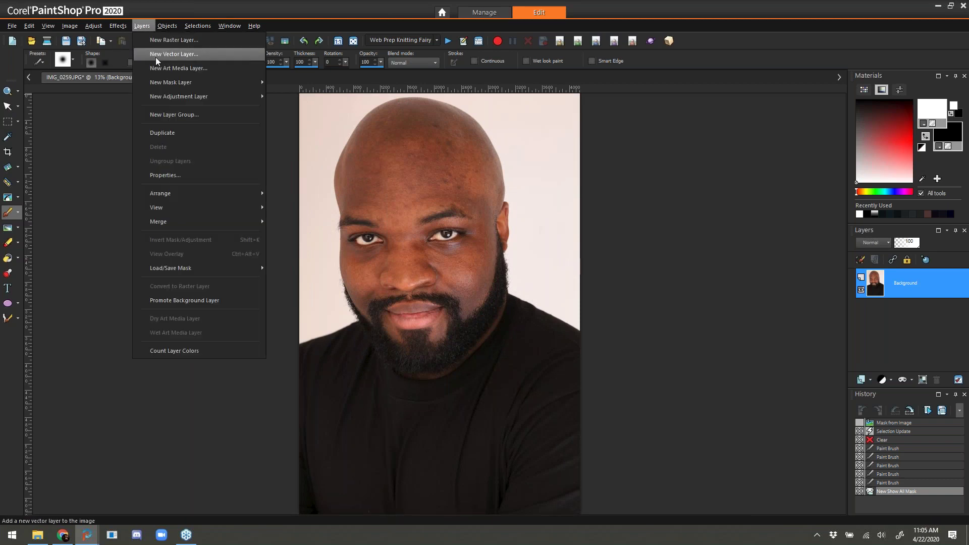
mouse_move(191, 83)
left_click(306, 146)
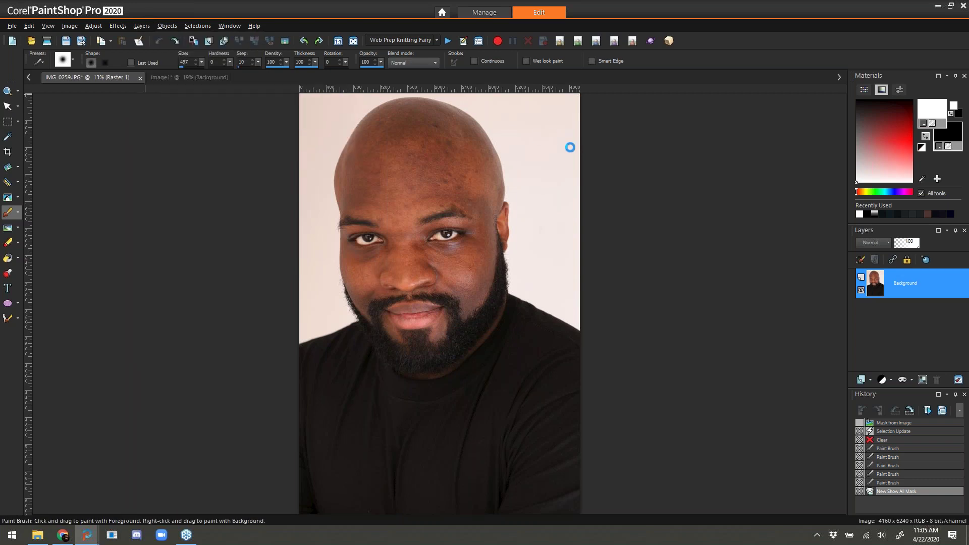
left_click_drag(497, 209, 689, 118)
left_click(634, 197)
left_click(670, 146)
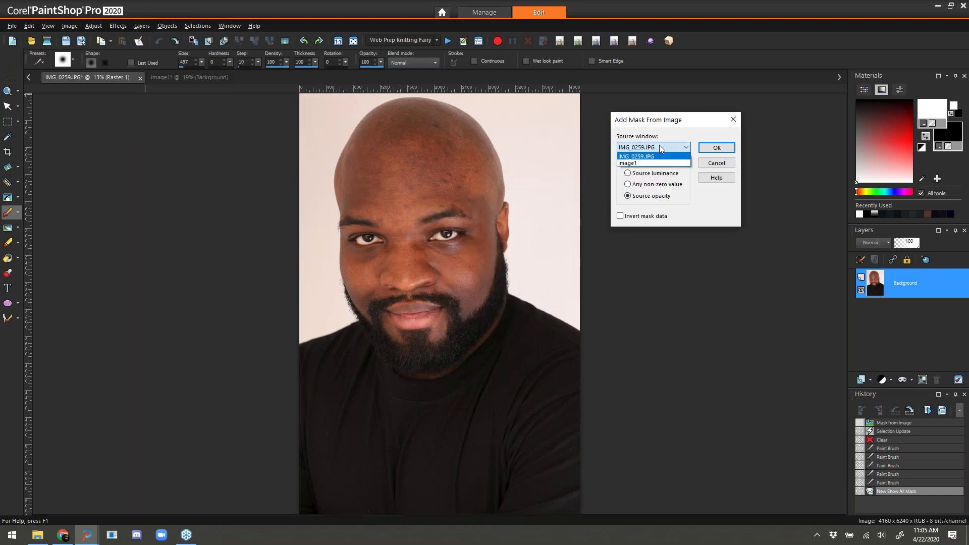
left_click(656, 165)
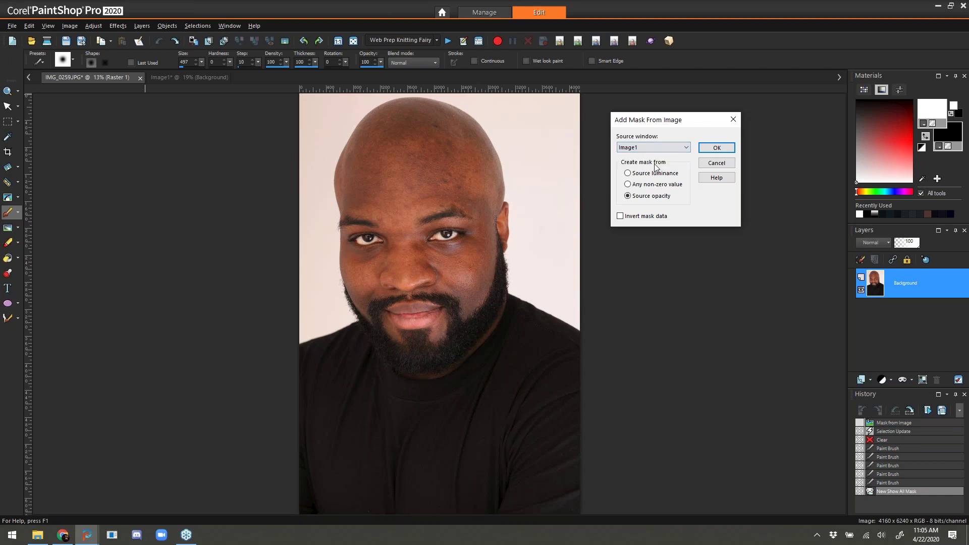
left_click(712, 148)
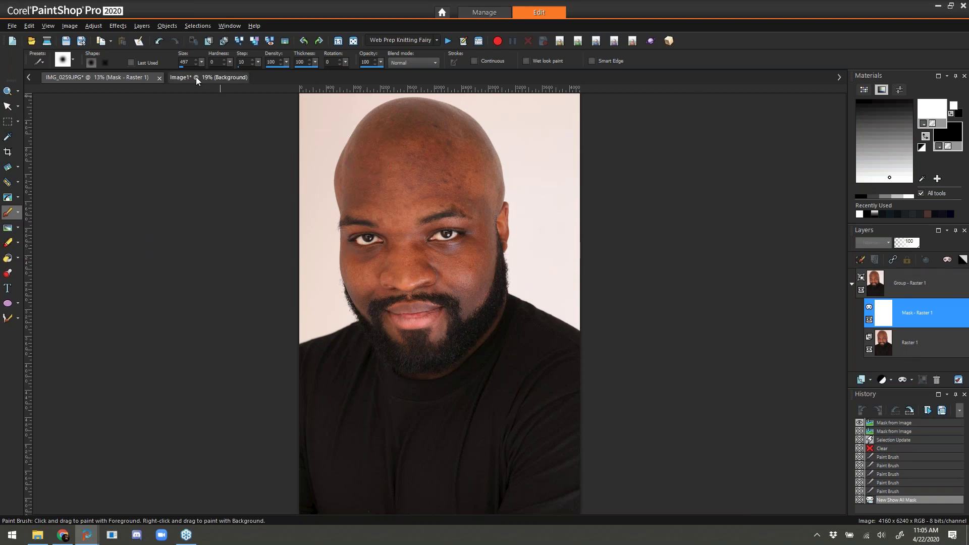
left_click(159, 41)
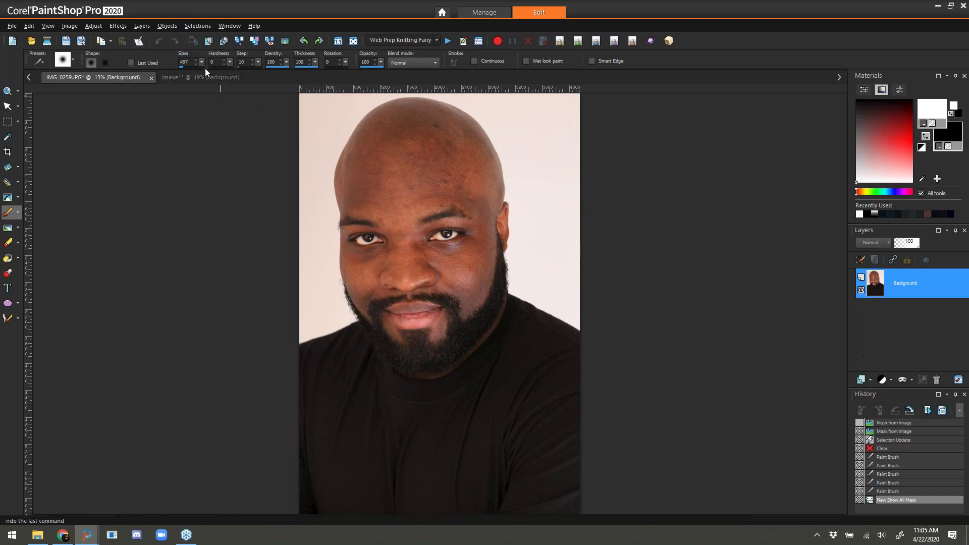
In Image1, promote the background layer and erase its lower-left edge to transparency with the Eraser, raising the opacity to 100
left_click(205, 76)
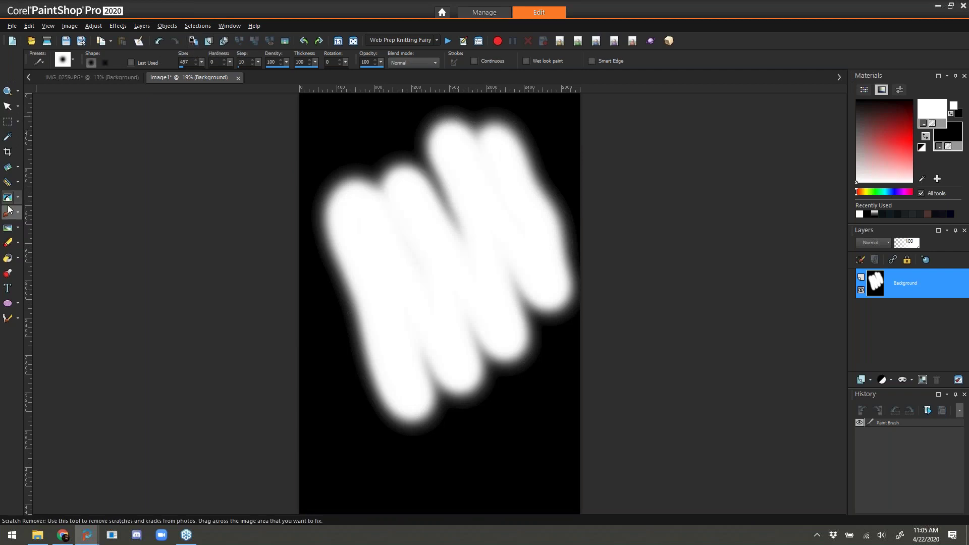
left_click(9, 244)
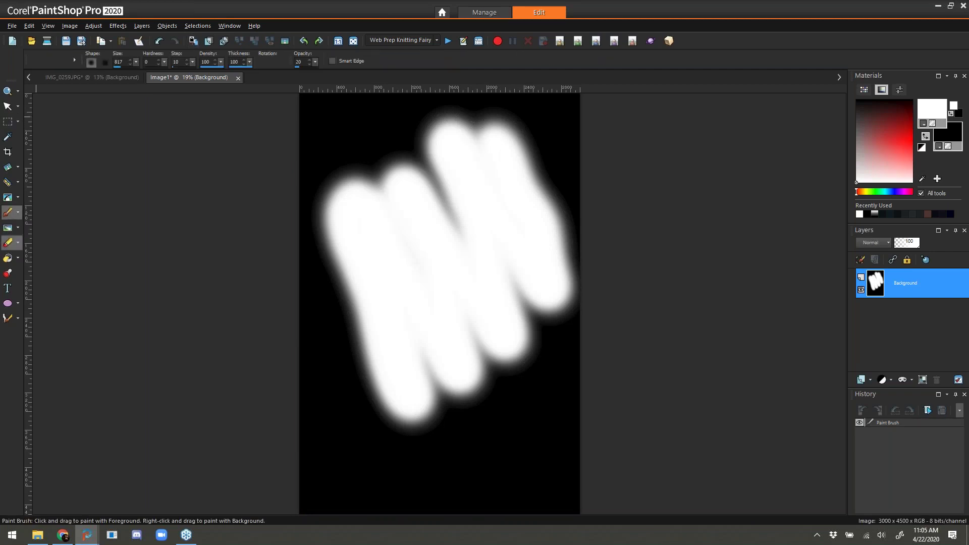
left_click(333, 337)
mouse_move(348, 395)
left_mouse_down()
mouse_move(363, 427)
mouse_move(358, 449)
left_mouse_up()
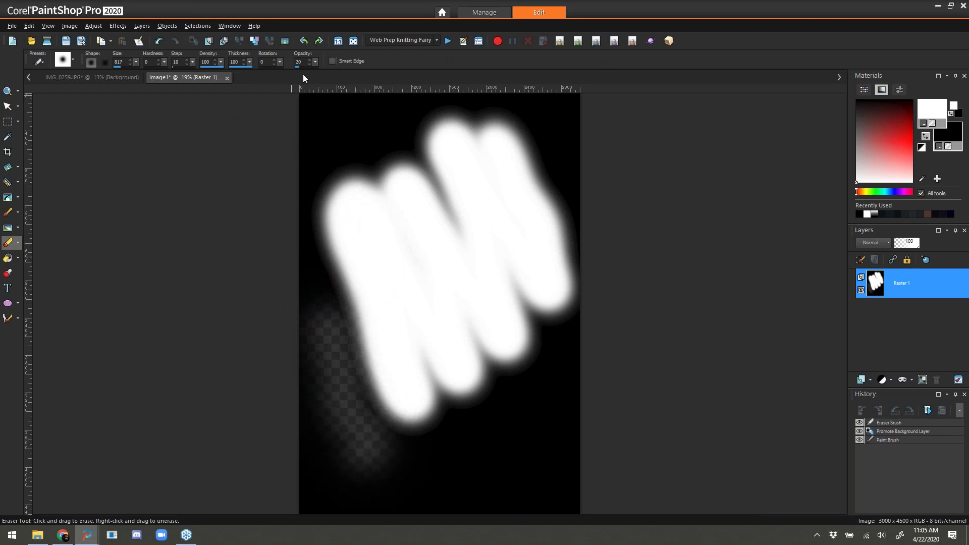
left_click_drag(315, 62, 356, 76)
mouse_move(312, 303)
left_mouse_down()
mouse_move(382, 480)
mouse_move(327, 352)
mouse_move(328, 463)
mouse_move(308, 405)
mouse_move(319, 449)
mouse_move(325, 410)
mouse_move(361, 509)
mouse_move(319, 326)
mouse_move(349, 472)
mouse_move(339, 479)
mouse_move(352, 486)
mouse_move(320, 451)
mouse_move(330, 392)
mouse_move(305, 298)
mouse_move(331, 404)
left_mouse_up()
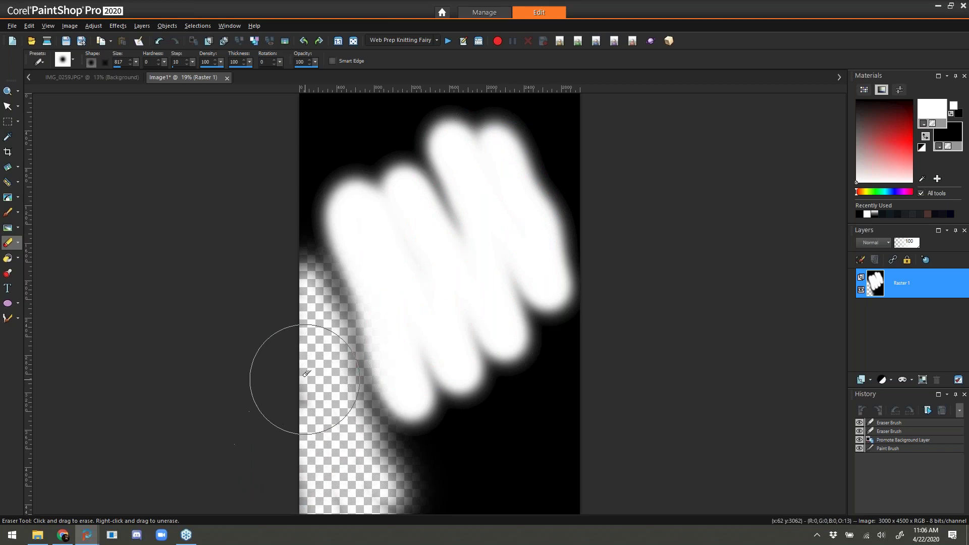
mouse_move(342, 465)
left_mouse_down()
mouse_move(399, 507)
mouse_move(444, 499)
left_mouse_up()
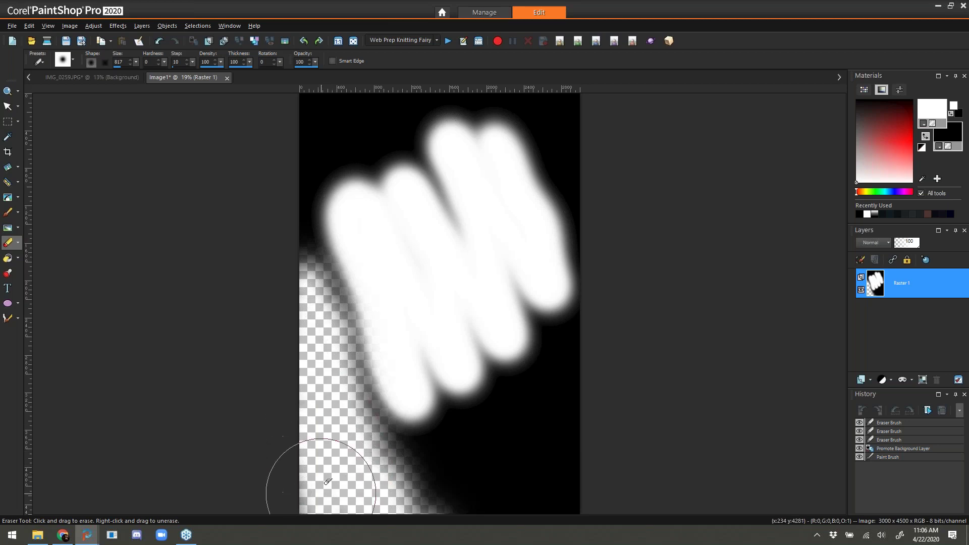
Return to IMG_0259.JPG, add a mask layer from its own image using source opacity, and undo it
left_click(105, 77)
left_click(142, 26)
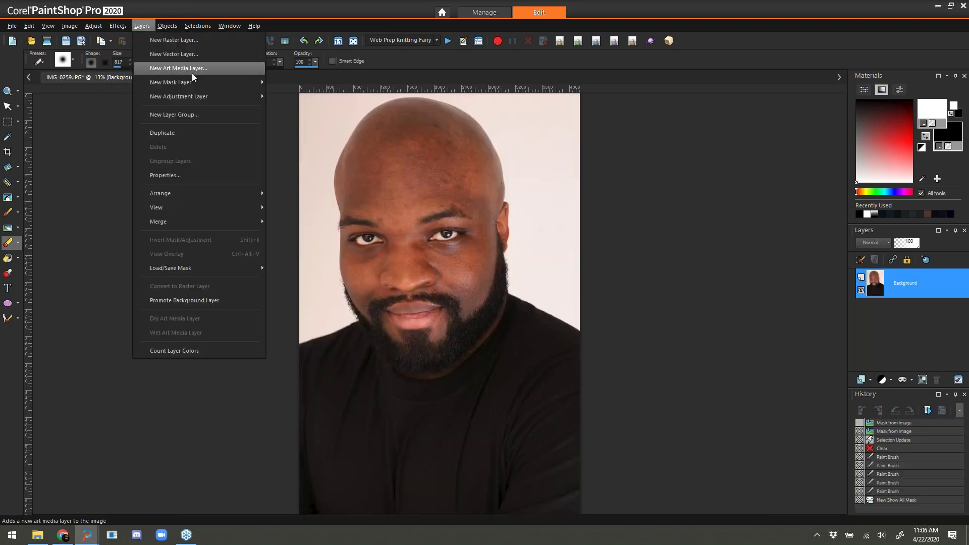
mouse_move(196, 85)
left_click(330, 146)
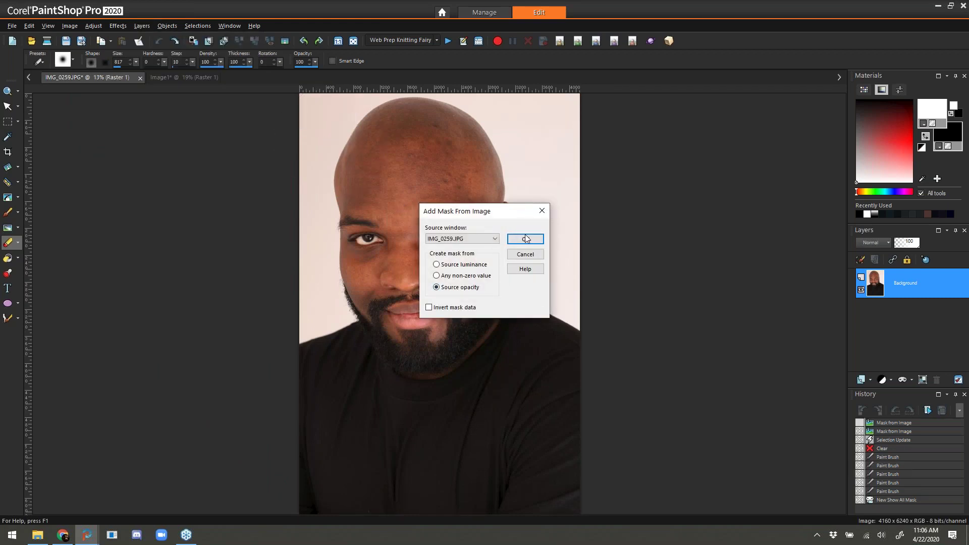
left_click(526, 238)
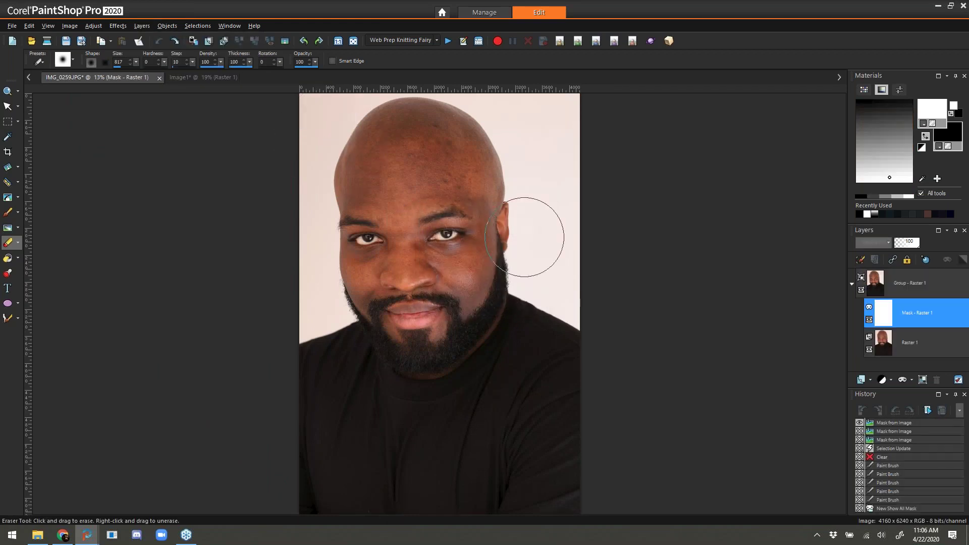
left_click(159, 40)
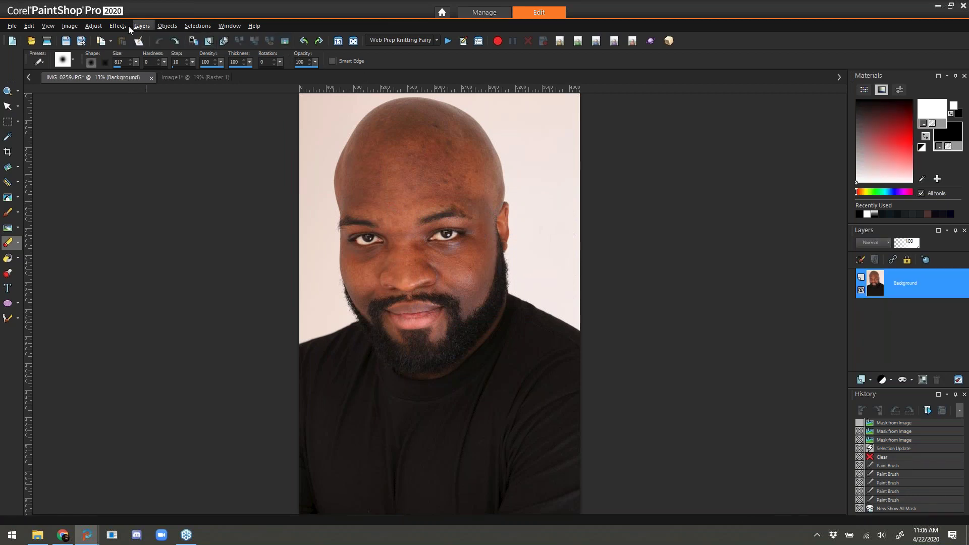
Add a mask layer to the portrait from the partly erased Image1 using source opacity, and undo it
left_click(141, 26)
mouse_move(201, 83)
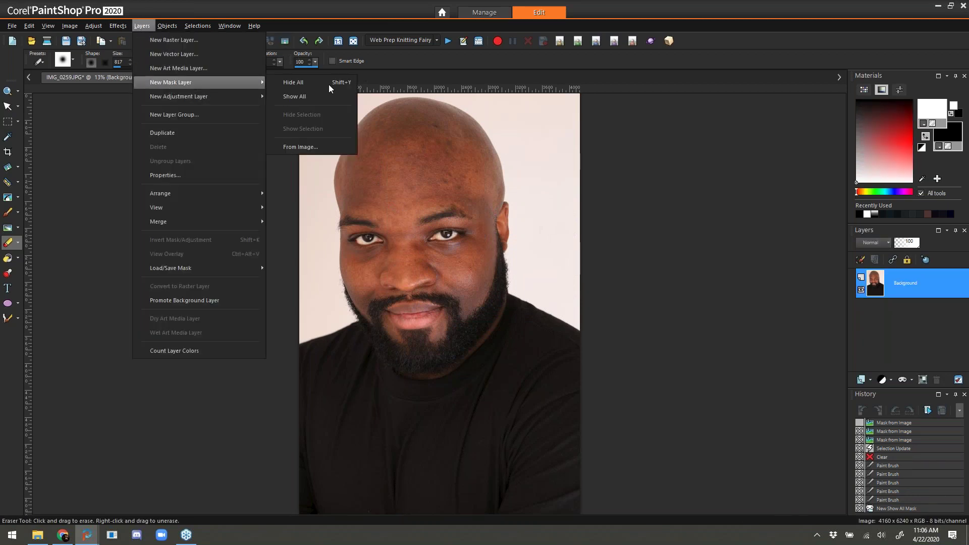
left_click(346, 147)
left_click(462, 238)
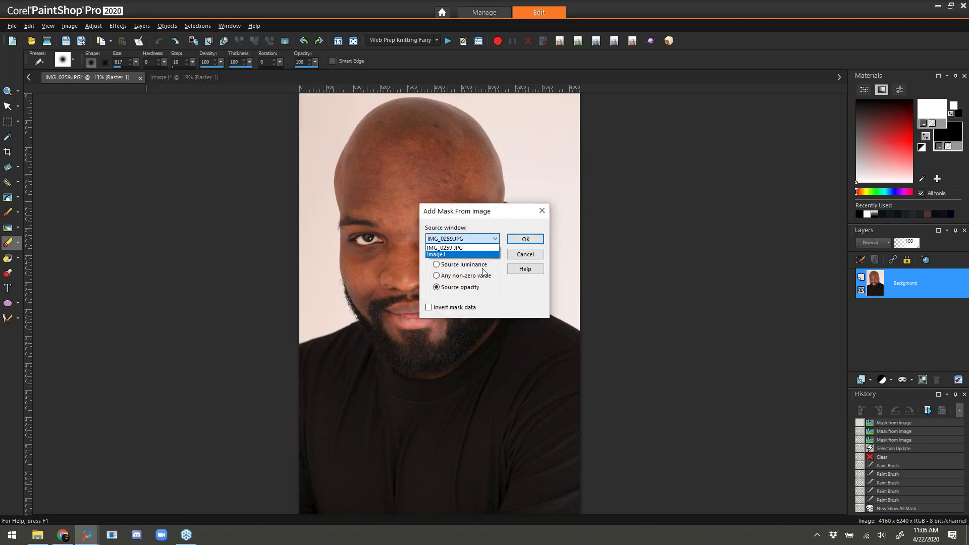
left_click(480, 254)
left_click(525, 239)
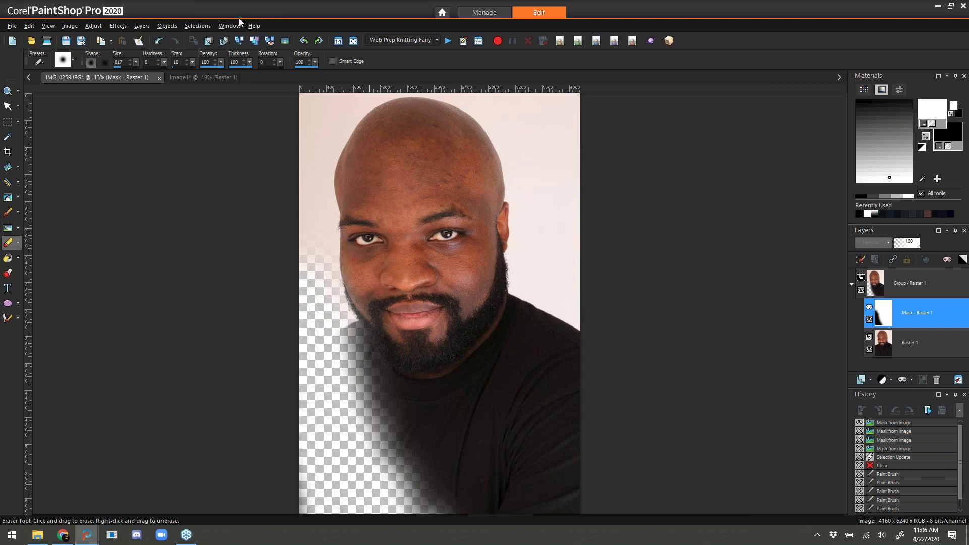
left_click(159, 43)
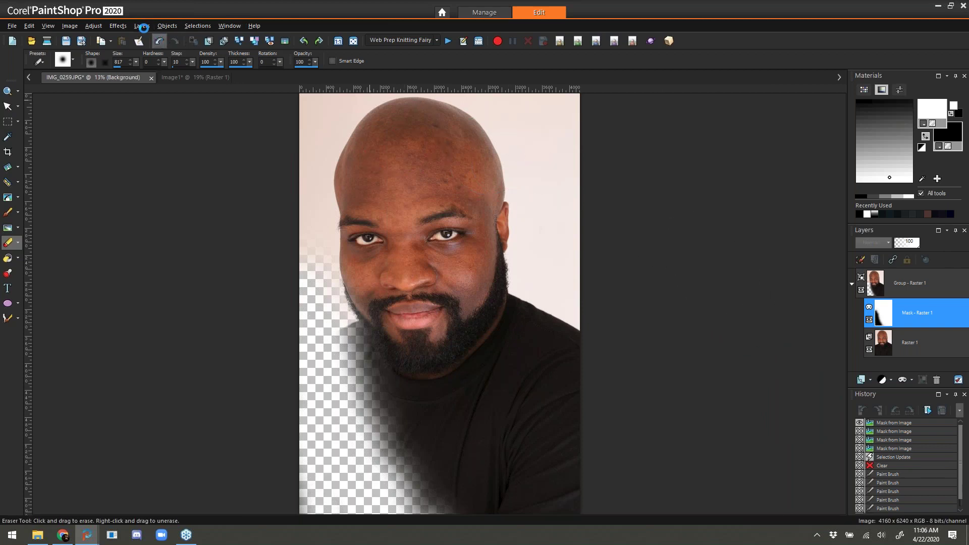
Add a mask layer from IMG_0259.JPG itself using source opacity with inverted mask data, and undo it
left_click(142, 26)
mouse_move(187, 101)
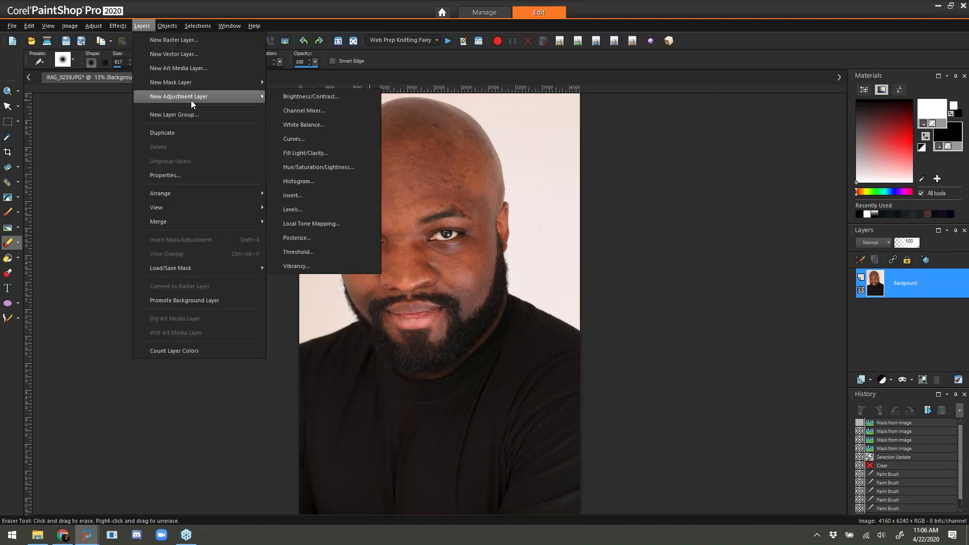
mouse_move(195, 82)
left_click(320, 146)
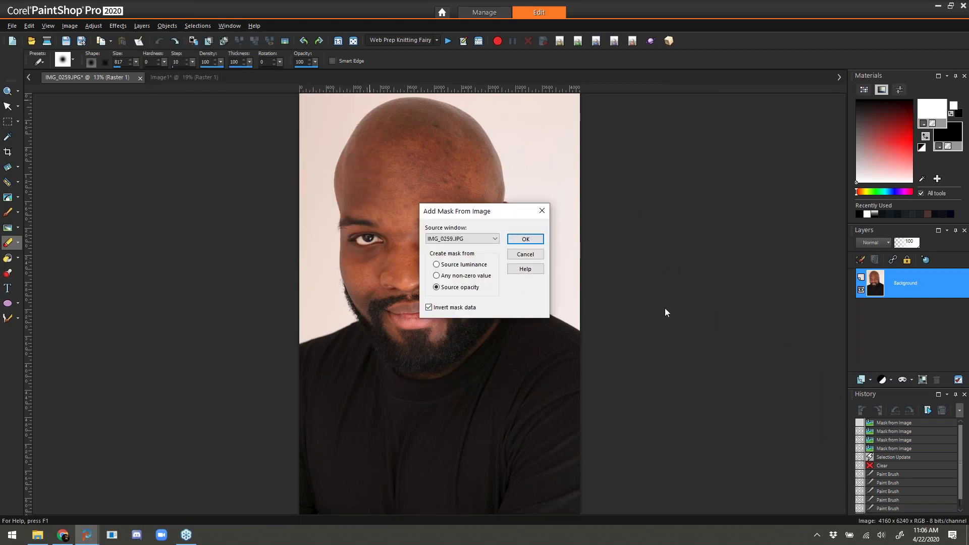
left_click(526, 240)
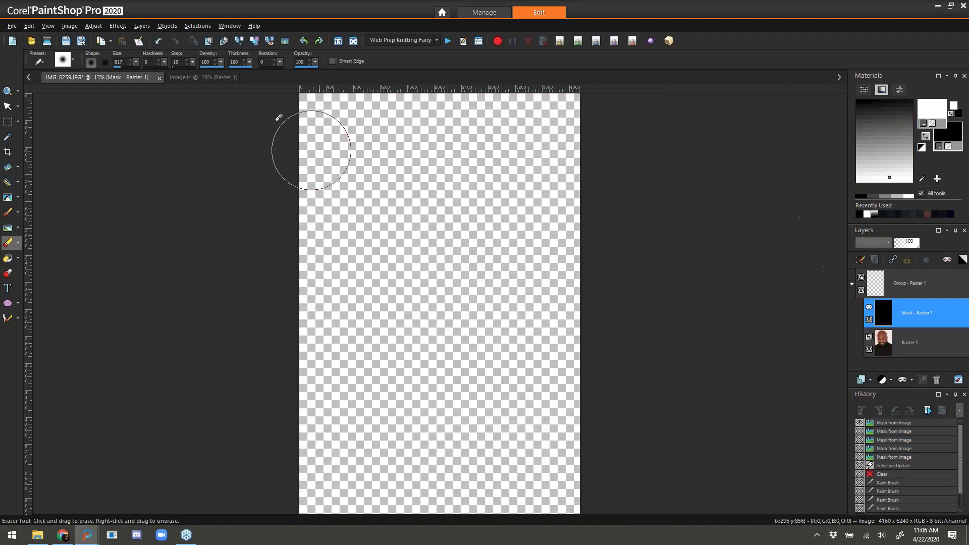
left_click(159, 40)
Add a mask layer to the portrait from Image1 using source opacity with inverted mask data, and undo it
left_click(142, 25)
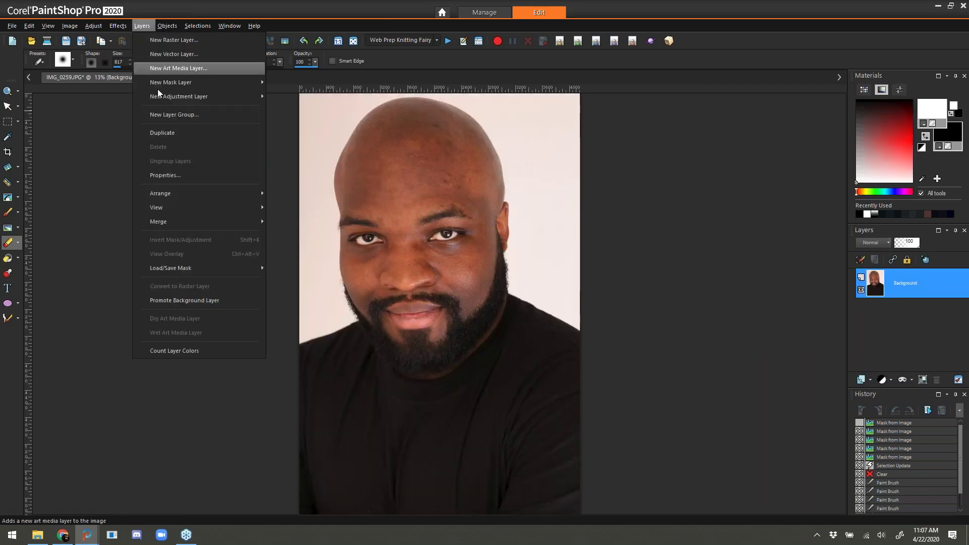
mouse_move(161, 96)
left_click(308, 146)
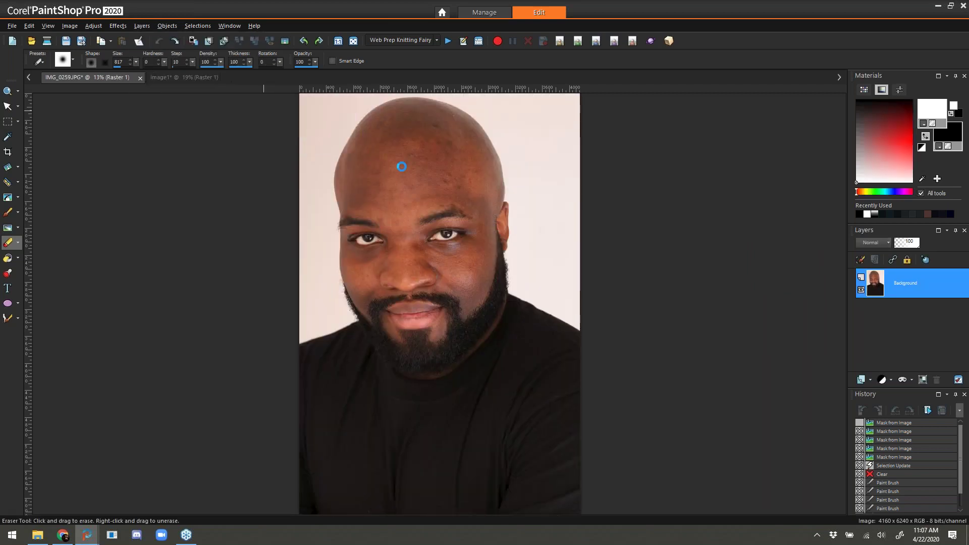
left_click(474, 238)
left_click(454, 256)
left_click(525, 238)
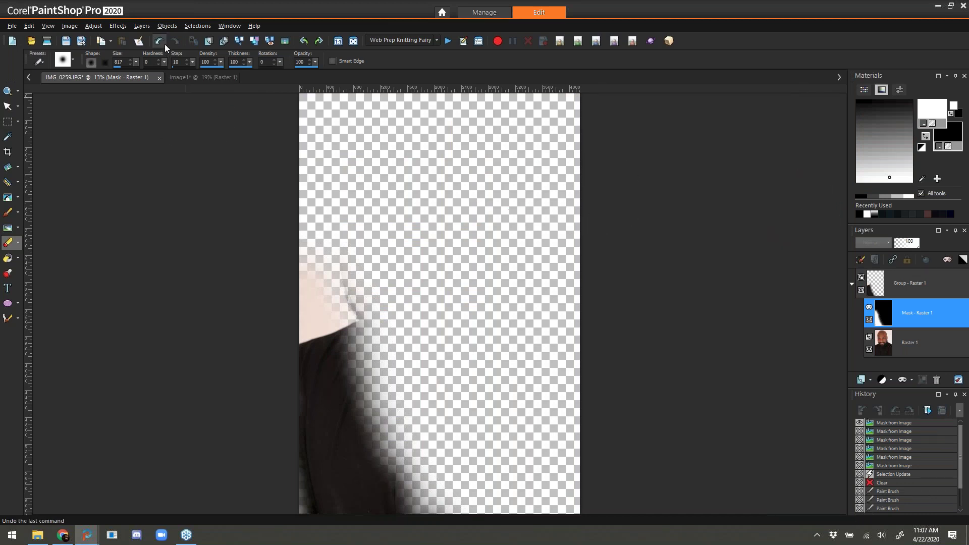
Switch to Image1, keep it open, and clear everything from its raster layer
left_click(186, 77)
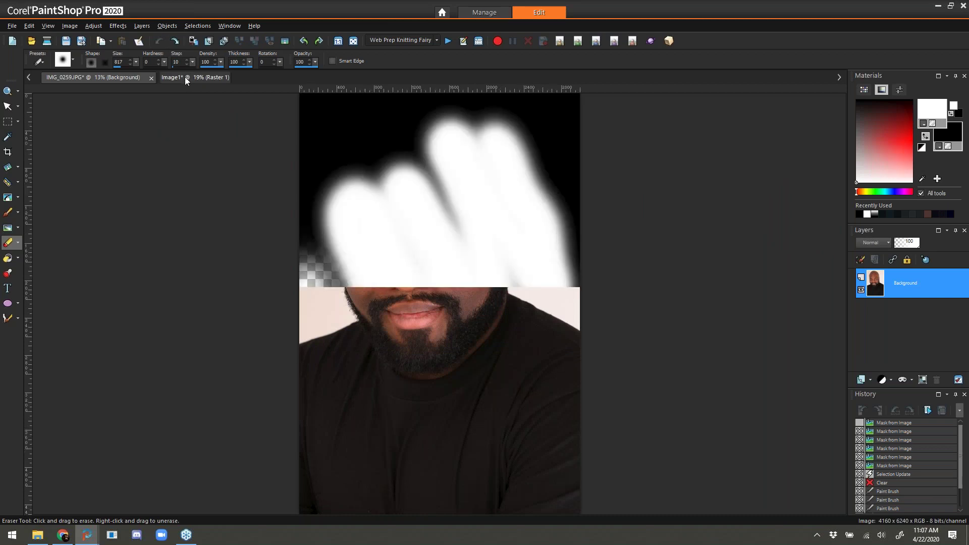
left_click(227, 77)
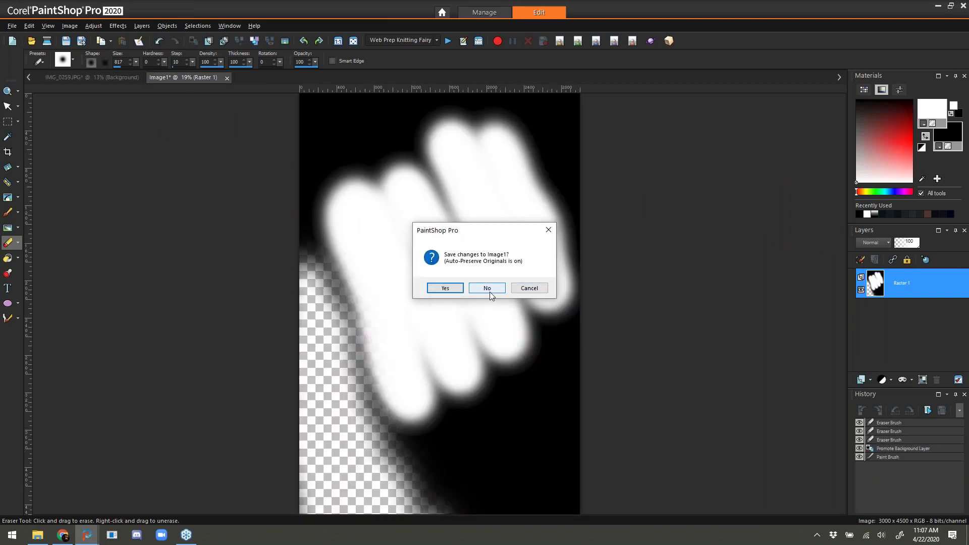
left_click(530, 288)
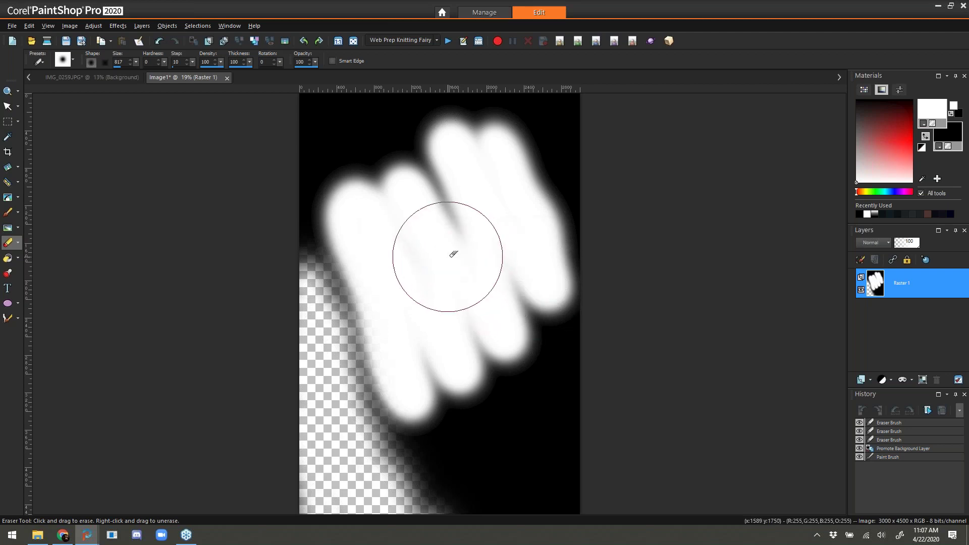
key("Delete")
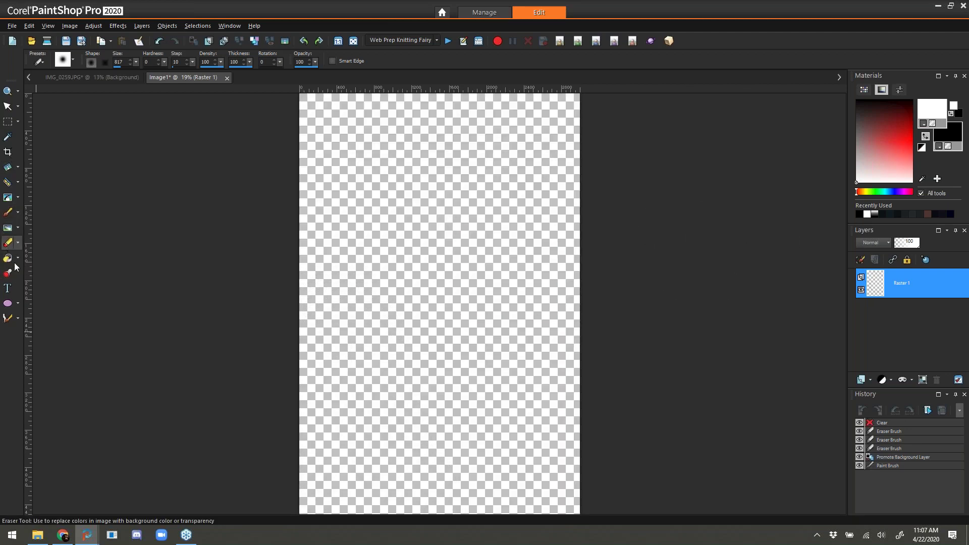
Draw a five-pointed star about 1899 x 1899 pixels on the cleared canvas with the Symmetric Shape tool
left_click(16, 304)
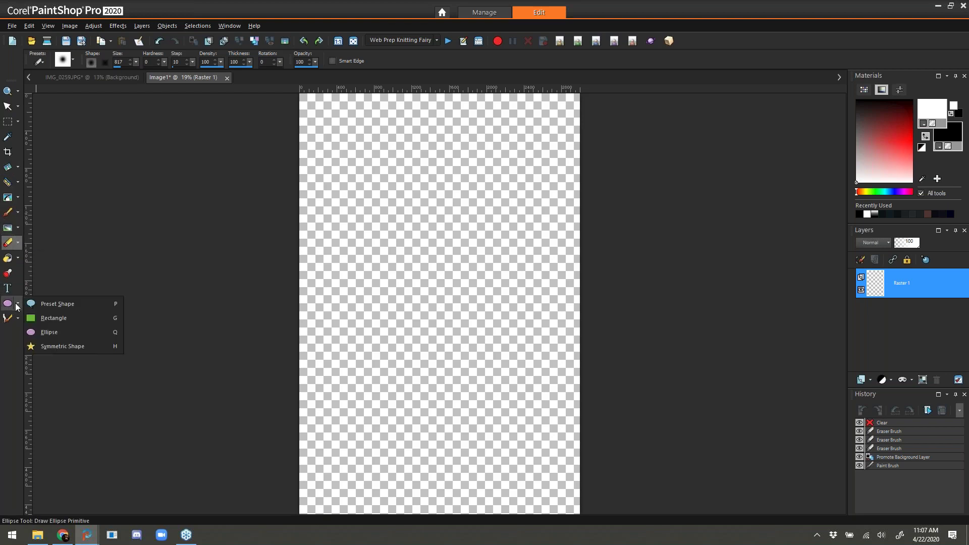
left_click(50, 347)
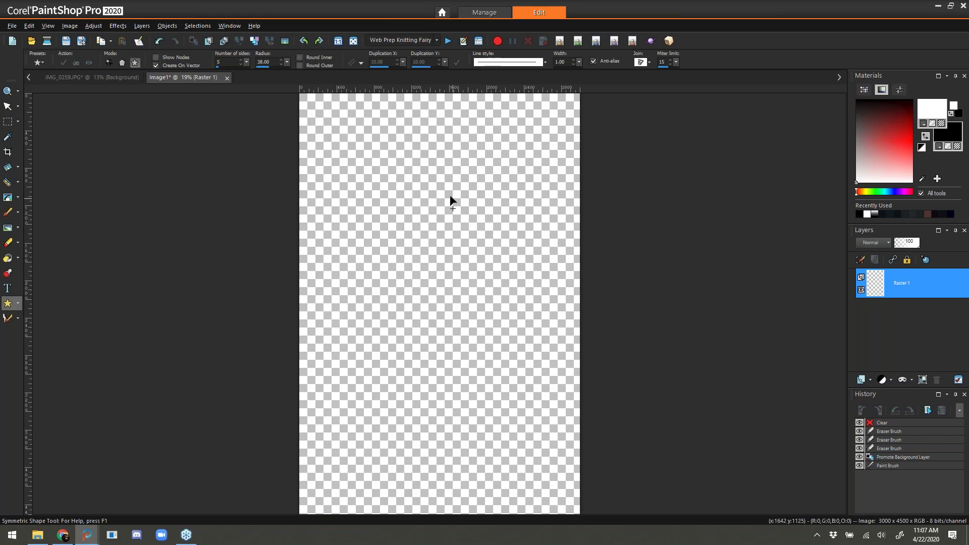
mouse_move(374, 172)
left_mouse_down()
mouse_move(470, 253)
mouse_move(538, 353)
left_mouse_up()
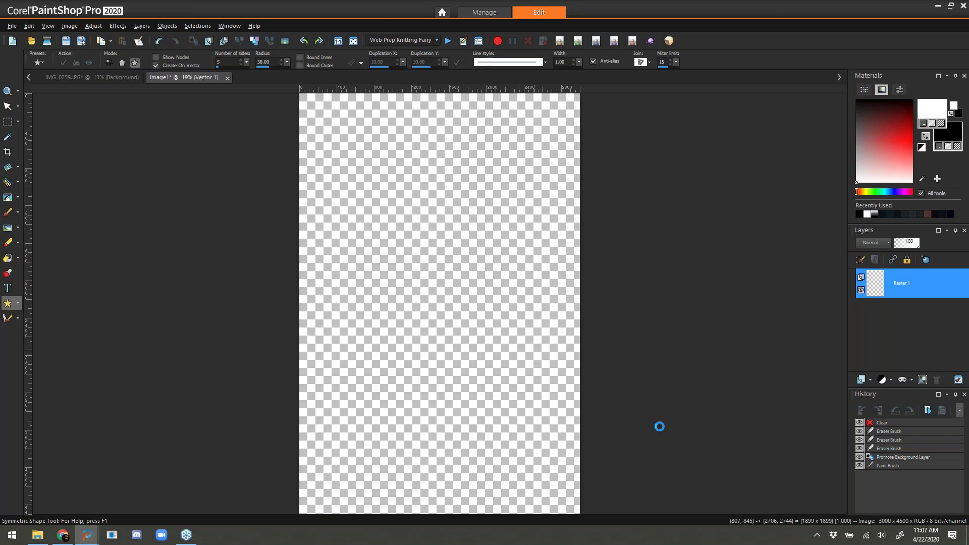
Return to IMG_0259.JPG and add a mask layer from the star in Image1 using inverted source opacity
left_click(92, 79)
left_click(142, 25)
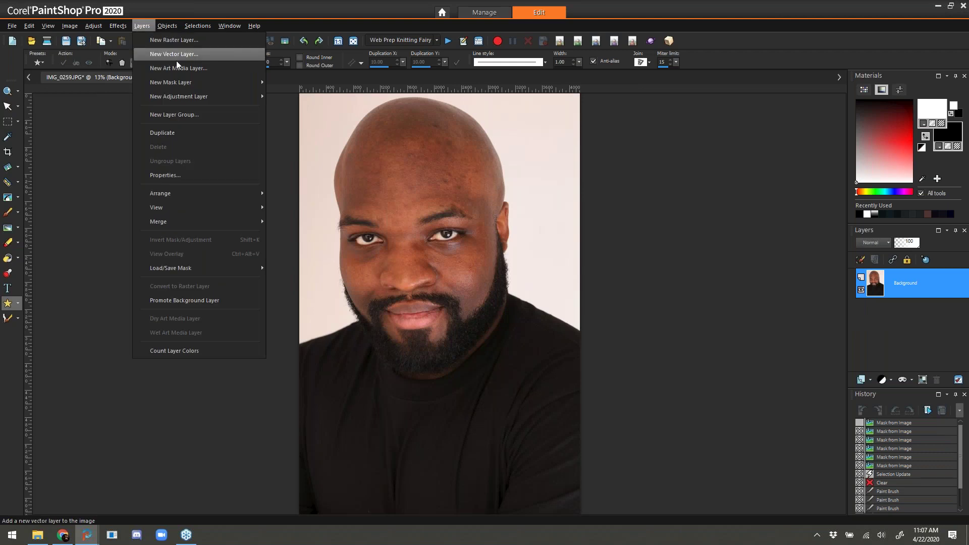
mouse_move(184, 89)
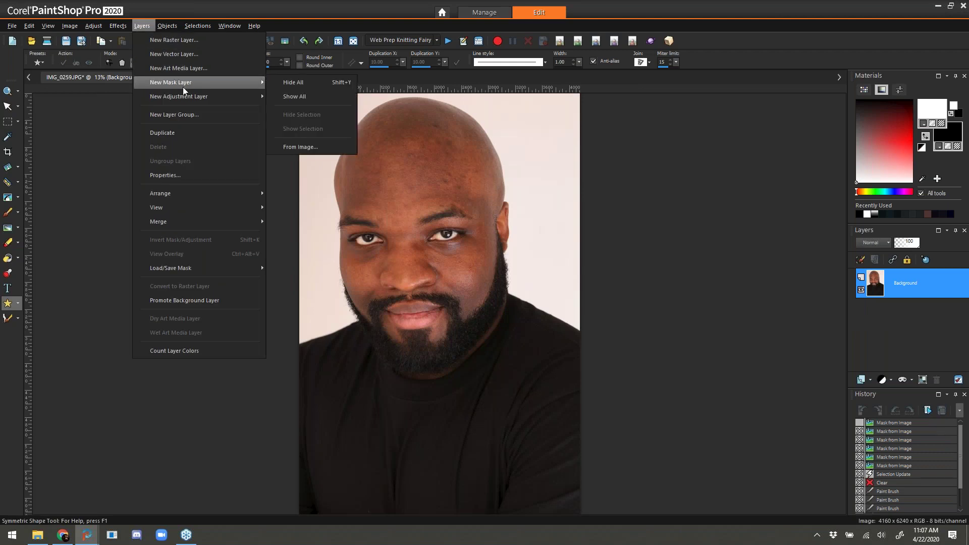
left_click(301, 147)
left_click(461, 241)
left_click(463, 251)
left_click(525, 240)
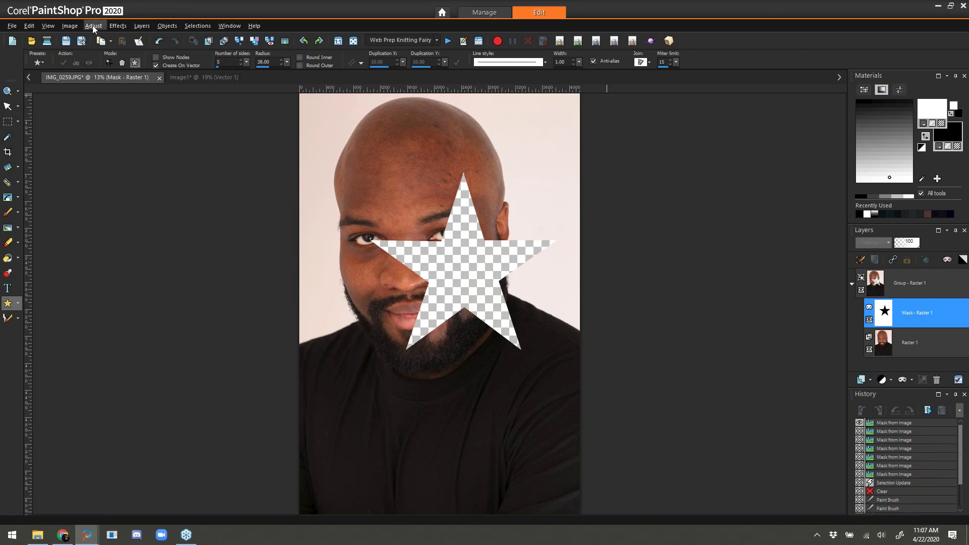
Invert the star mask with Negative Image
left_click(70, 28)
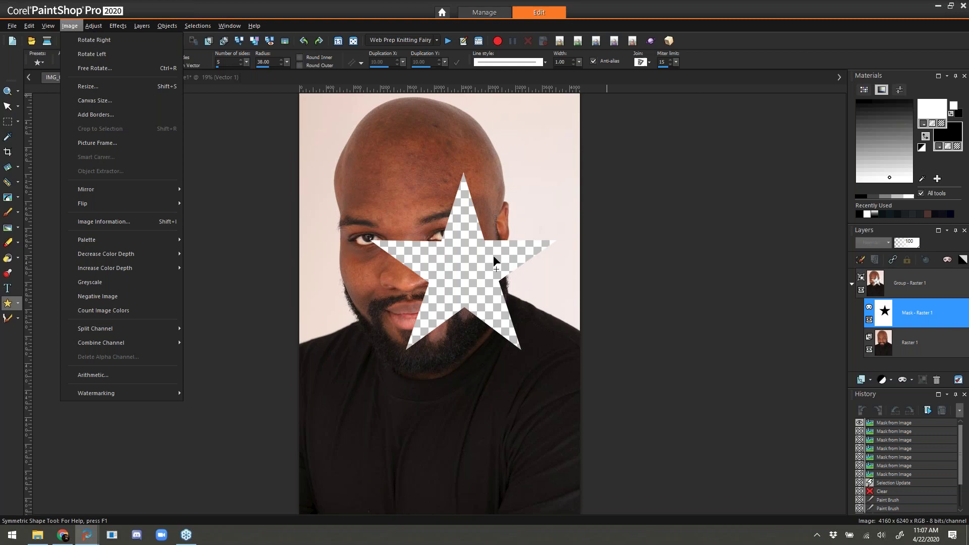
mouse_move(101, 251)
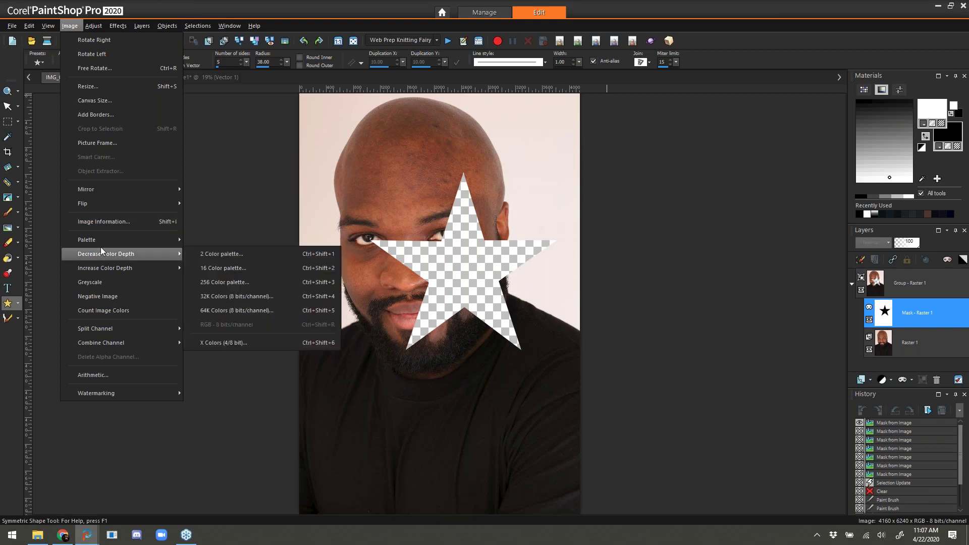
left_click(120, 300)
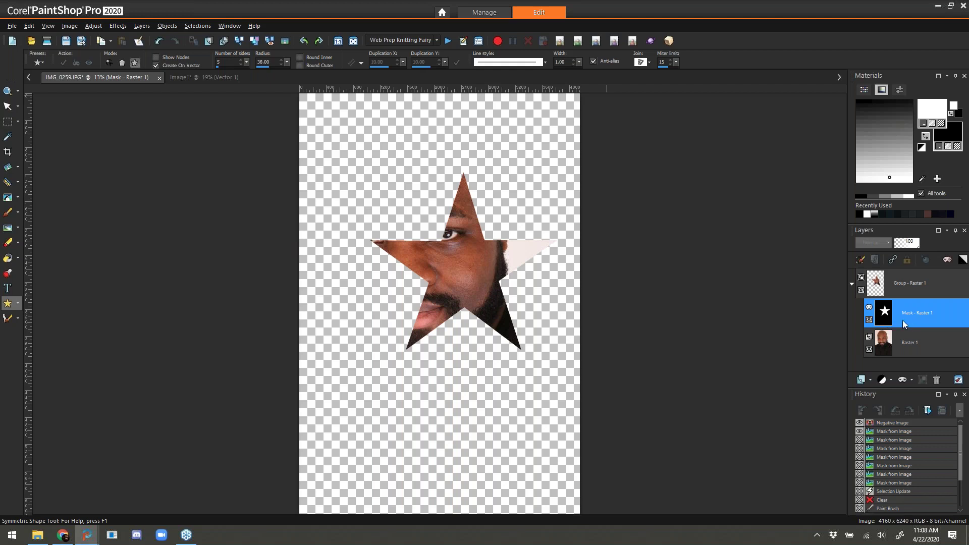
Move the star mask to about X -486, Y -209 with the Pick tool and enlarge it to about 149% width and 126% height
mouse_move(889, 323)
left_click(8, 107)
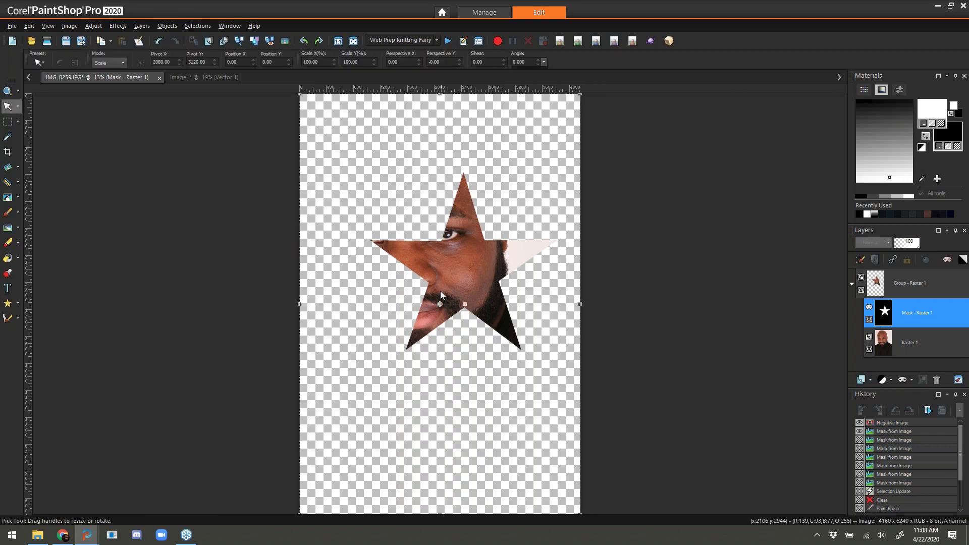
left_click_drag(440, 303, 407, 288)
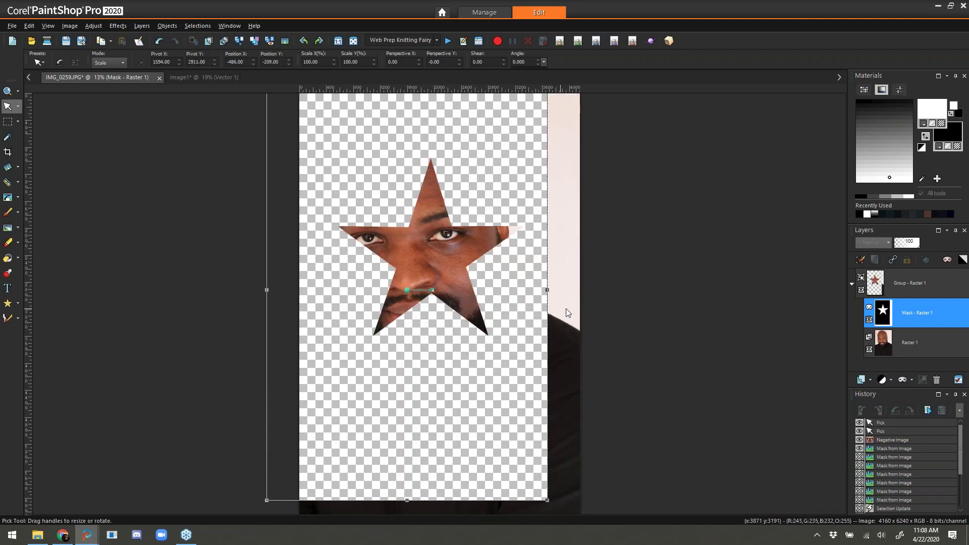
left_click_drag(548, 290, 593, 296)
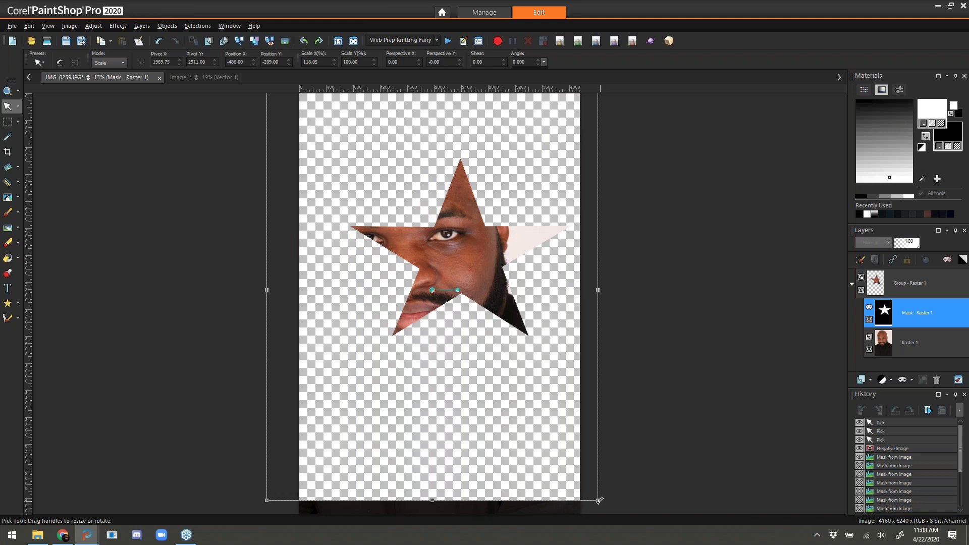
left_click_drag(596, 500, 670, 500)
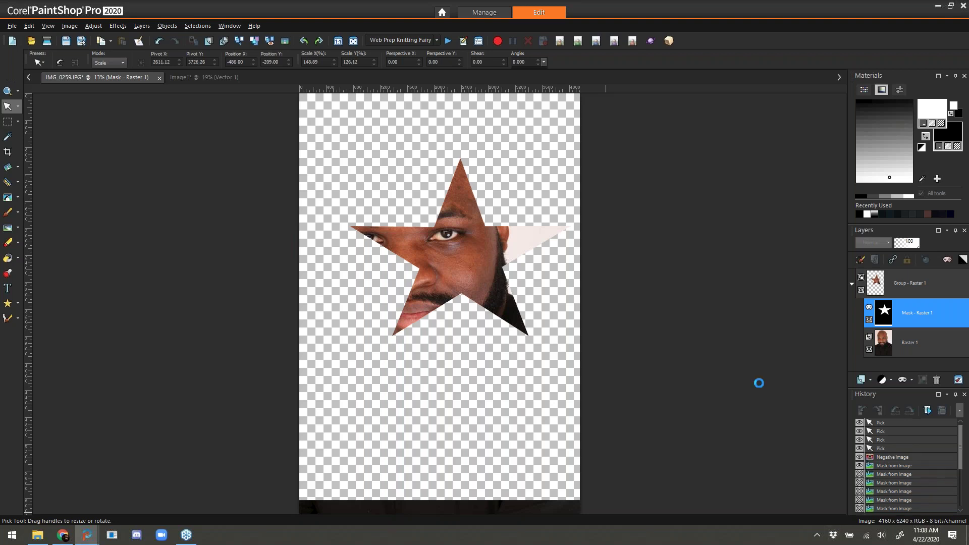
Close IMG_0259.JPG and Image1 without saving the changes
left_click(159, 78)
left_click(487, 288)
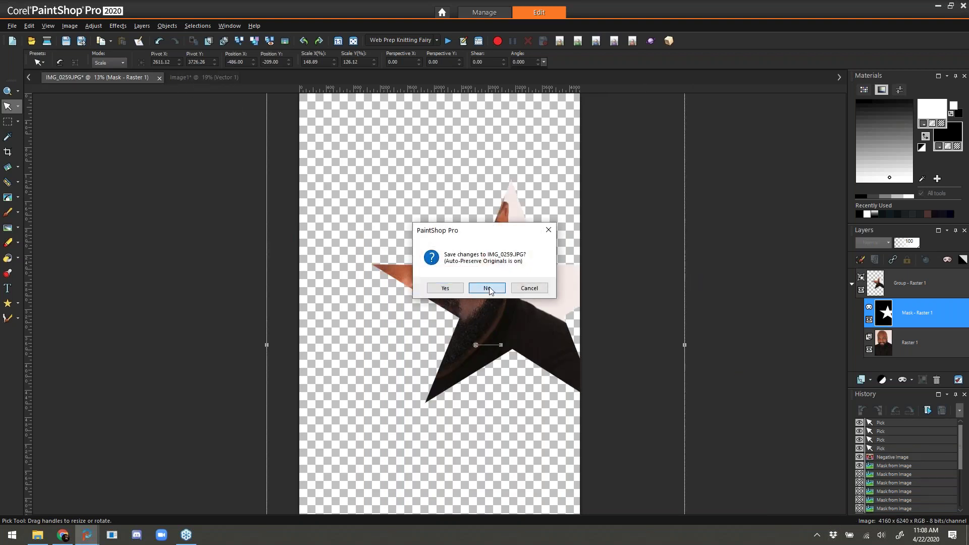
left_click(122, 78)
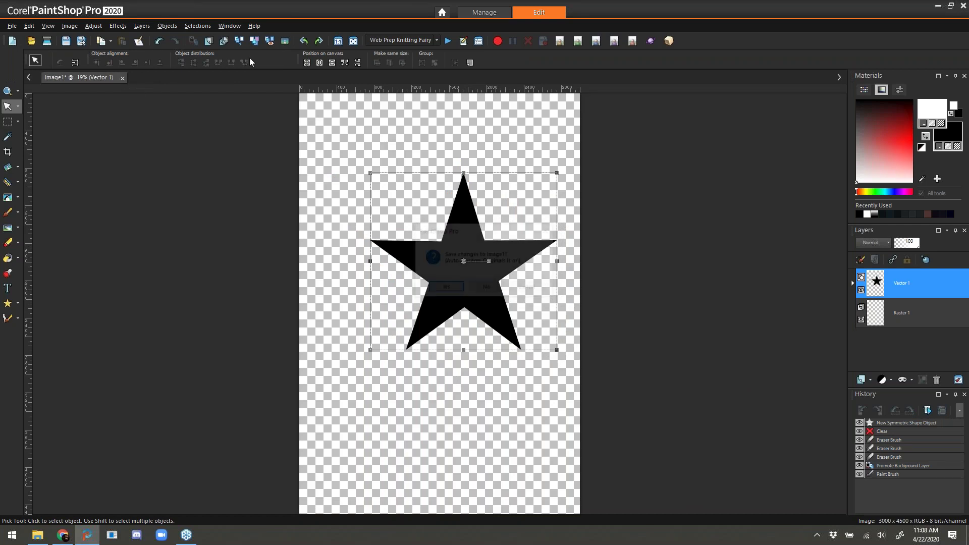
left_click(497, 292)
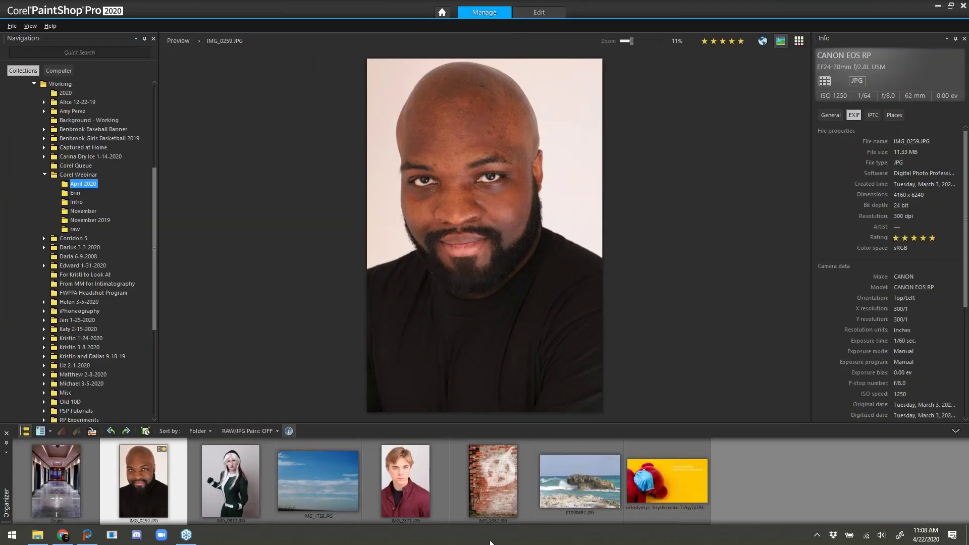
Open the sky photo IMG_1758.JPG and the coast photo P1090682.JPG together for editing
left_click(318, 481)
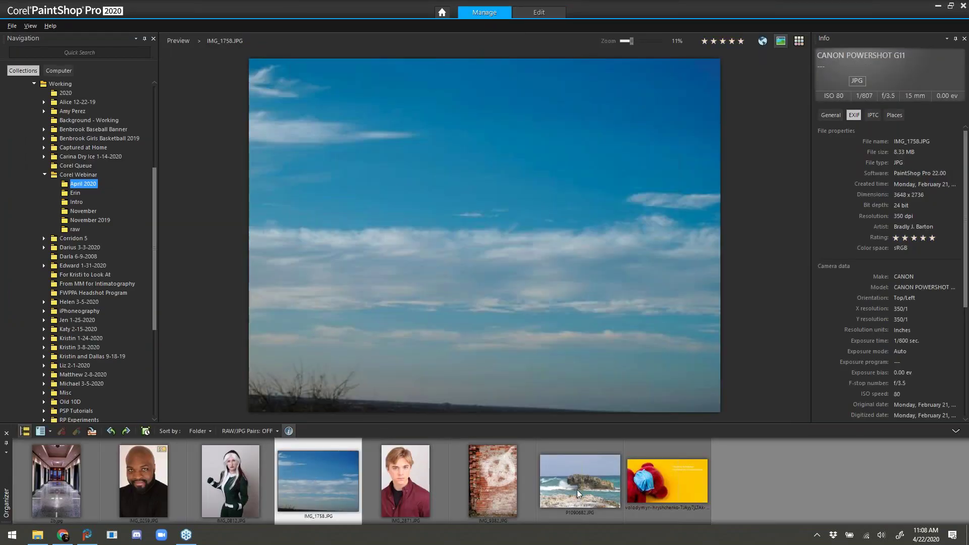
left_click(580, 482, "ctrl")
left_click(541, 13)
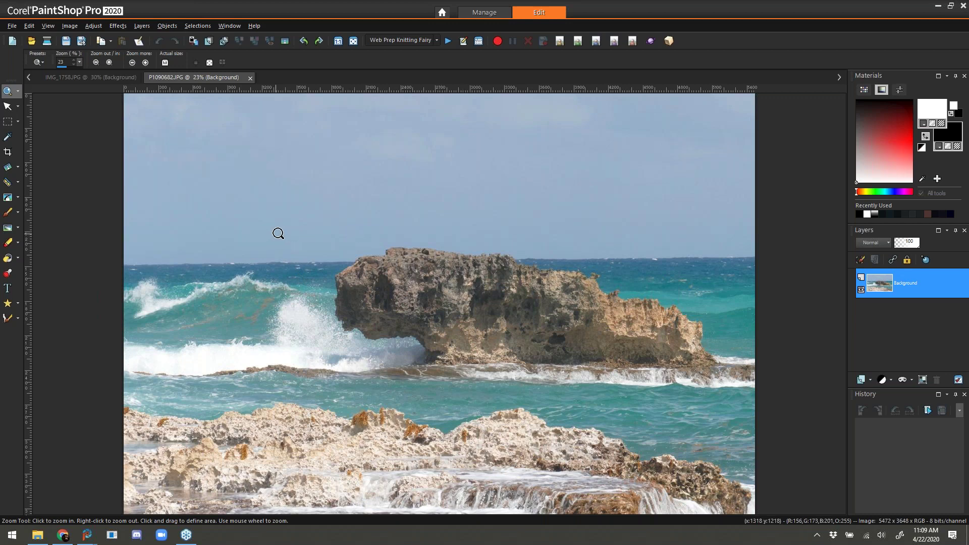
Paste the sky from IMG_1758.JPG as a new layer in P1090682.JPG and stretch it over the upper scene at about 156% width and 102% height
left_click(87, 77)
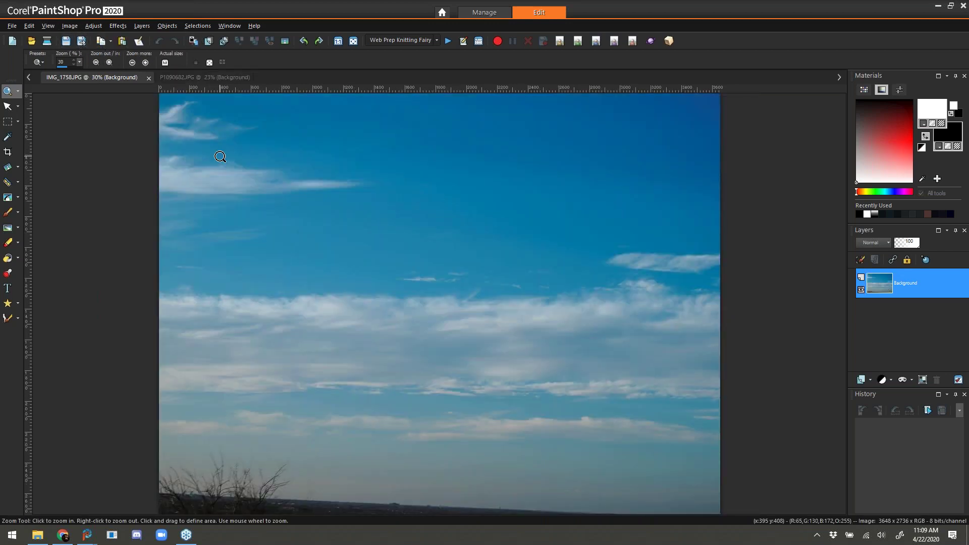
left_click(200, 78)
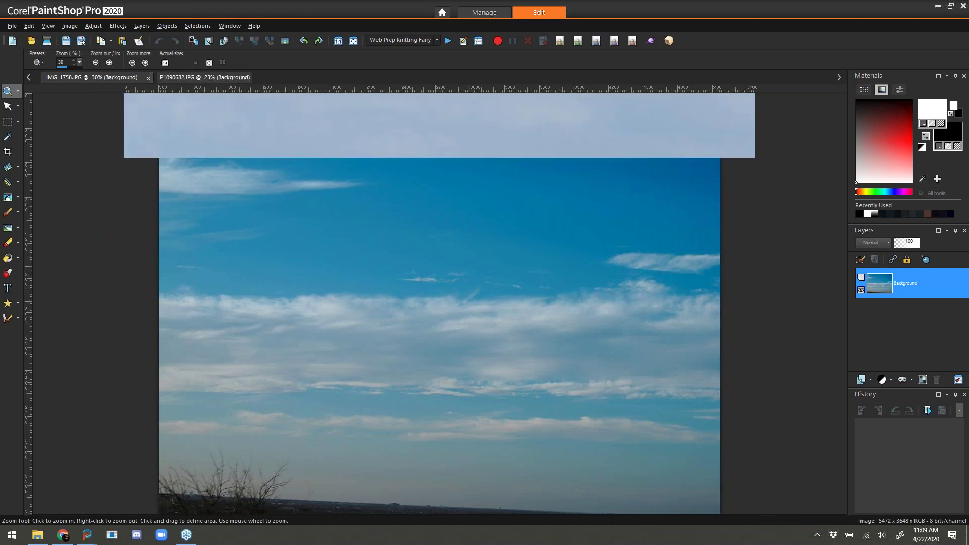
left_click(123, 42)
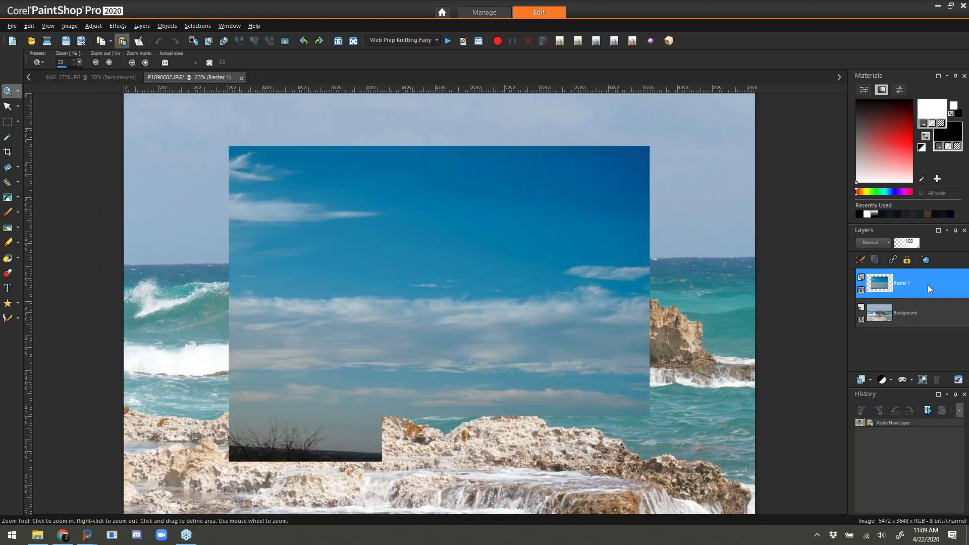
left_click(8, 106)
left_click_drag(408, 271, 299, 187)
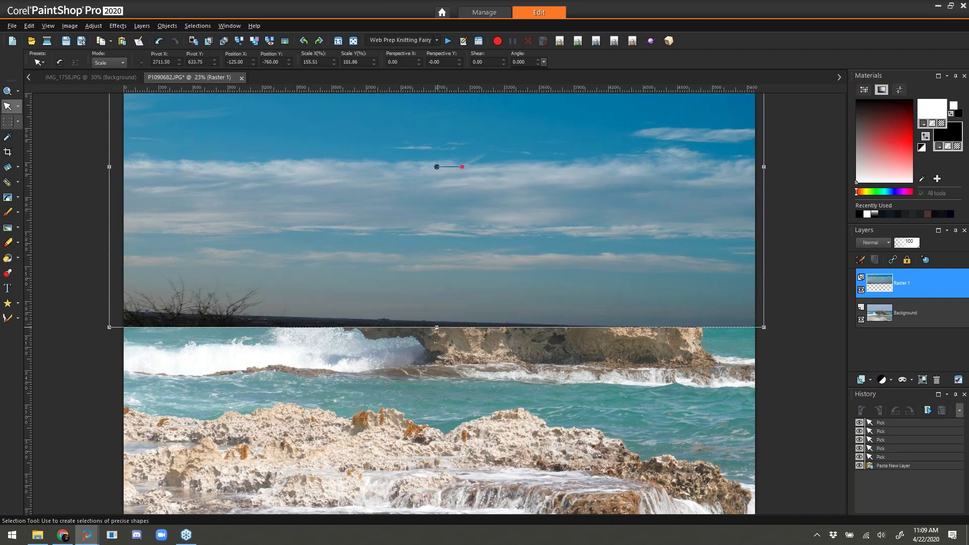
Clear a full-width rectangular selection from the lower part of the sky layer, and undo the clearing
left_click(8, 122)
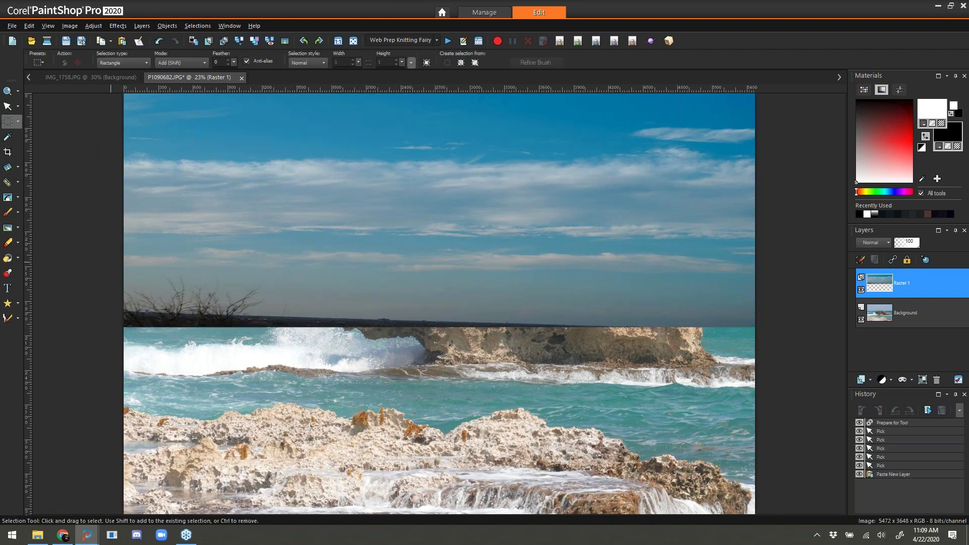
left_click_drag(93, 242, 801, 431)
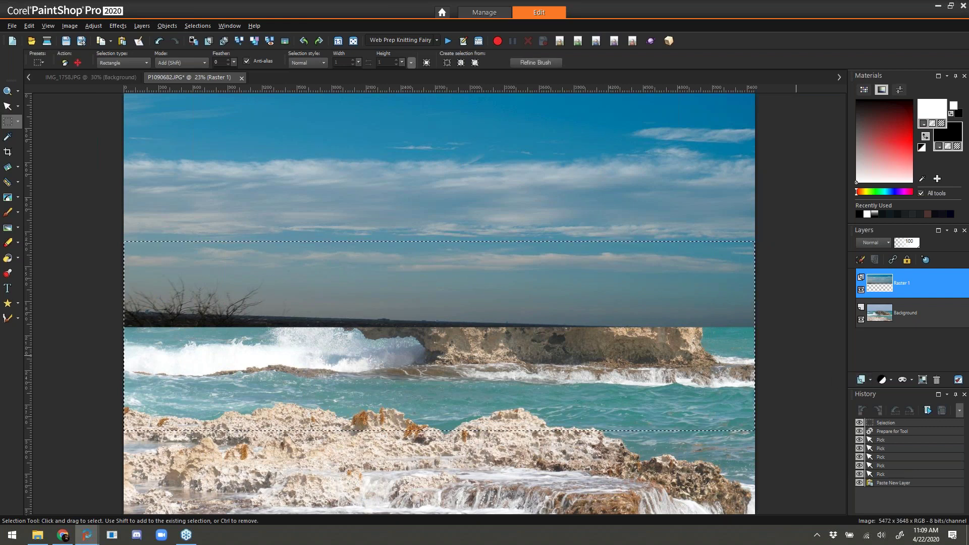
key("Delete")
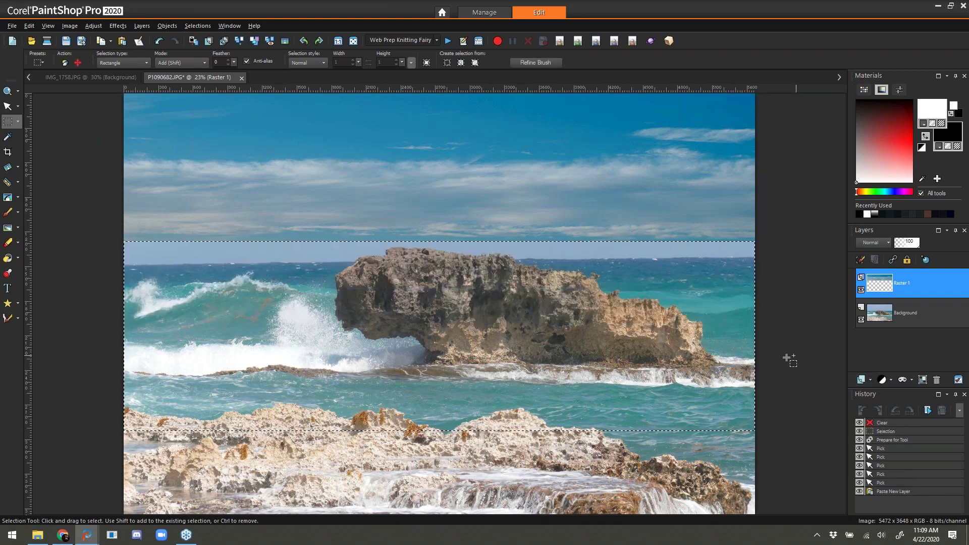
key("k")
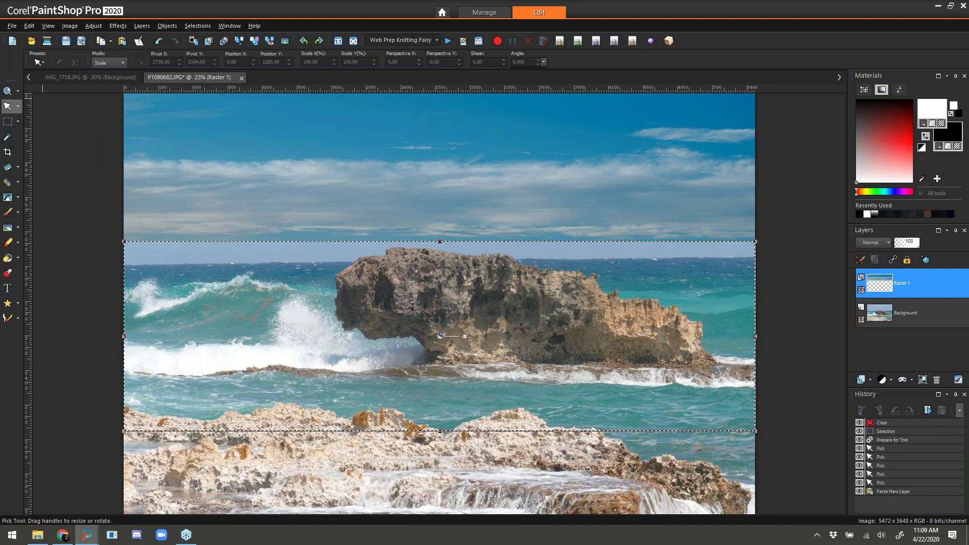
left_click(160, 42)
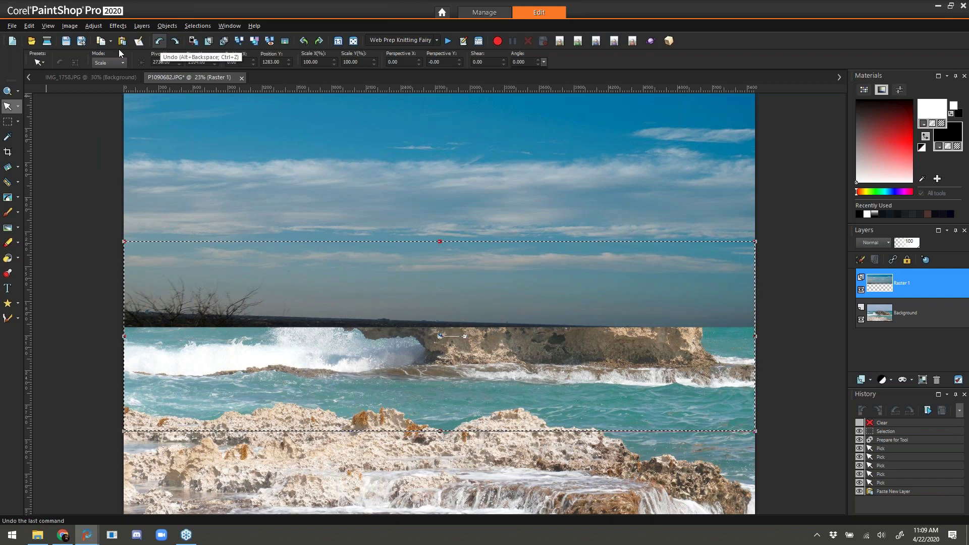
Add a Show All mask layer to the sky layer
left_click(7, 91)
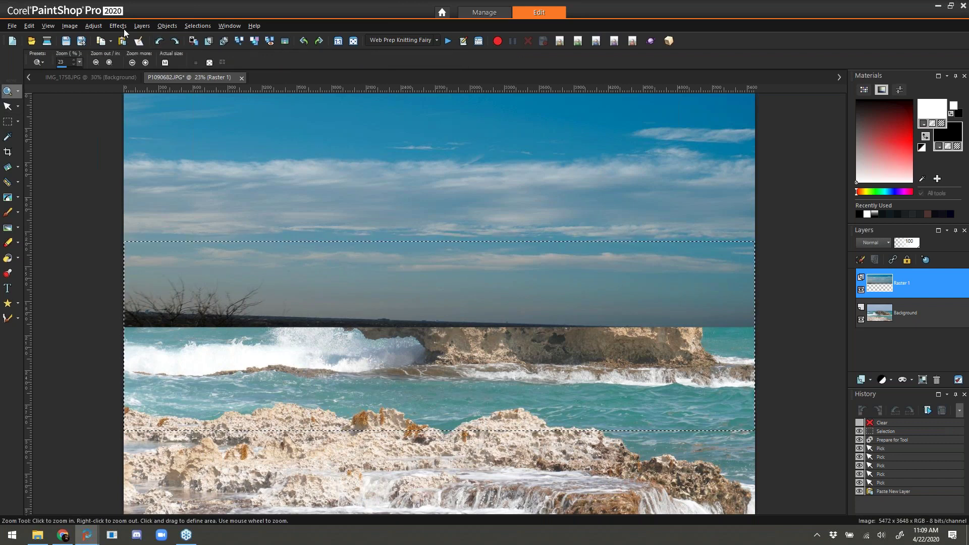
left_click(142, 26)
mouse_move(176, 82)
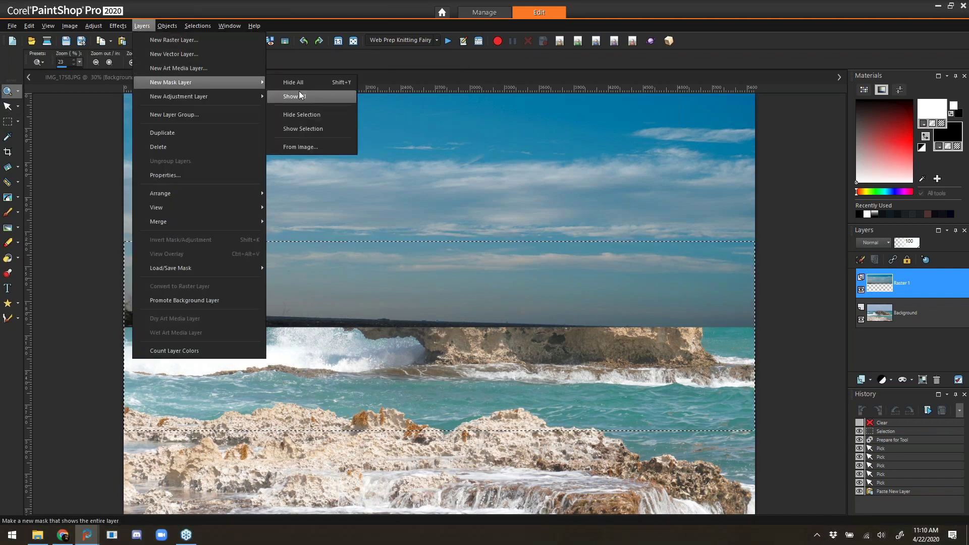
left_click(326, 96)
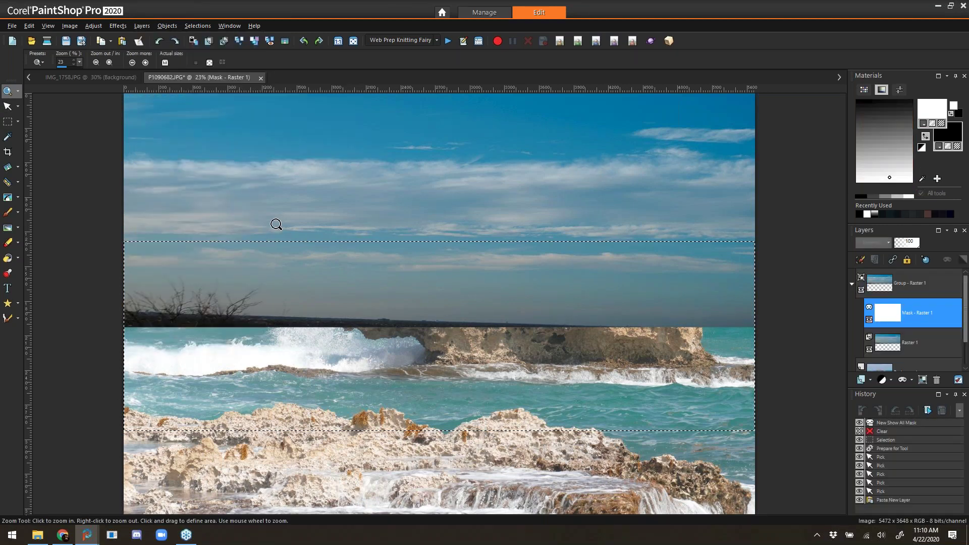
Remove the rectangular selection from the coast image
left_click(7, 121)
left_click_drag(123, 241, 755, 434)
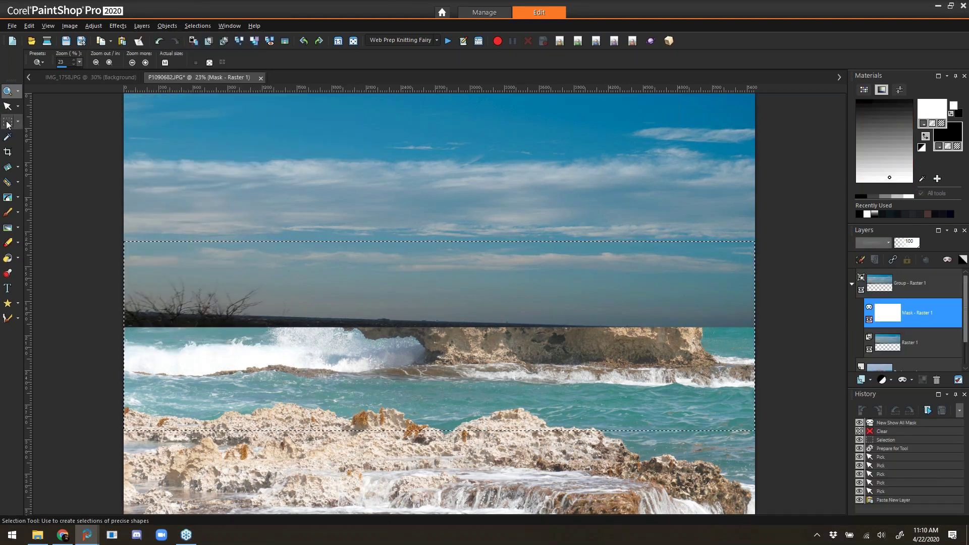
key("ctrl+d")
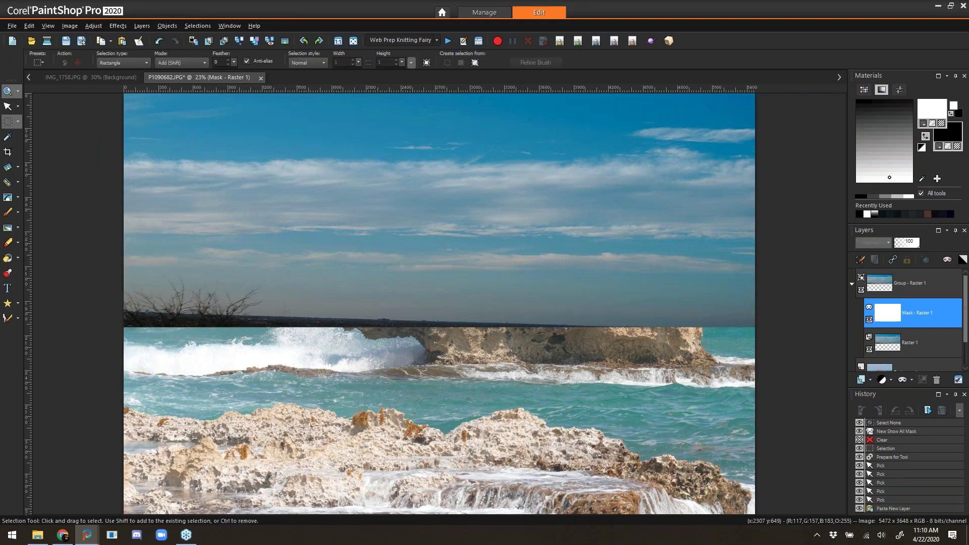
left_click(7, 106)
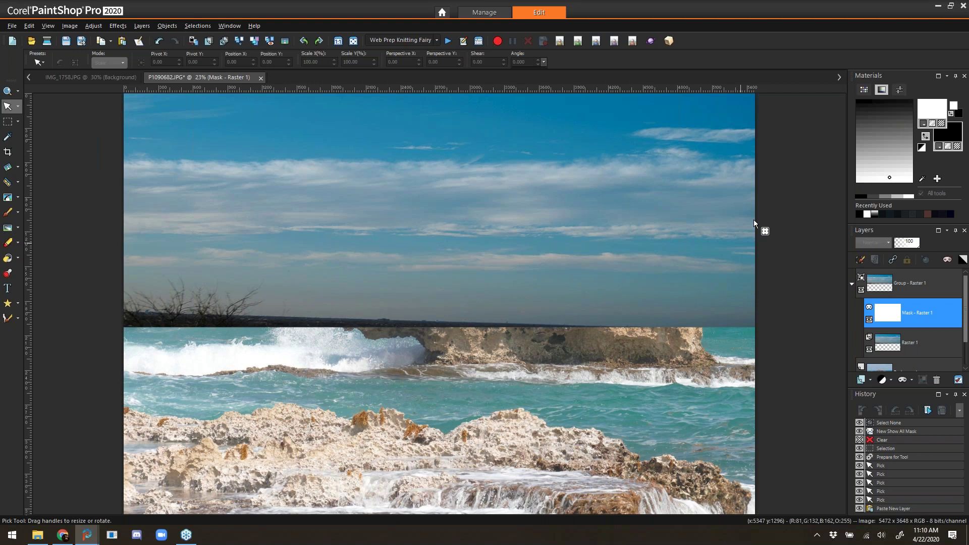
Set the foreground material to the Black-white gradient and flood fill the sky's mask layer with it
left_click(932, 123)
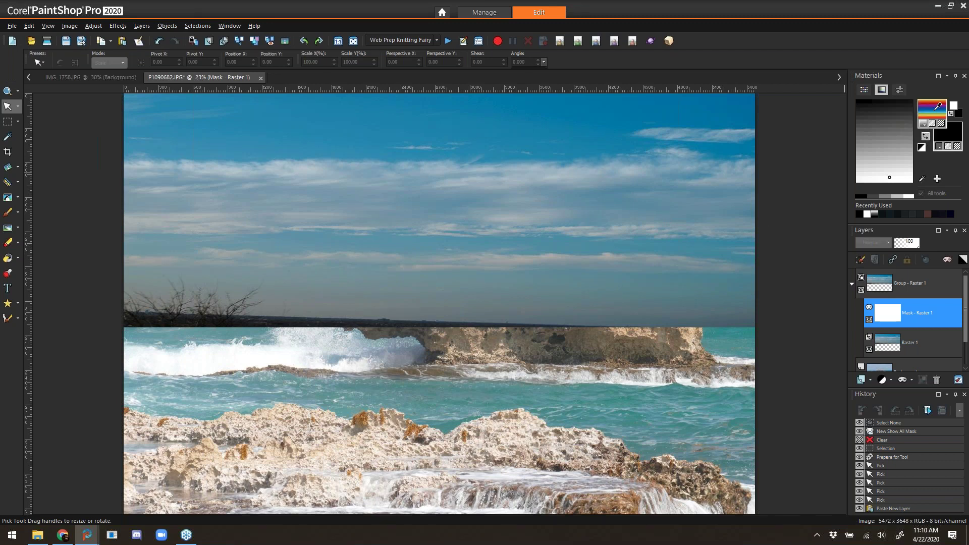
left_click(931, 108)
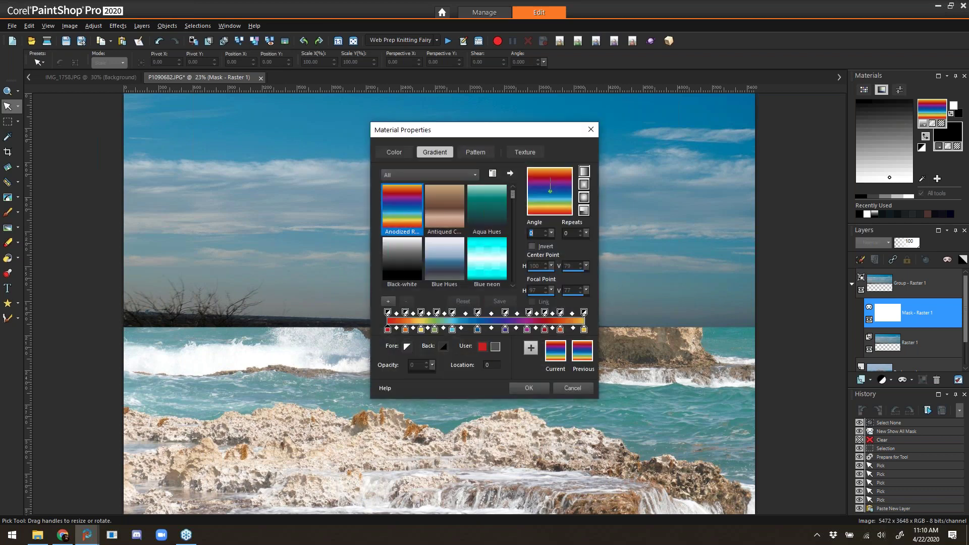
left_click(399, 260)
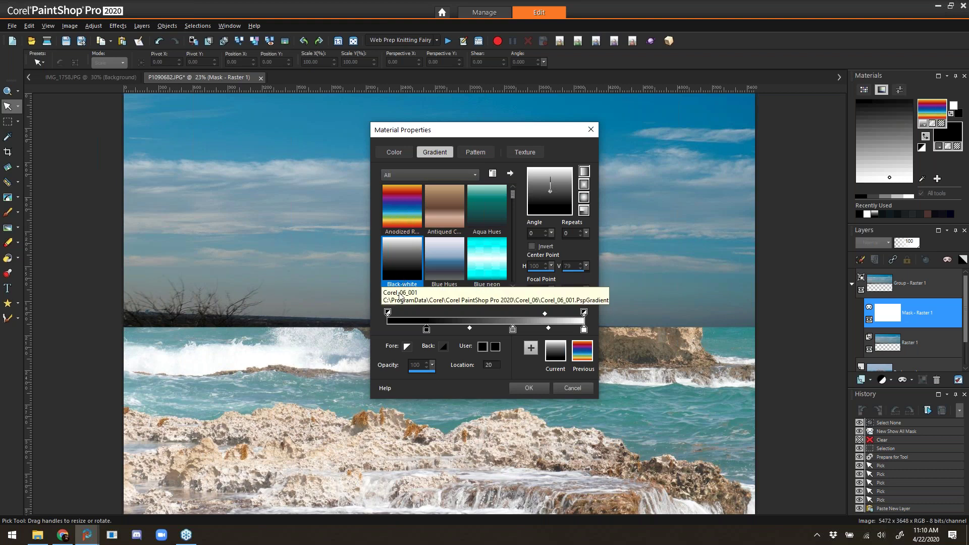
left_click(516, 388)
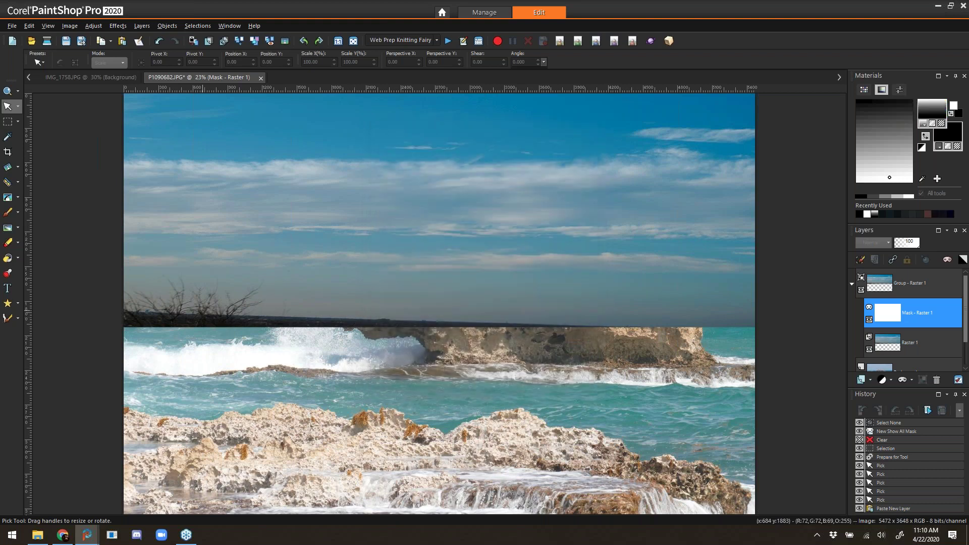
left_click(7, 258)
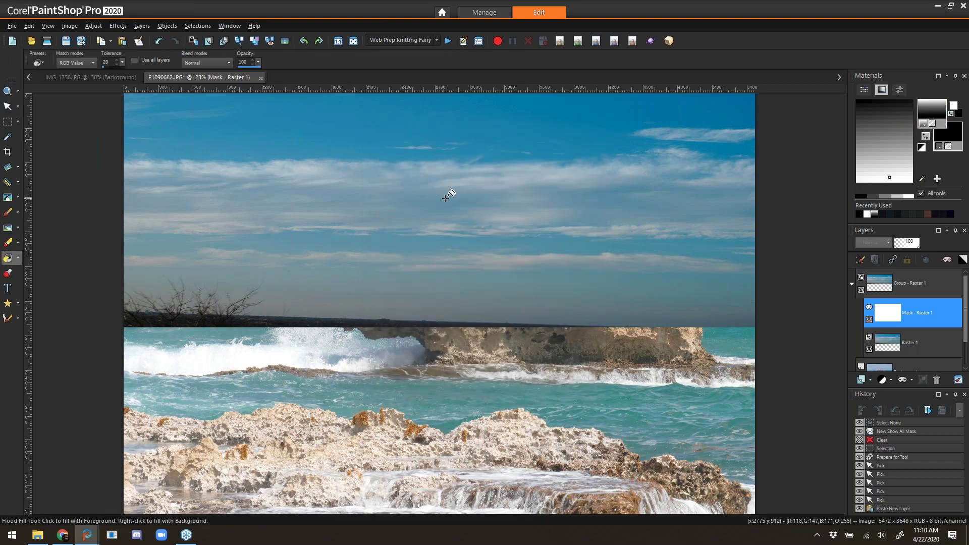
left_click(530, 223)
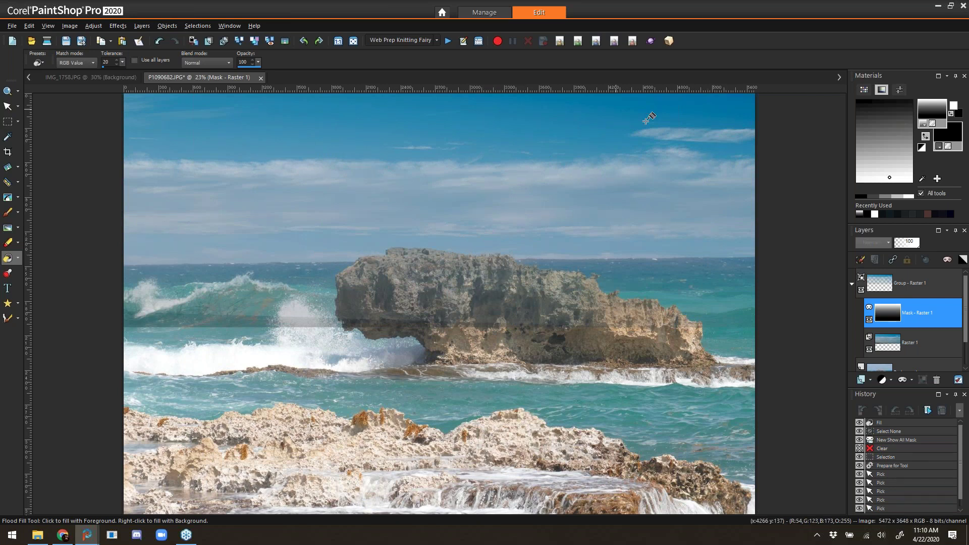
Scale the sky mask's gradient vertically with the Pick tool so it spans only from the upper cloud band down to the horizon
left_click(8, 106)
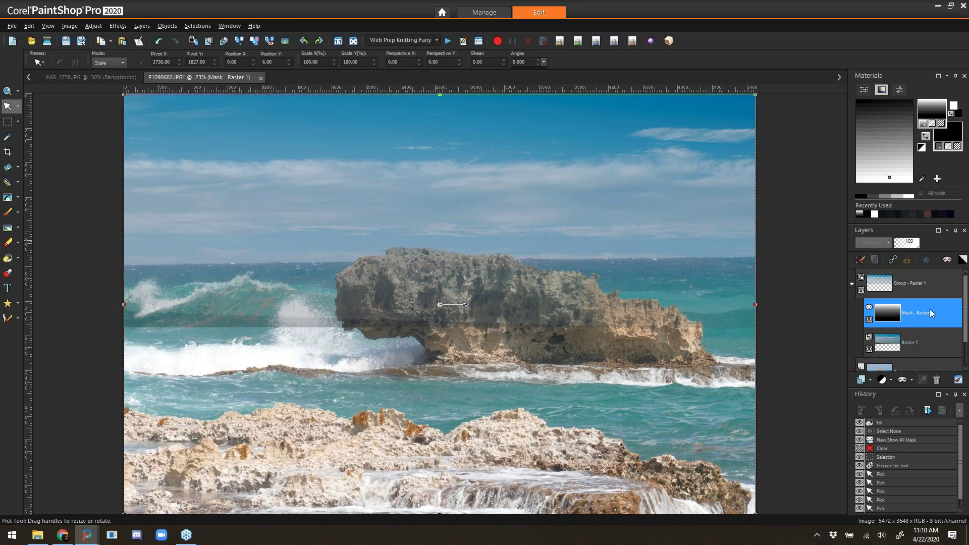
mouse_move(930, 309)
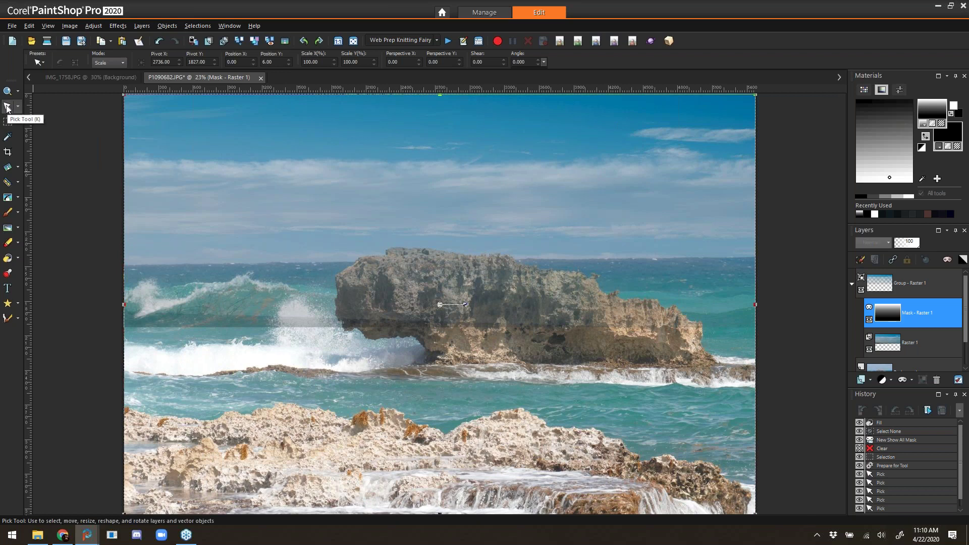
left_click_drag(439, 96, 440, 142)
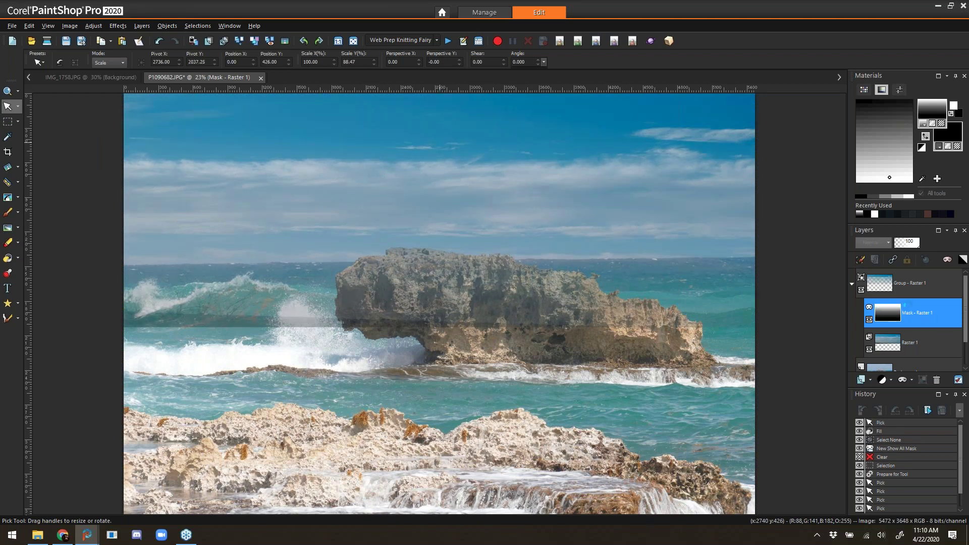
left_click_drag(441, 142, 442, 166)
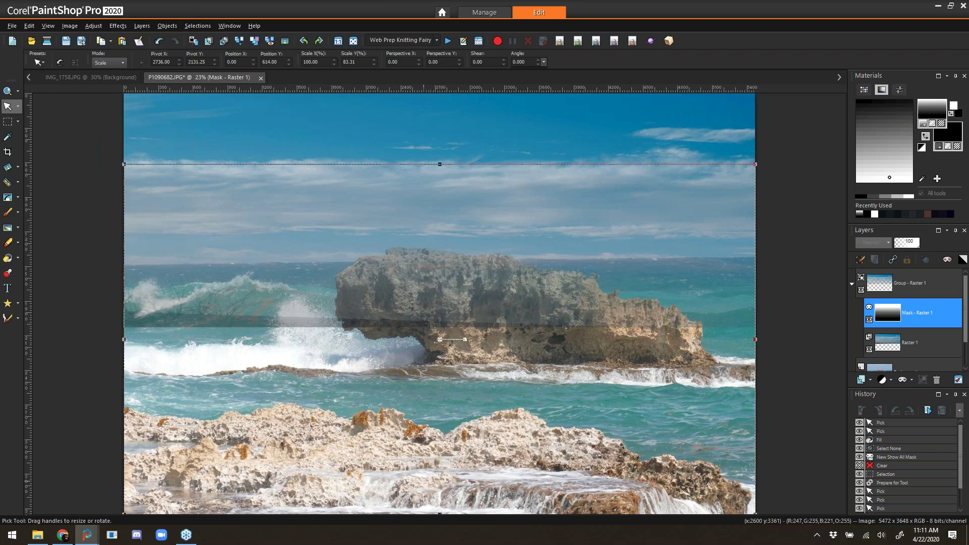
left_click_drag(440, 512, 439, 267)
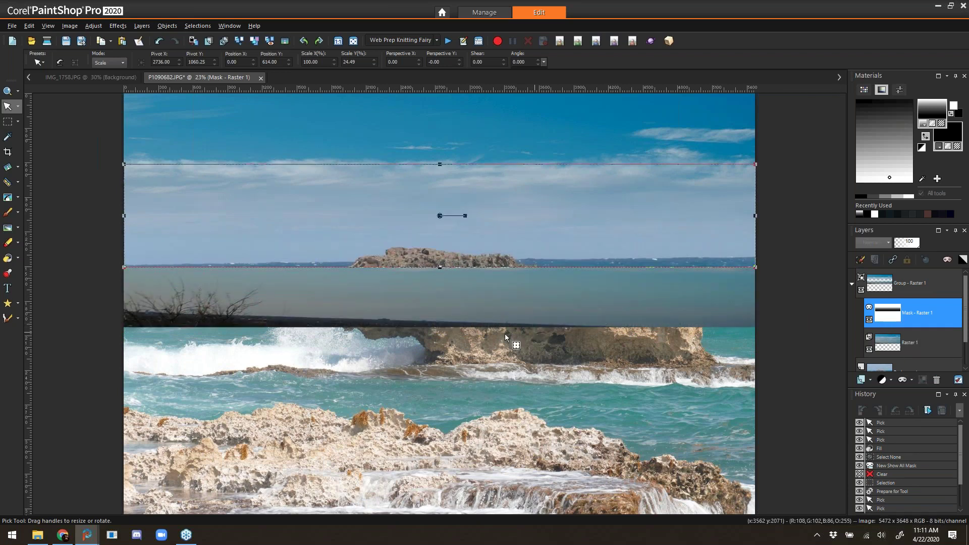
Flood fill the mask's area below the compressed gradient with black
left_click(7, 258)
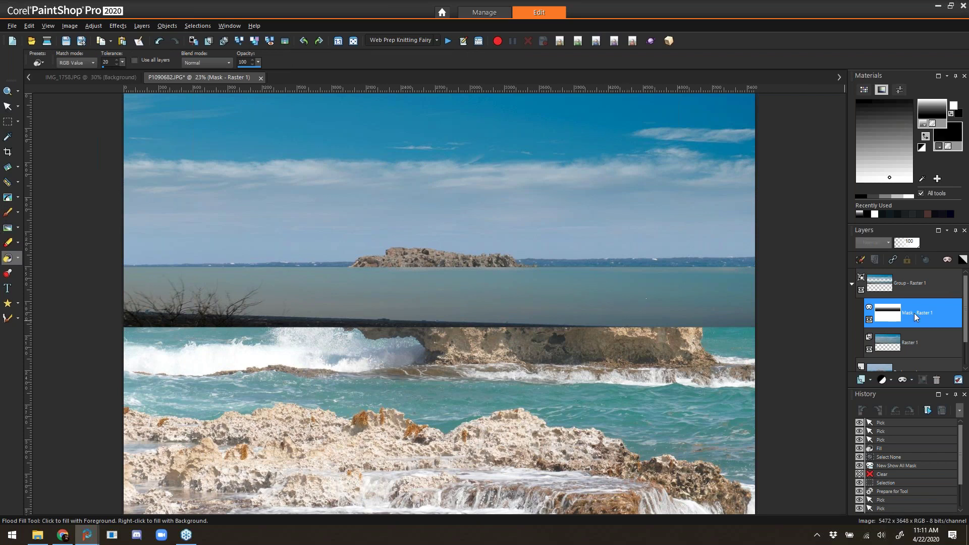
left_click(620, 340)
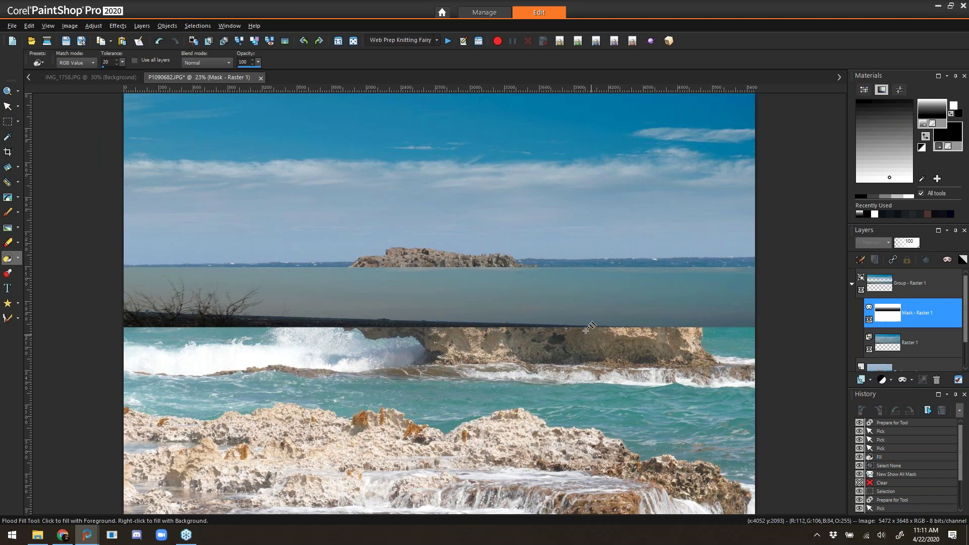
left_click(631, 302)
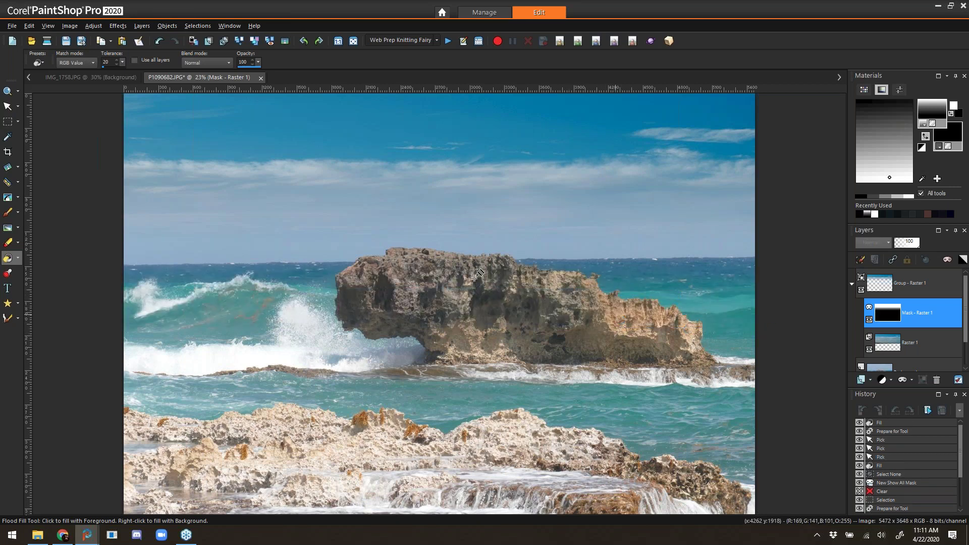
Hide the sky's mask layer and show it again to compare the image with and without the mask
left_click(8, 107)
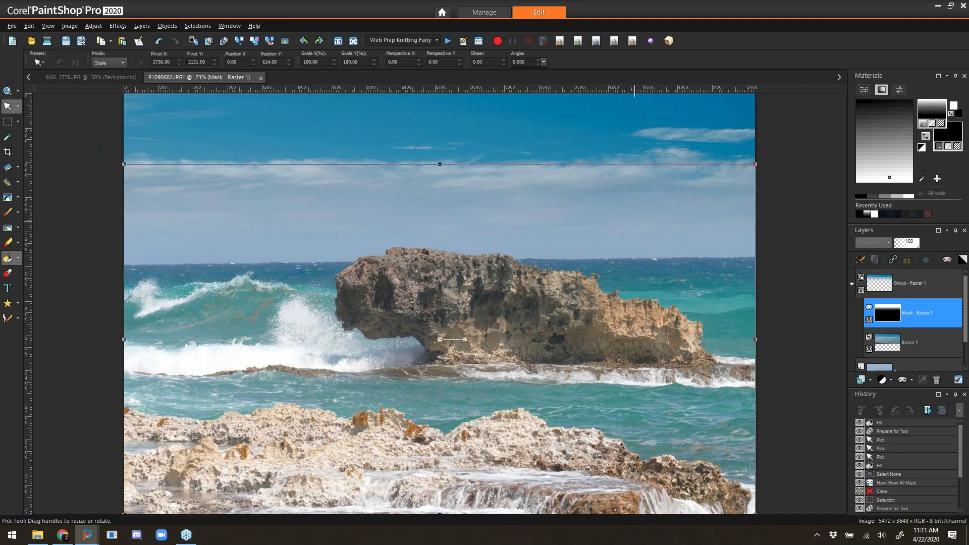
left_click(8, 92)
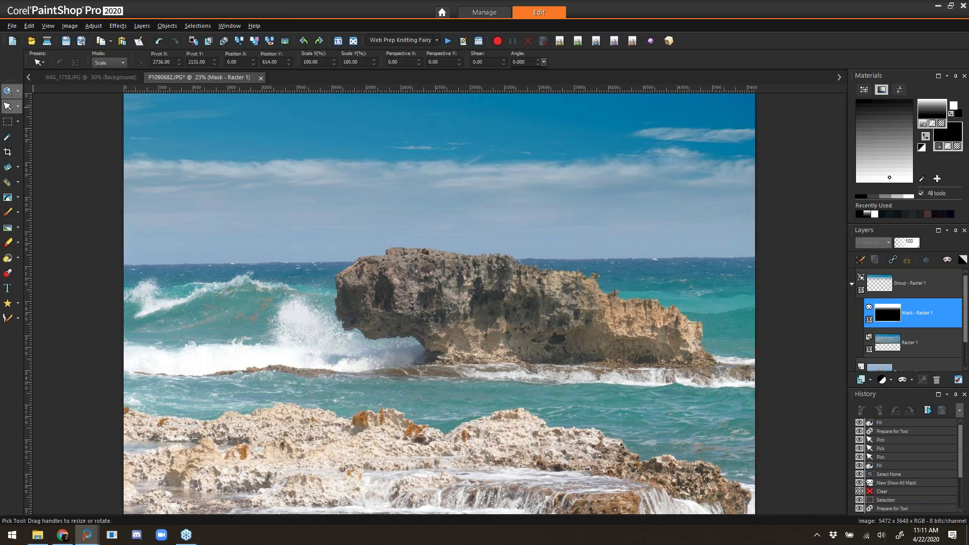
left_click(869, 318)
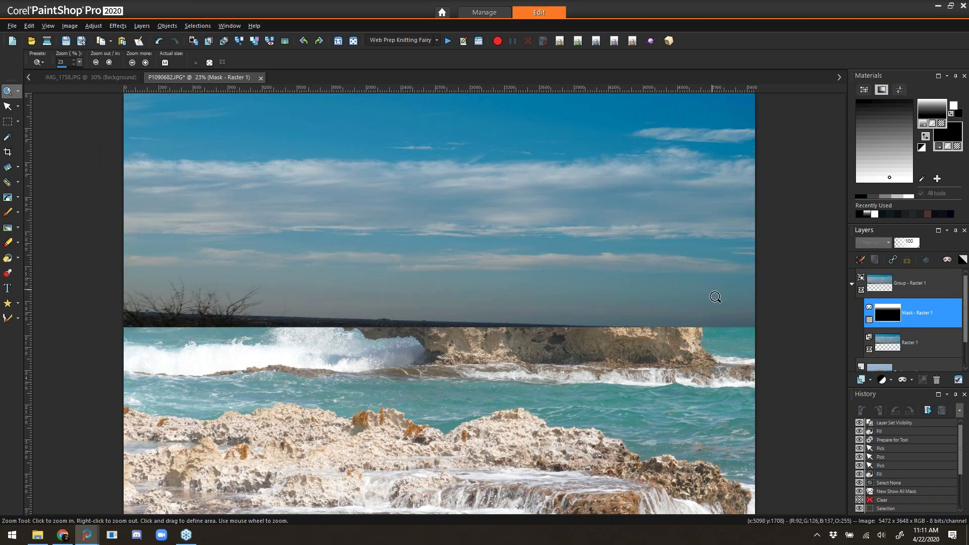
left_click(869, 320)
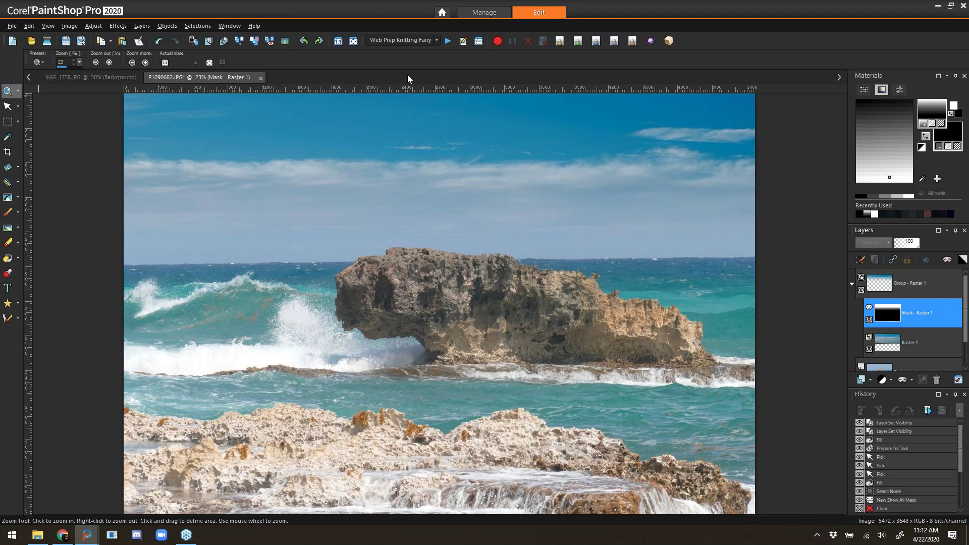
Paint medium grey on the sky's mask with a soft 497-pixel brush along the horizon, above the rock and over the waves
mouse_move(928, 370)
left_click(9, 214)
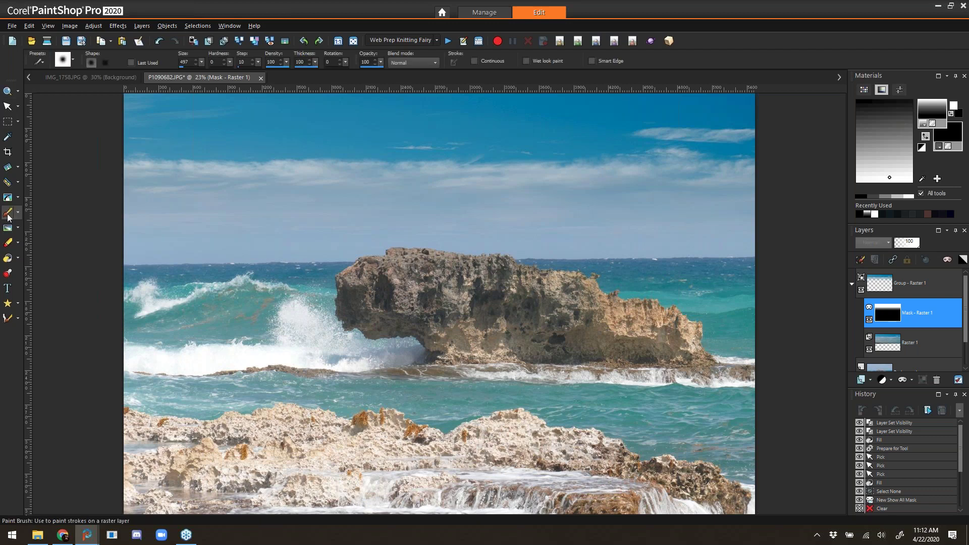
left_click(924, 124)
left_click(923, 117)
left_click(891, 126)
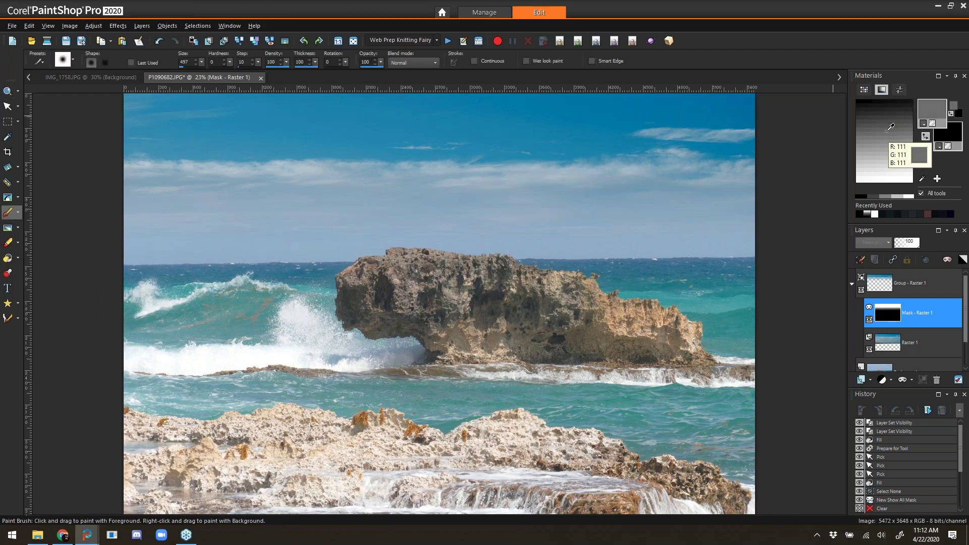
left_click(886, 135)
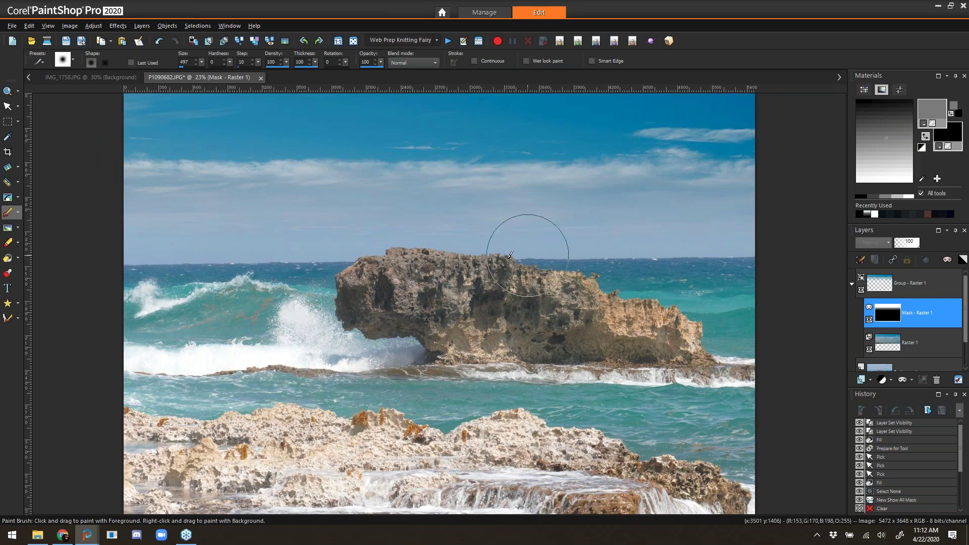
mouse_move(378, 246)
left_mouse_down()
mouse_move(414, 242)
mouse_move(303, 233)
mouse_move(295, 252)
mouse_move(134, 248)
mouse_move(411, 227)
mouse_move(482, 244)
left_mouse_up()
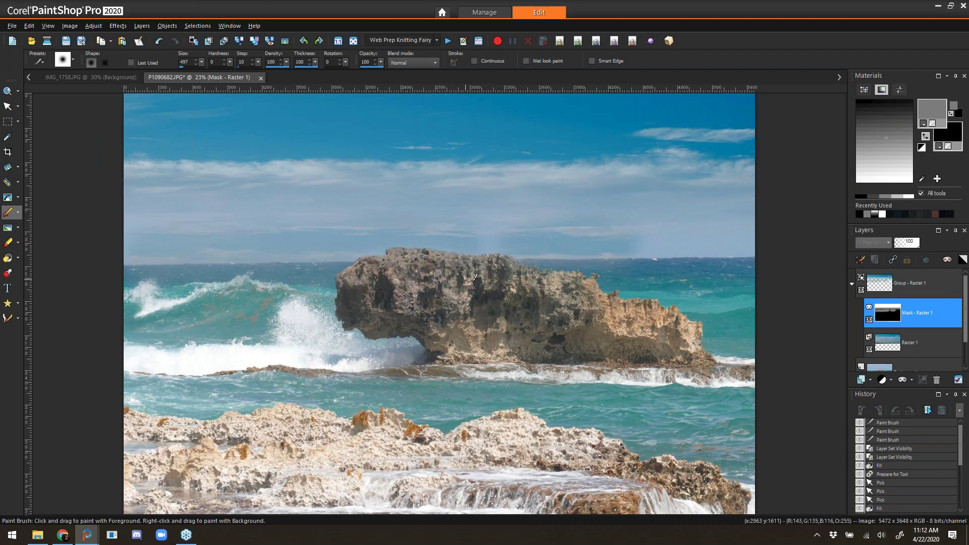
left_click(681, 240)
left_click(675, 238)
left_click(727, 191)
left_click(183, 209)
left_click(197, 289)
left_click(147, 295)
left_click(212, 293)
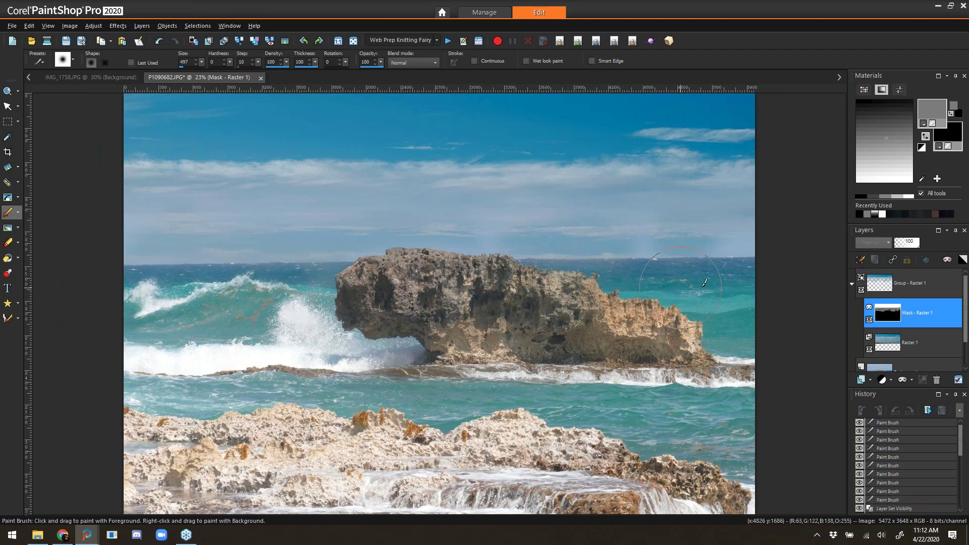
left_click(615, 290)
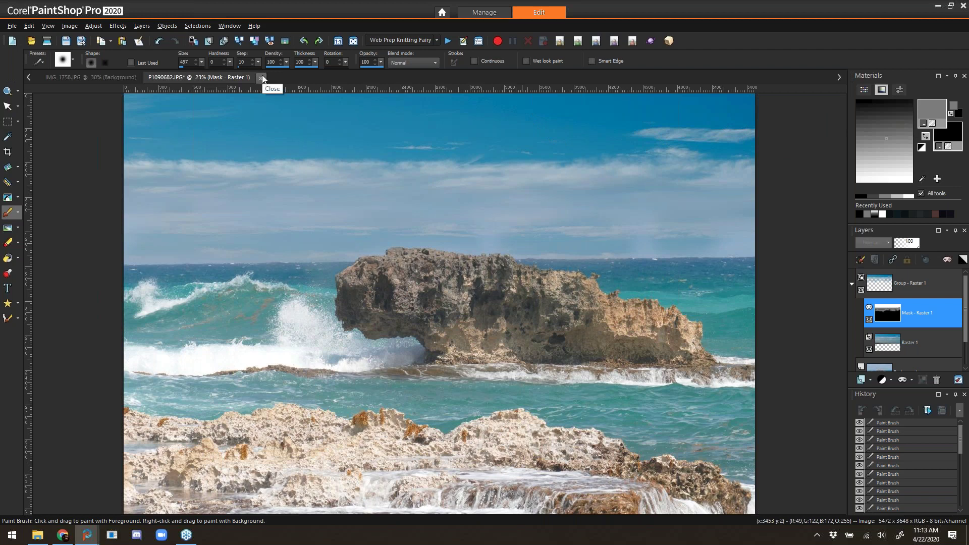
Add a Curves adjustment layer above the masked sky's layer group
left_click(921, 288)
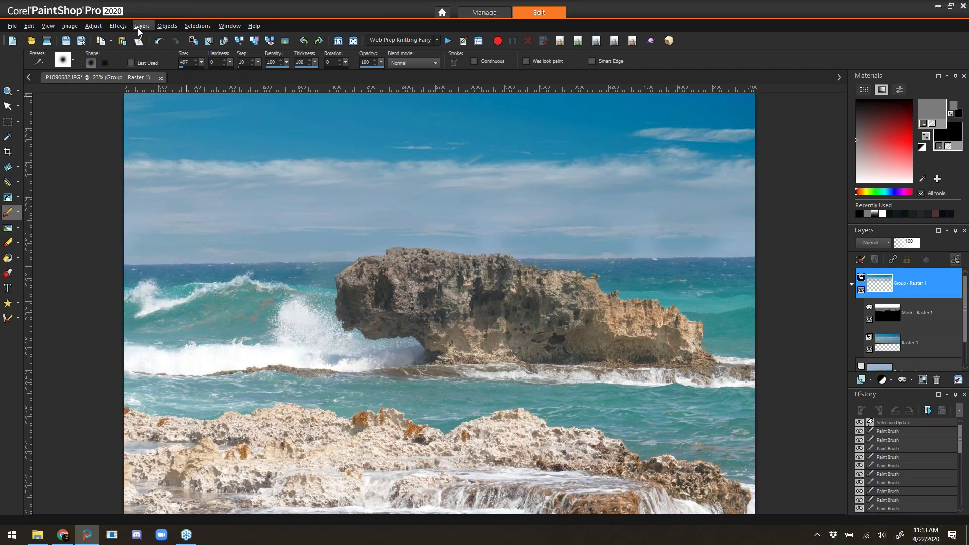
left_click(141, 26)
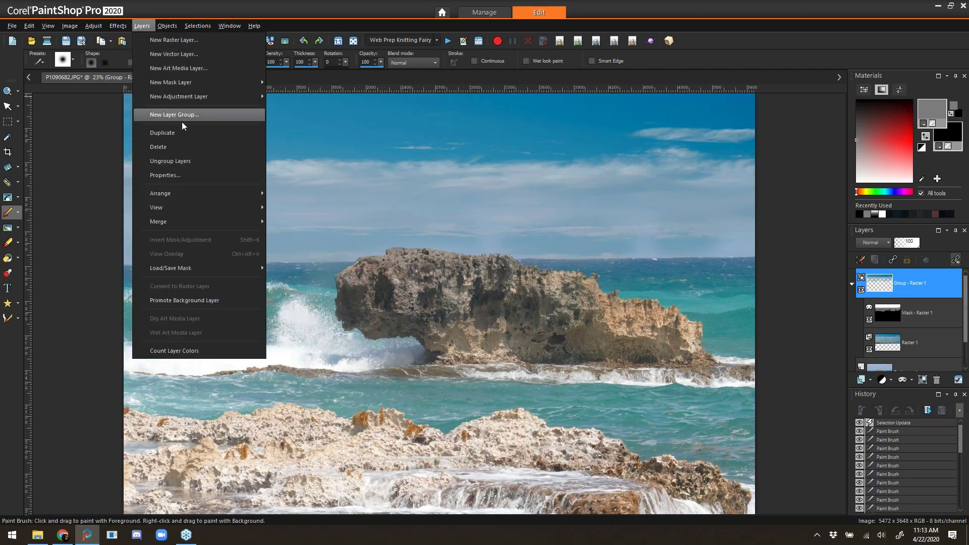
left_click(120, 26)
left_click(142, 26)
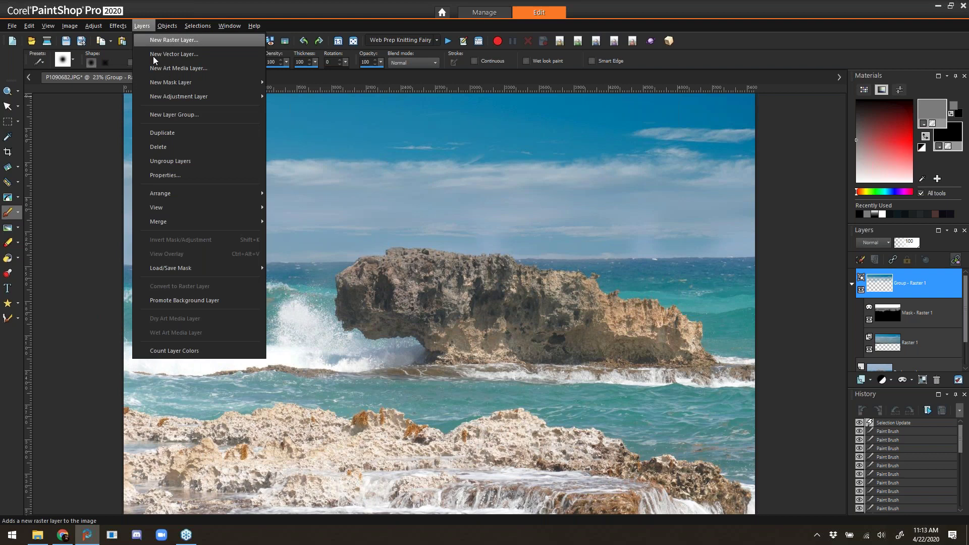
mouse_move(165, 95)
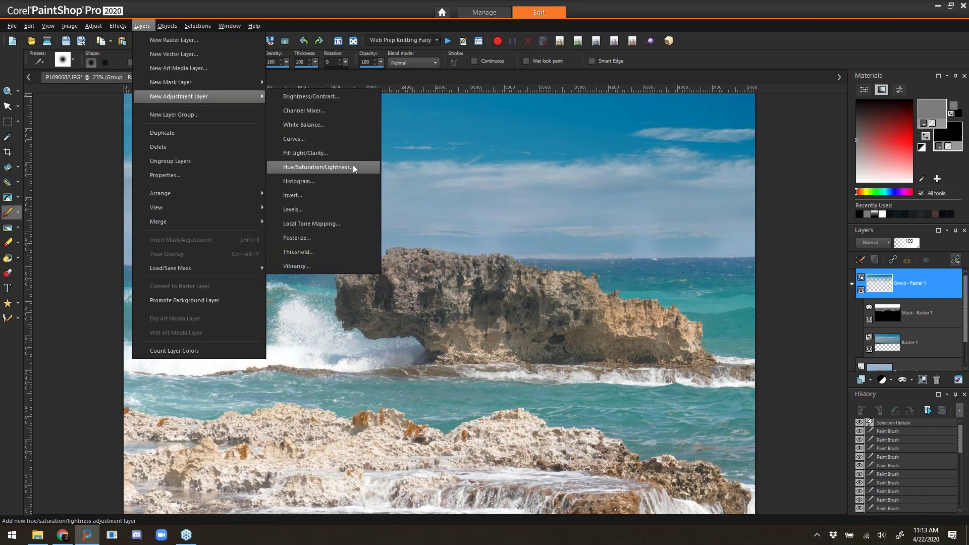
left_click(341, 137)
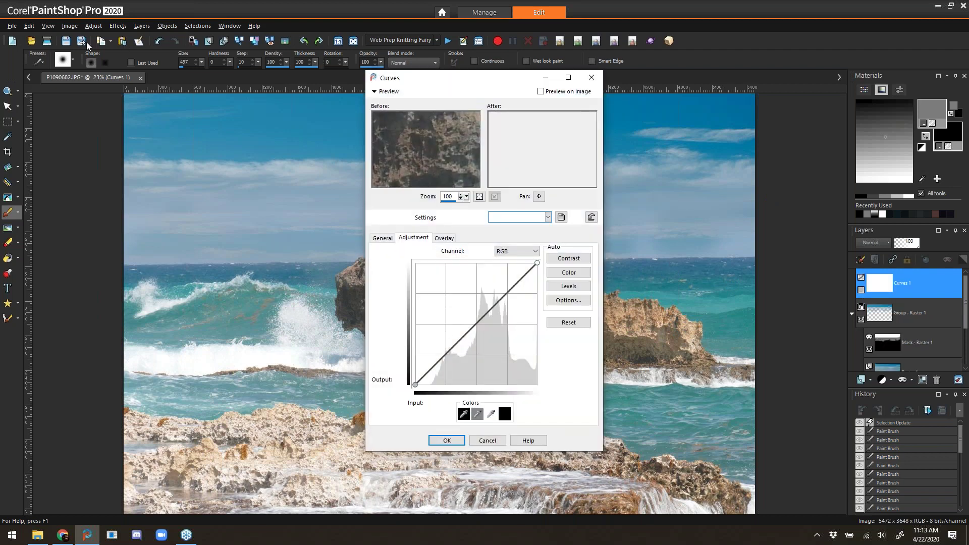
Pull the RGB curve down to 37 at input 72 and 104 at input 149, and lower the white point's output to 232
left_click_drag(468, 87, 761, 79)
mouse_move(760, 324)
left_mouse_down()
mouse_move(761, 315)
mouse_move(773, 326)
left_mouse_up()
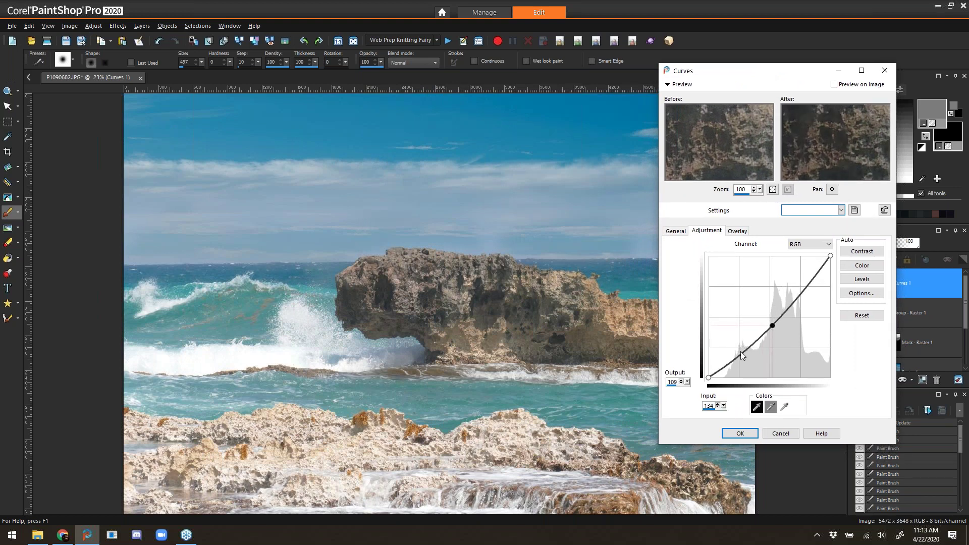
left_click_drag(737, 359, 743, 360)
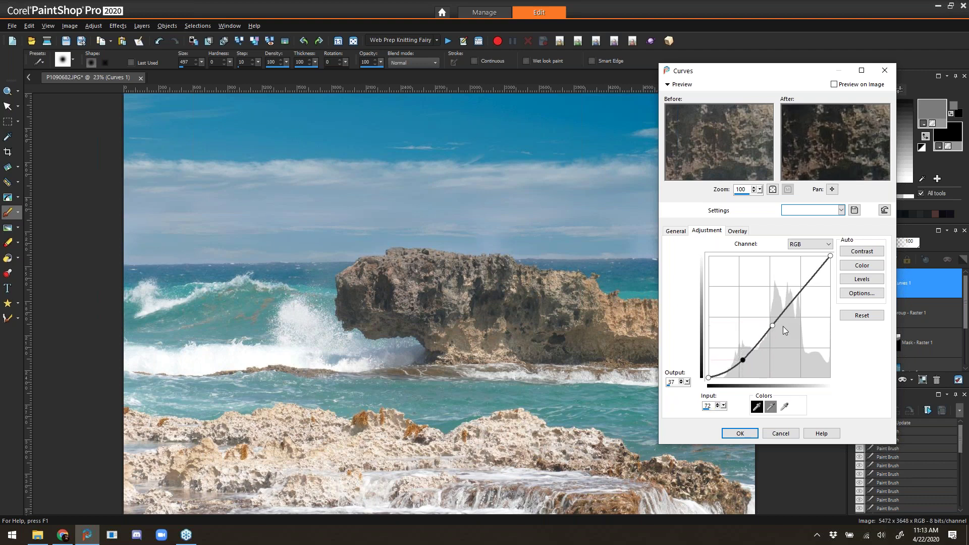
left_click_drag(773, 327, 780, 328)
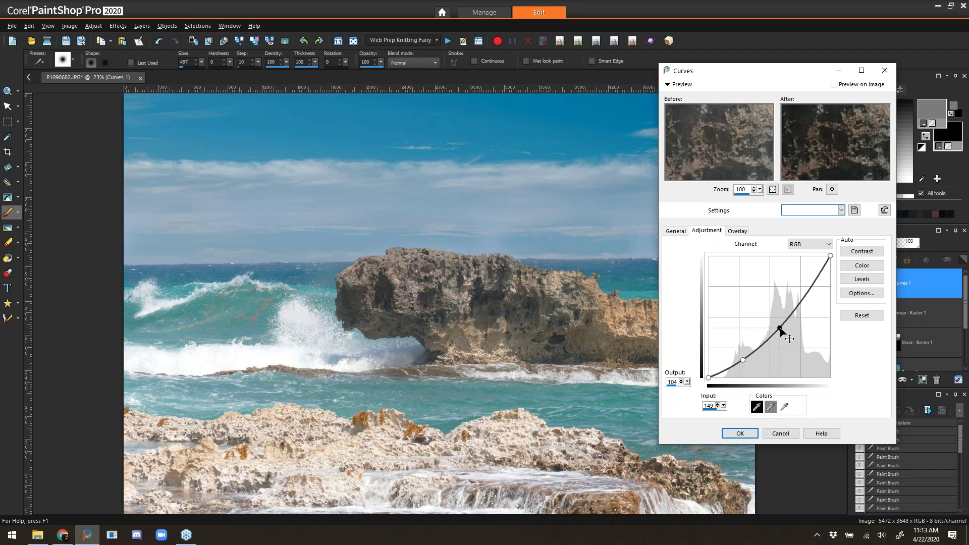
left_click_drag(830, 257, 831, 267)
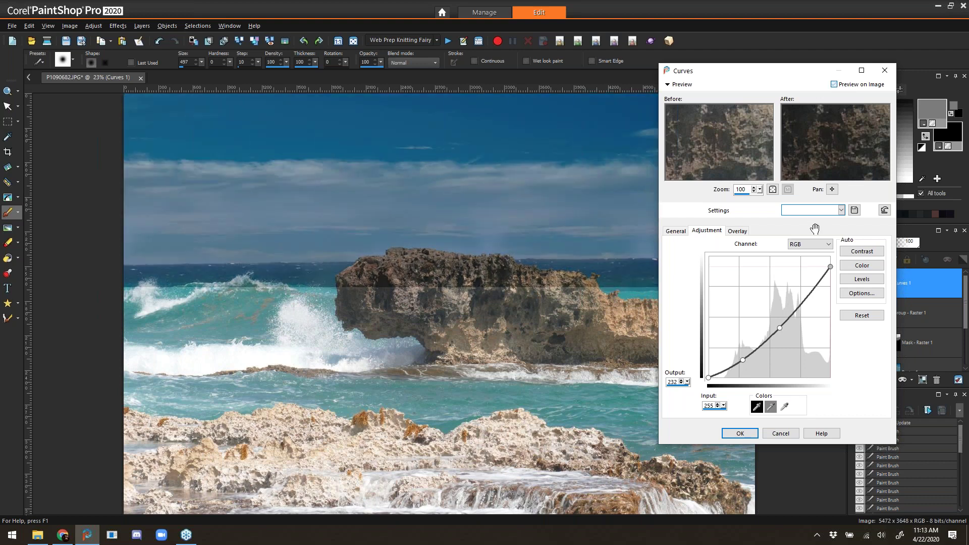
Set the curve's white output to 242, move its points to input 72, output 48 and input 159, output 113, and apply the adjustment
left_click_drag(830, 267, 831, 261)
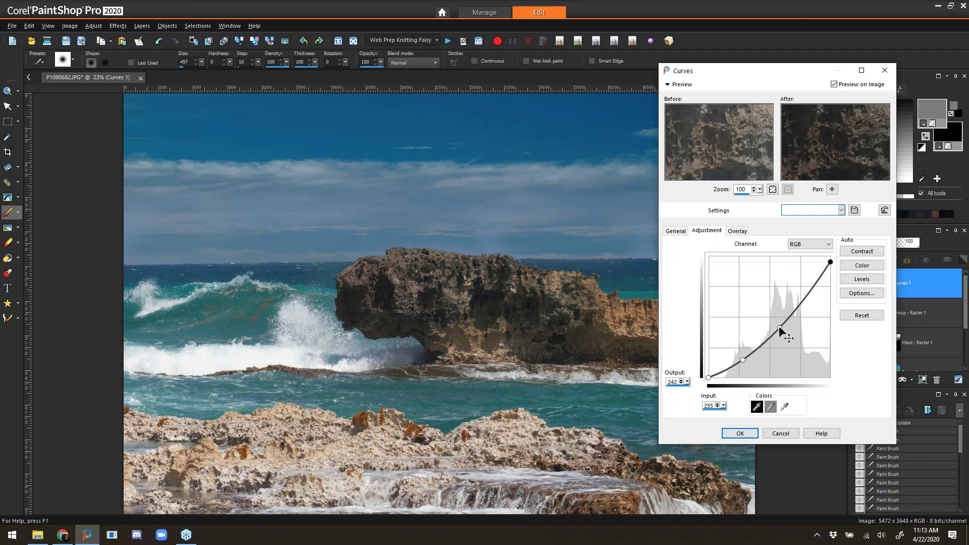
left_click_drag(780, 328, 781, 325)
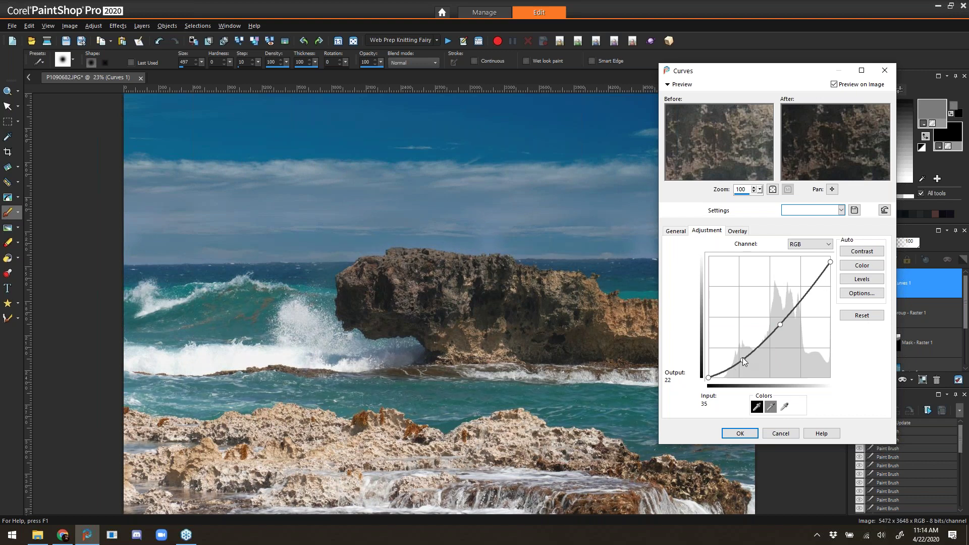
left_click(743, 357)
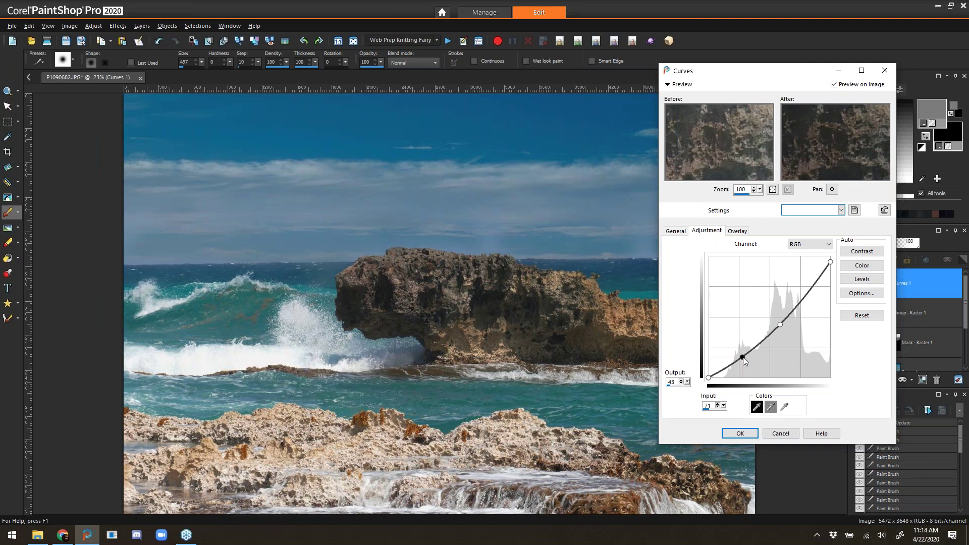
left_click_drag(743, 357, 743, 355)
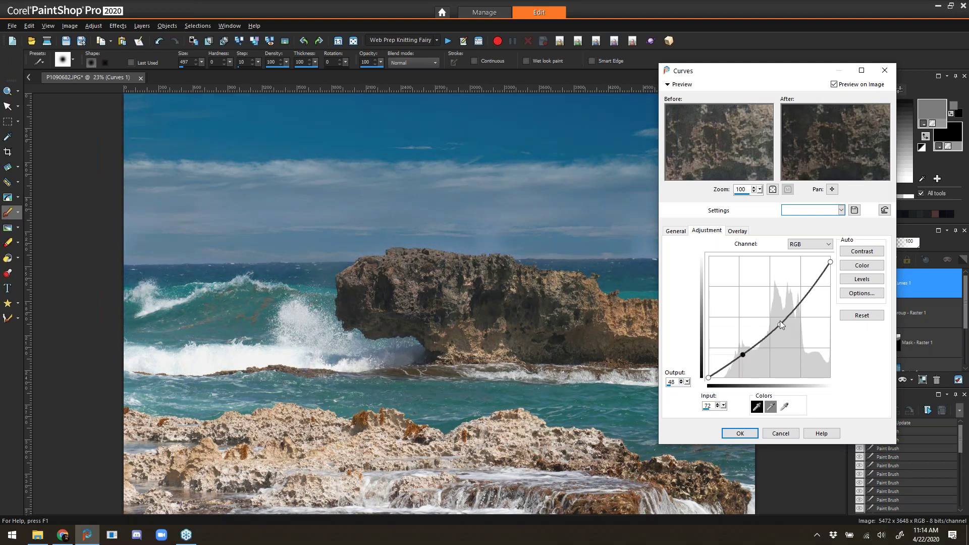
left_click(780, 320)
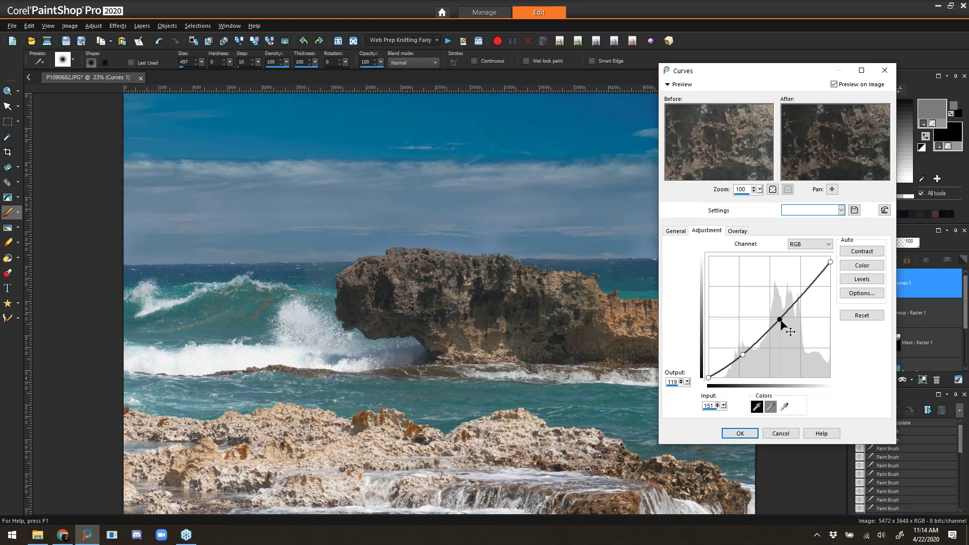
left_click_drag(782, 322, 784, 323)
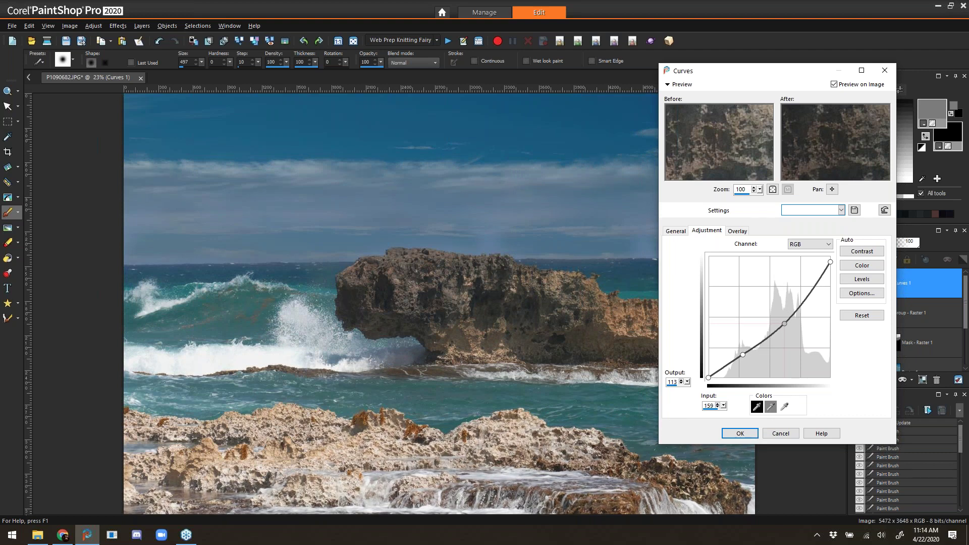
key("Return")
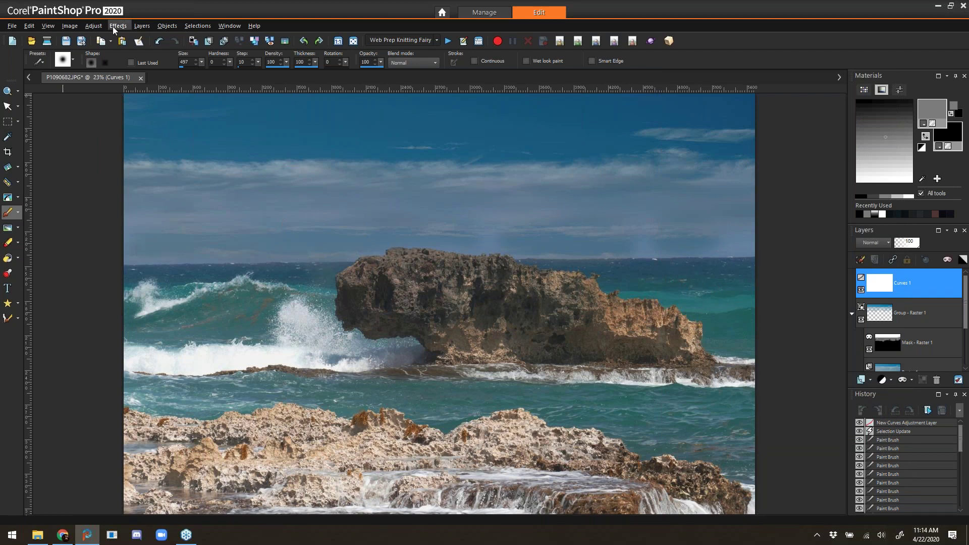
left_click(93, 26)
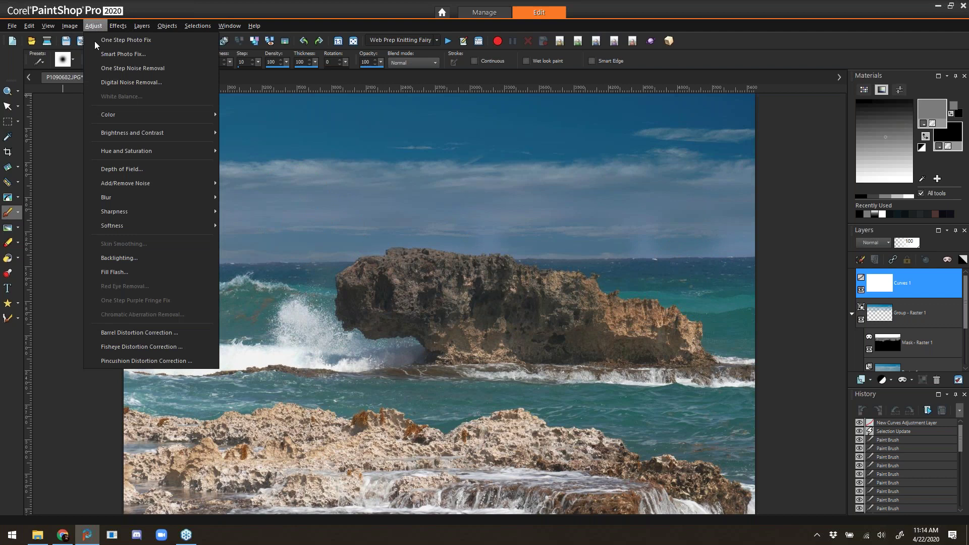
mouse_move(148, 133)
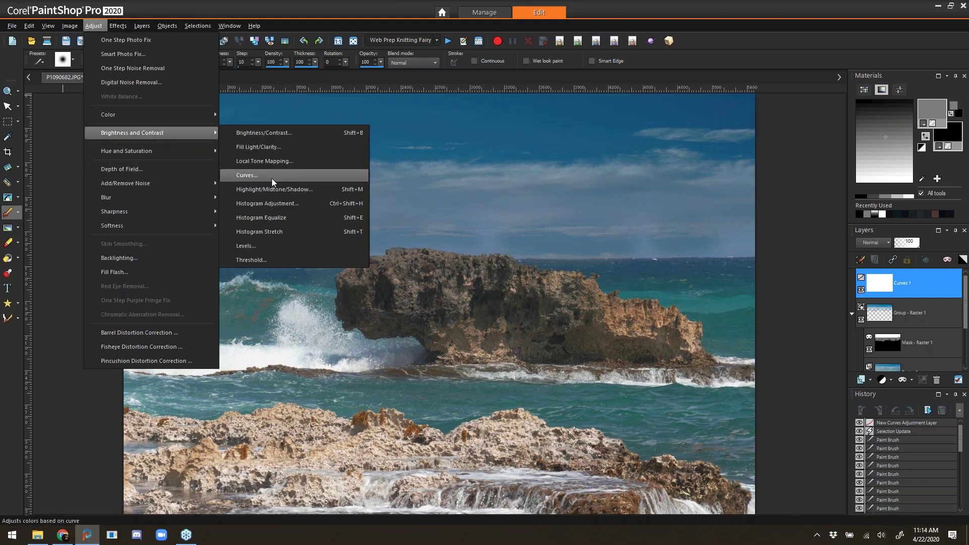
left_click(922, 284)
left_click(880, 284)
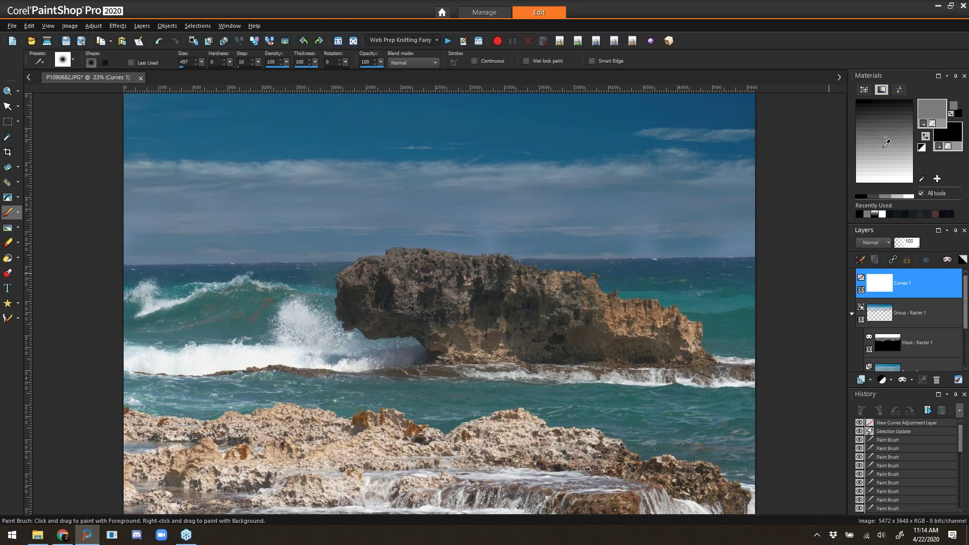
Paint black on the Curves layer's mask across the upper blue sky with a soft 283-pixel brush
left_click_drag(879, 133, 925, 197)
right_click(863, 116)
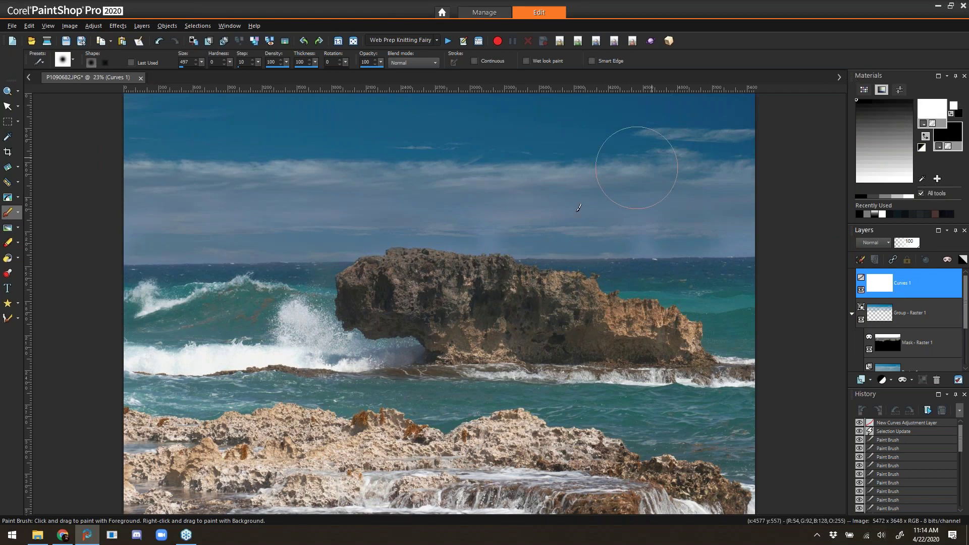
scroll(361, 259, "down", 5)
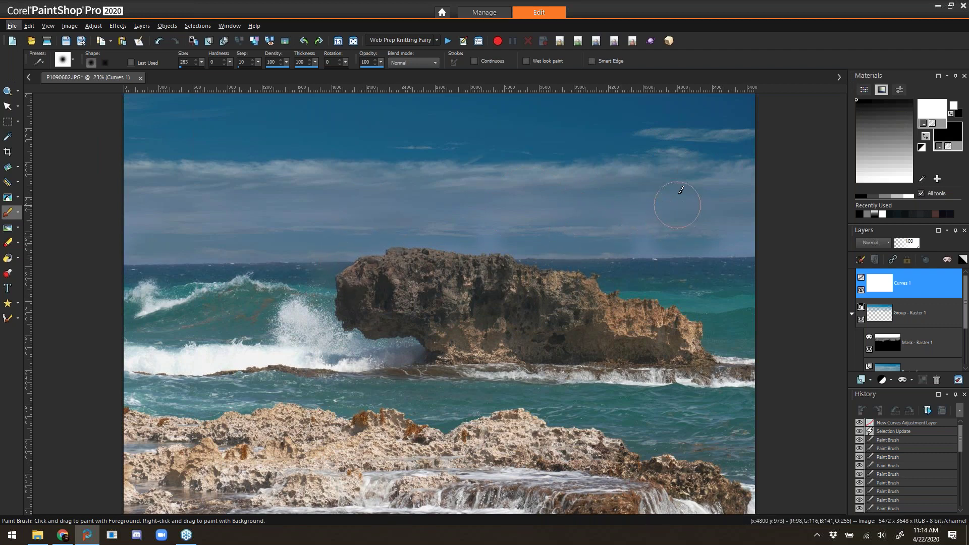
left_click(927, 137)
mouse_move(722, 124)
left_mouse_down()
mouse_move(584, 120)
mouse_move(772, 96)
mouse_move(520, 104)
mouse_move(171, 95)
mouse_move(108, 108)
mouse_move(130, 119)
mouse_move(246, 126)
mouse_move(147, 162)
mouse_move(212, 160)
left_mouse_up()
left_click_drag(273, 147, 333, 141)
mouse_move(394, 141)
left_mouse_down()
mouse_move(480, 134)
mouse_move(658, 163)
left_mouse_up()
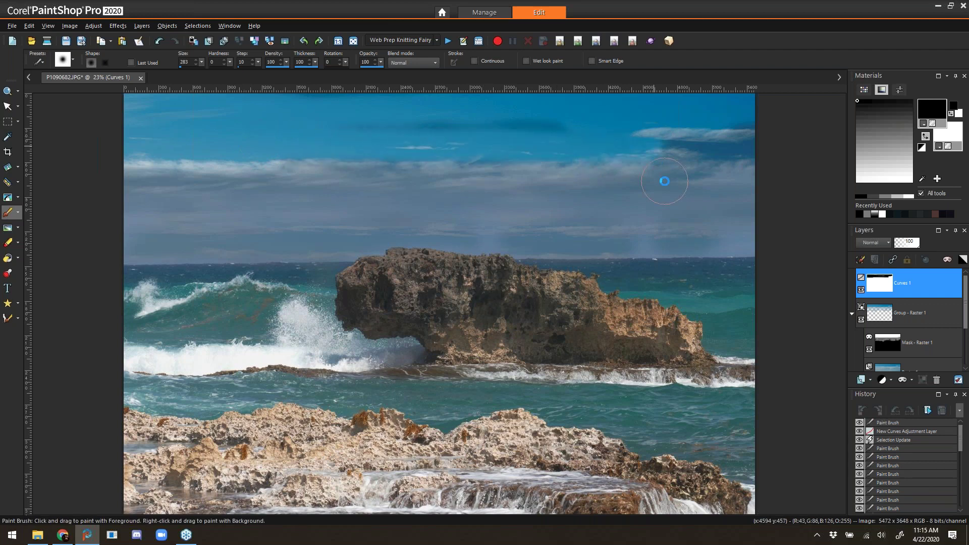
Enlarge the brush to 694 pixels and paint black on the Curves mask over the rest of the sky
left_click_drag(665, 181, 708, 167)
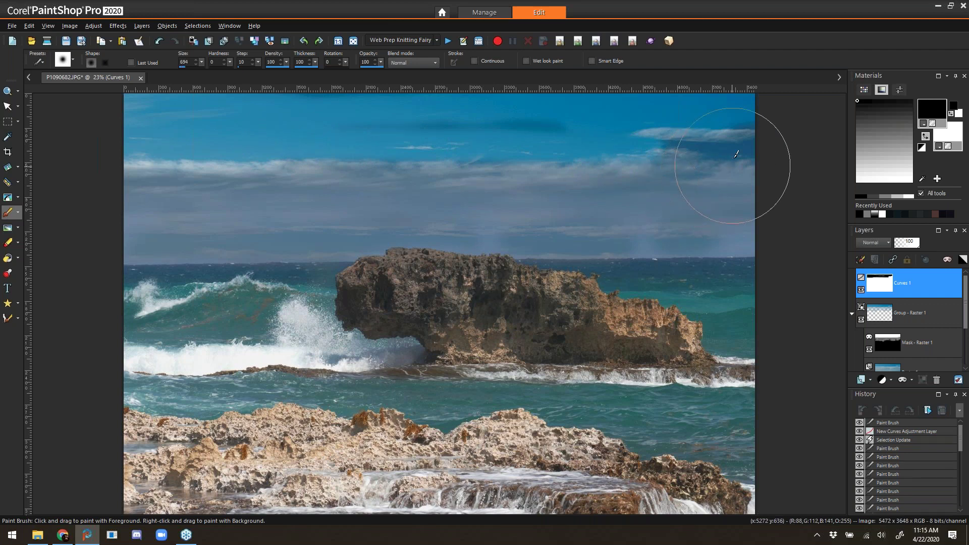
left_click(709, 166)
mouse_move(589, 146)
left_mouse_down()
mouse_move(372, 146)
mouse_move(181, 168)
mouse_move(154, 180)
mouse_move(136, 212)
mouse_move(278, 203)
left_mouse_up()
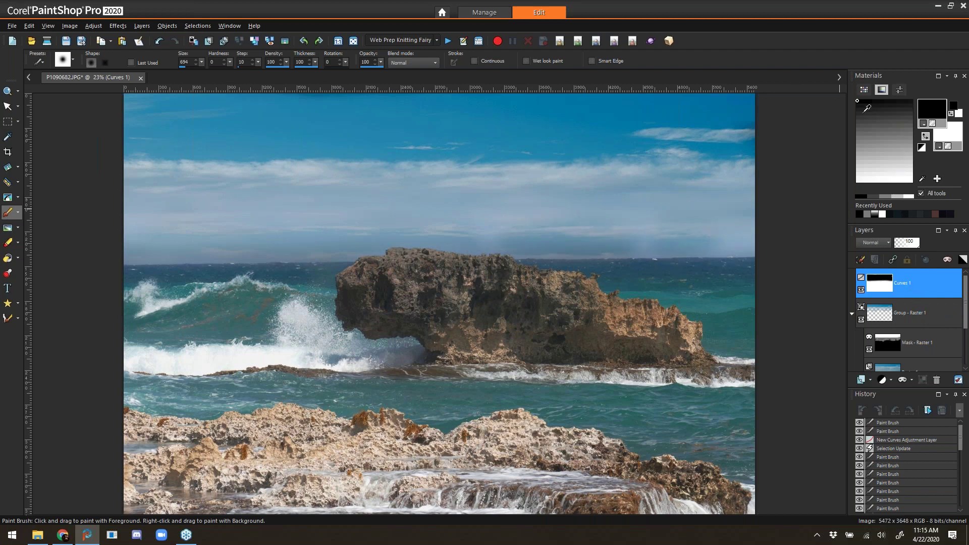
Paint white at 35% brush opacity on the Curves mask across the sky to bring back part of the darkening
left_click(926, 135)
left_click_drag(381, 62, 352, 74)
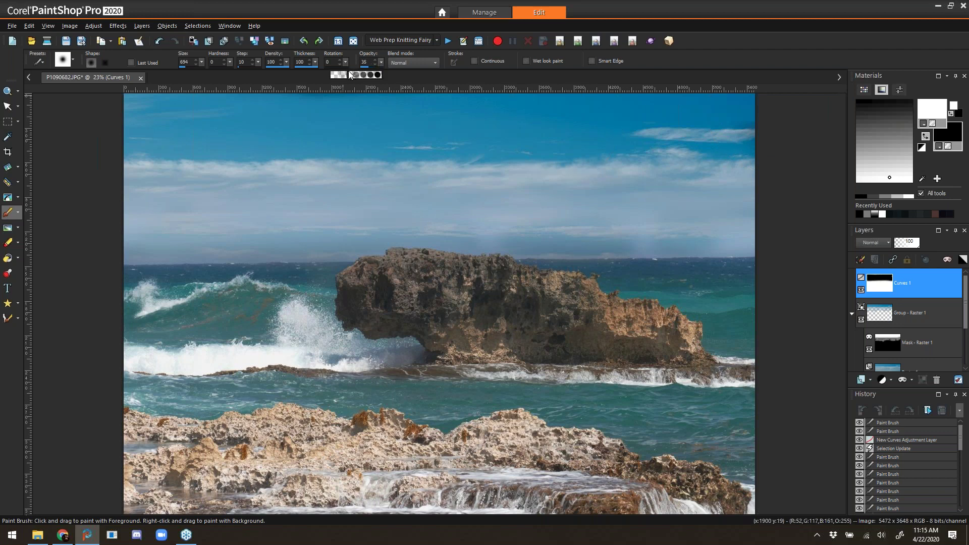
left_click_drag(194, 156, 164, 178)
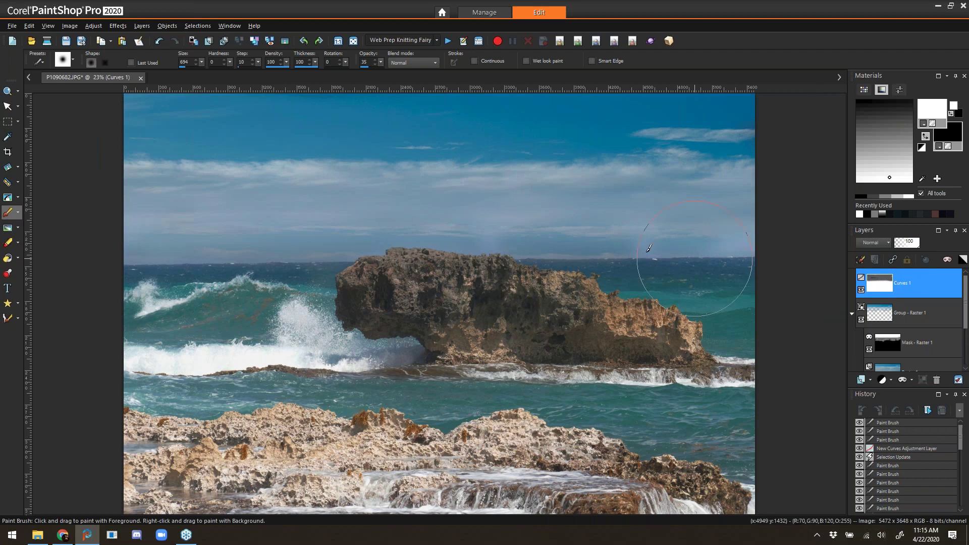
left_click_drag(137, 116, 752, 96)
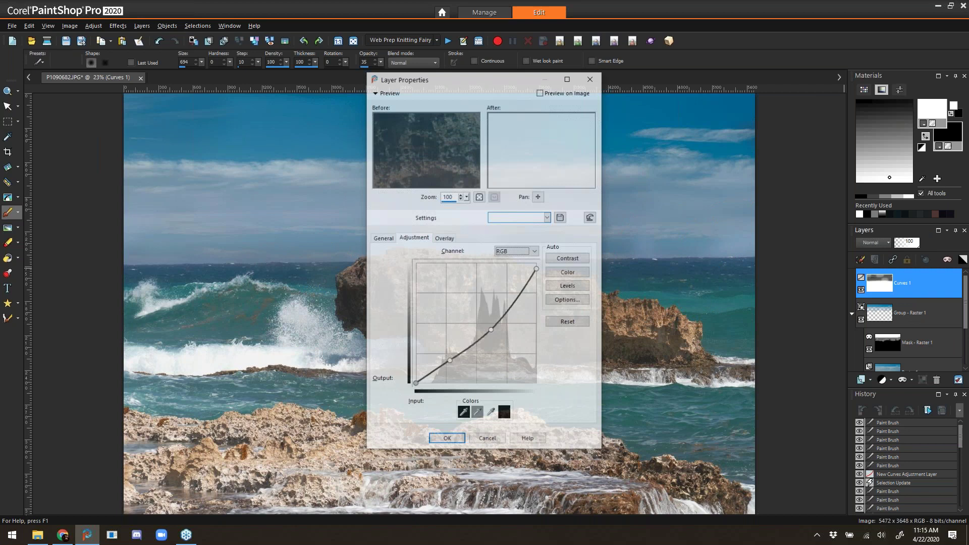
Raise the Curves layer's RGB points to input 162, output 121 and input 69, output 57, and apply the change
left_click_drag(492, 331, 493, 327)
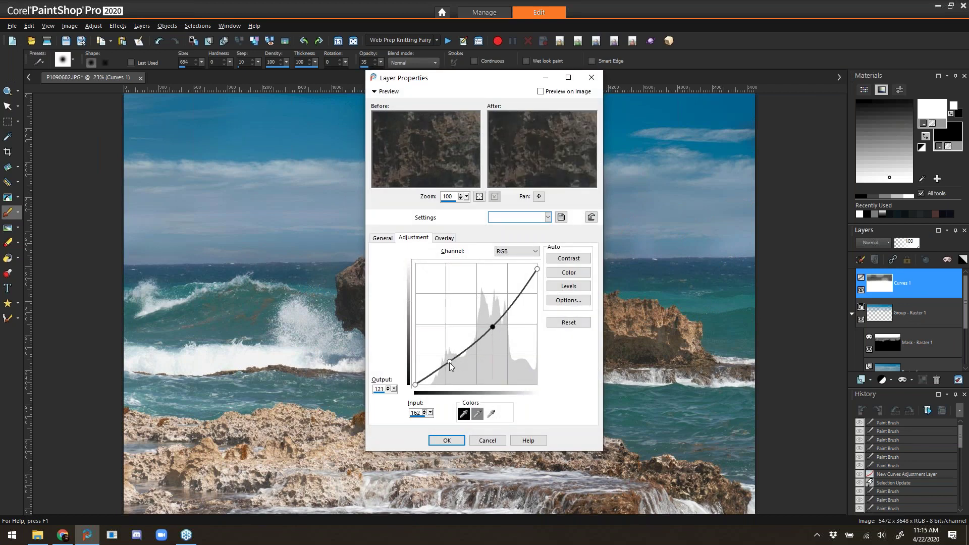
left_click_drag(449, 363, 449, 358)
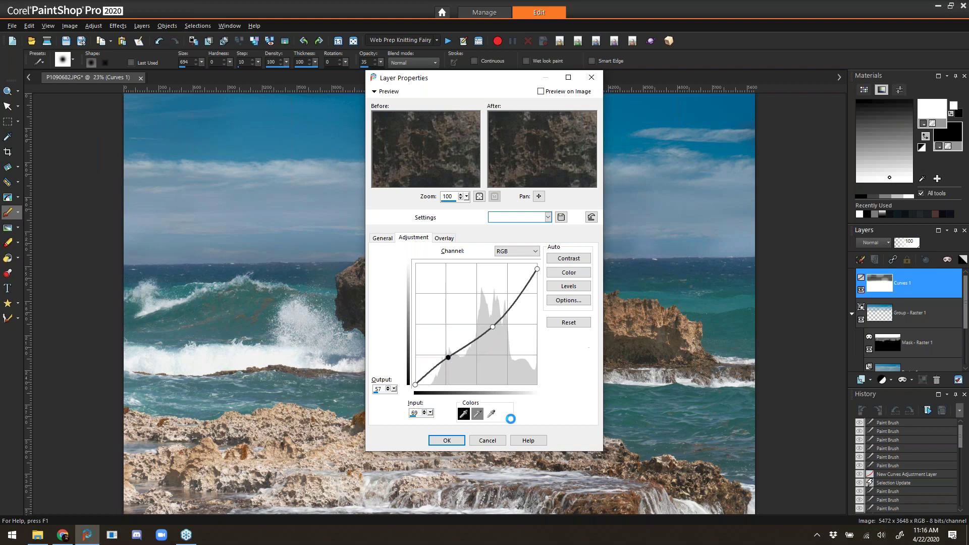
left_click(446, 440)
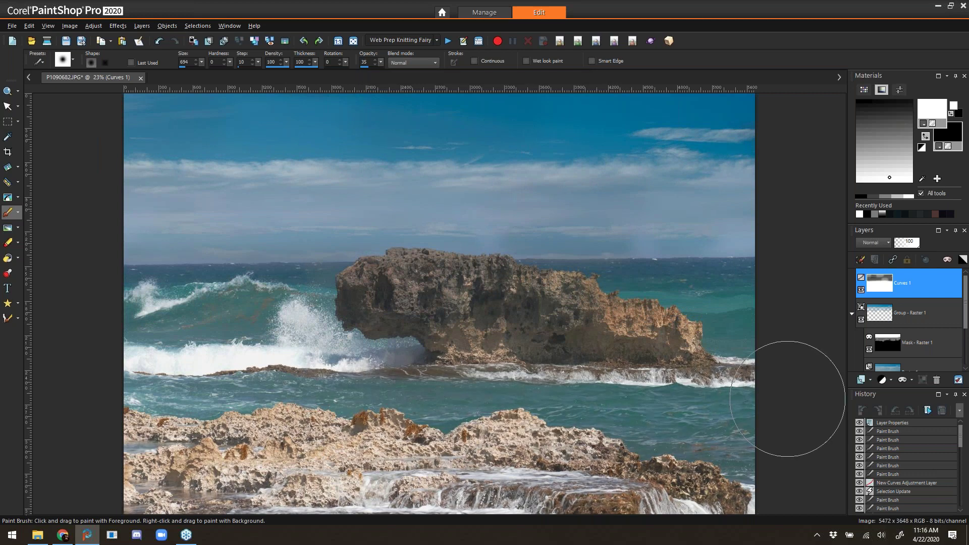
Paint white at 35% opacity with the 694-pixel brush on the sky's mask over the clouds above the horizon
left_click(906, 343)
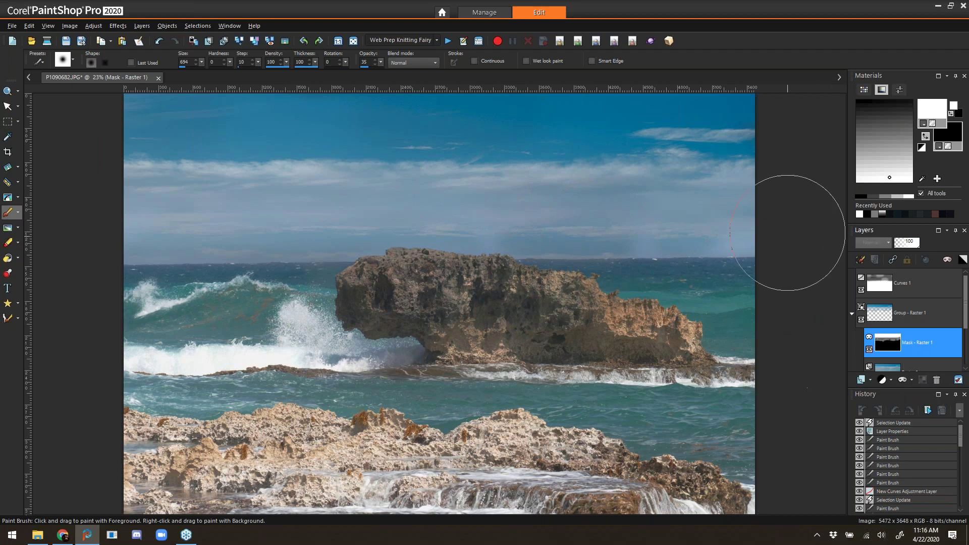
left_click(883, 137)
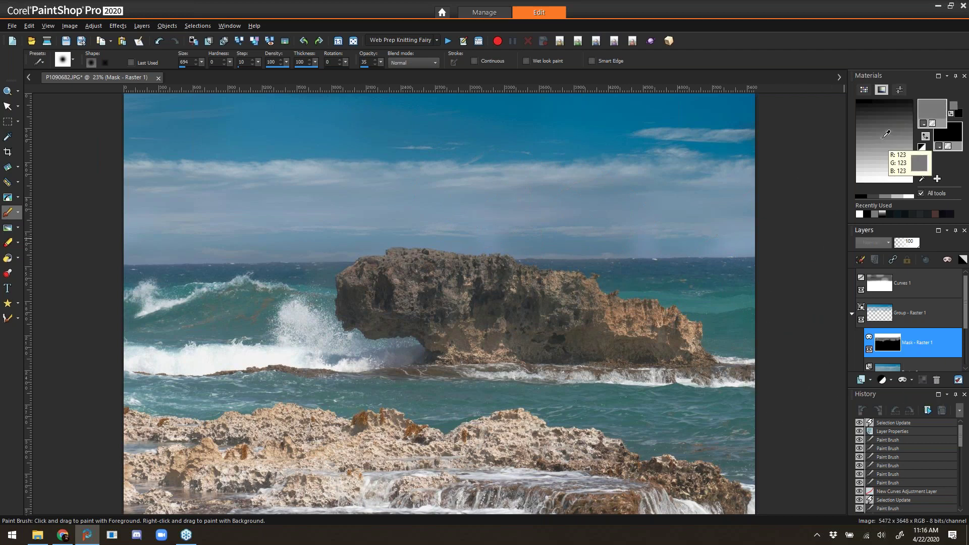
left_click(889, 179)
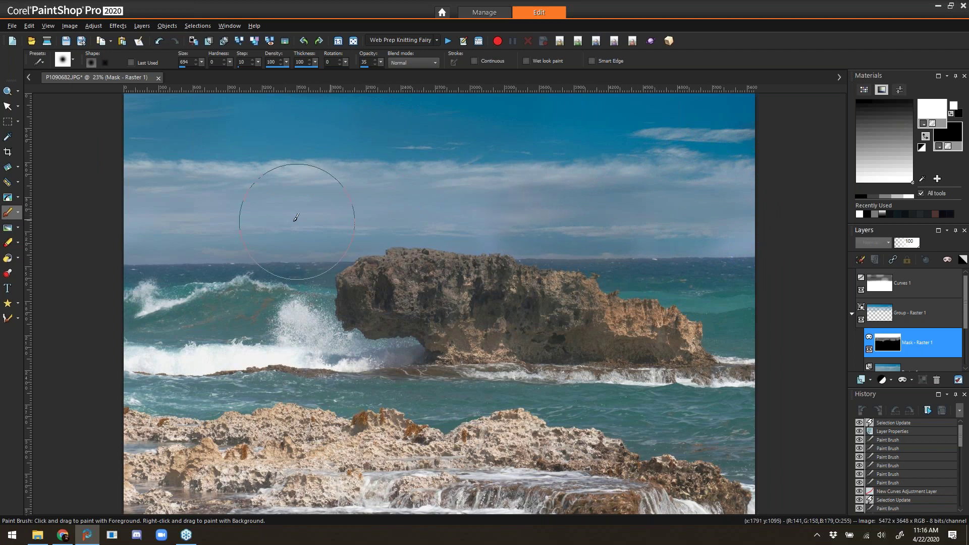
left_click(129, 207)
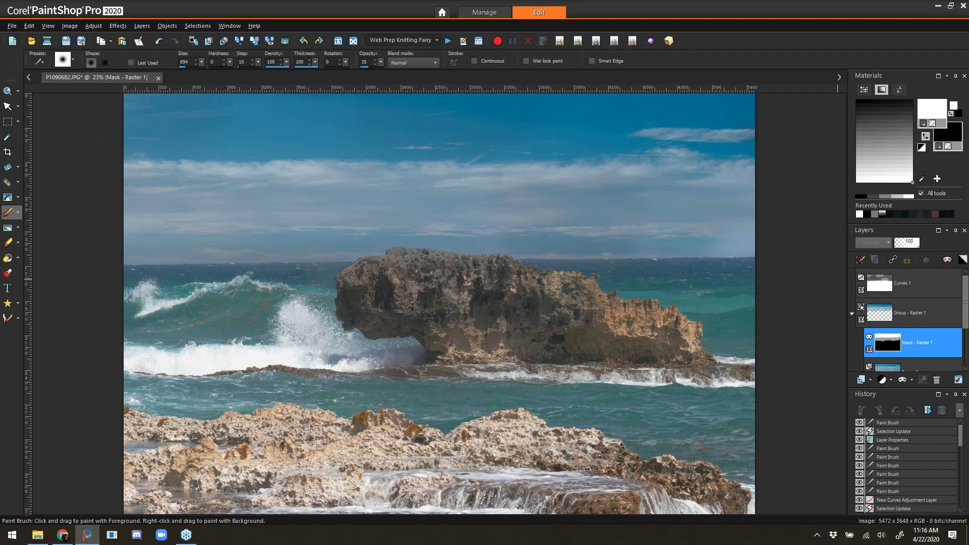
scroll(909, 318, "down", 1)
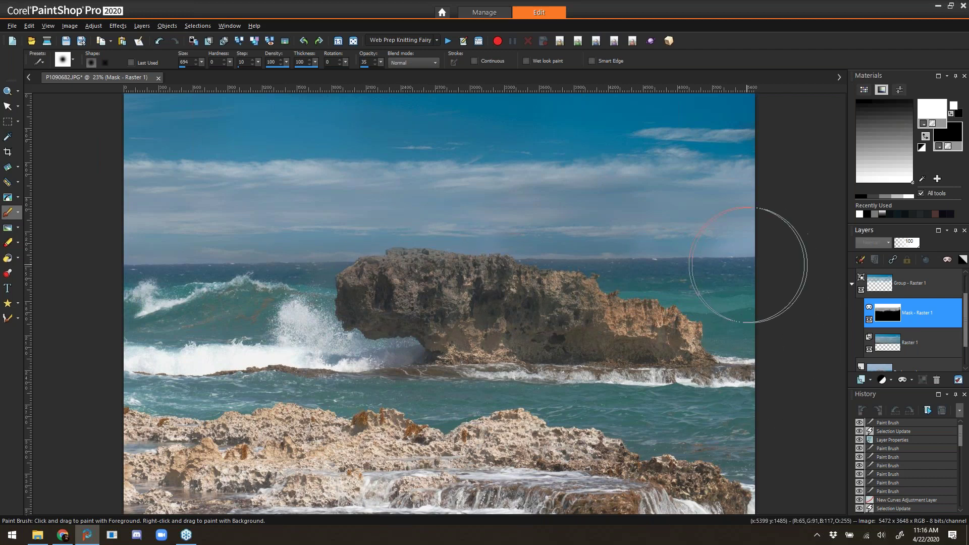
scroll(967, 309, "up", 1)
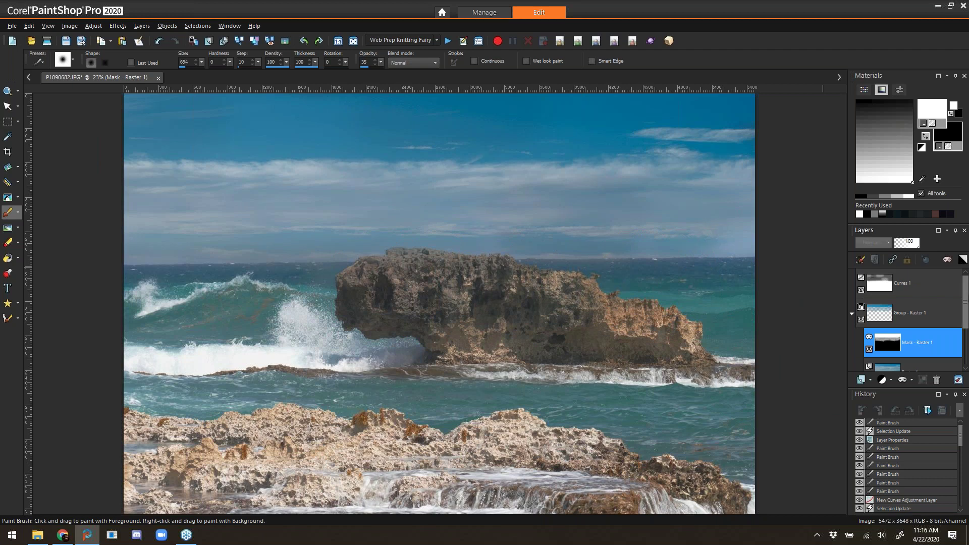
Hide and show the Curves layer and the sky group to compare the edit with the original coast photo
left_click(862, 290)
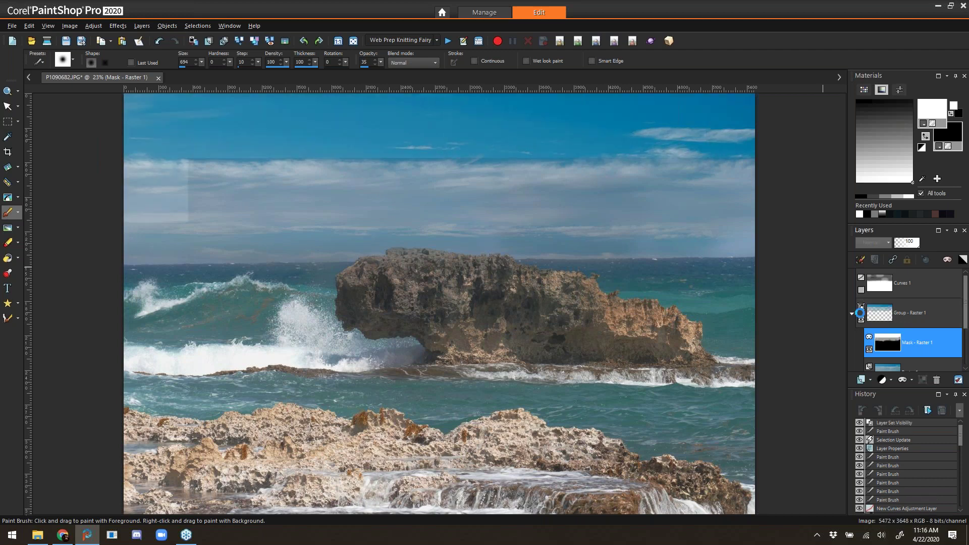
left_click(853, 315)
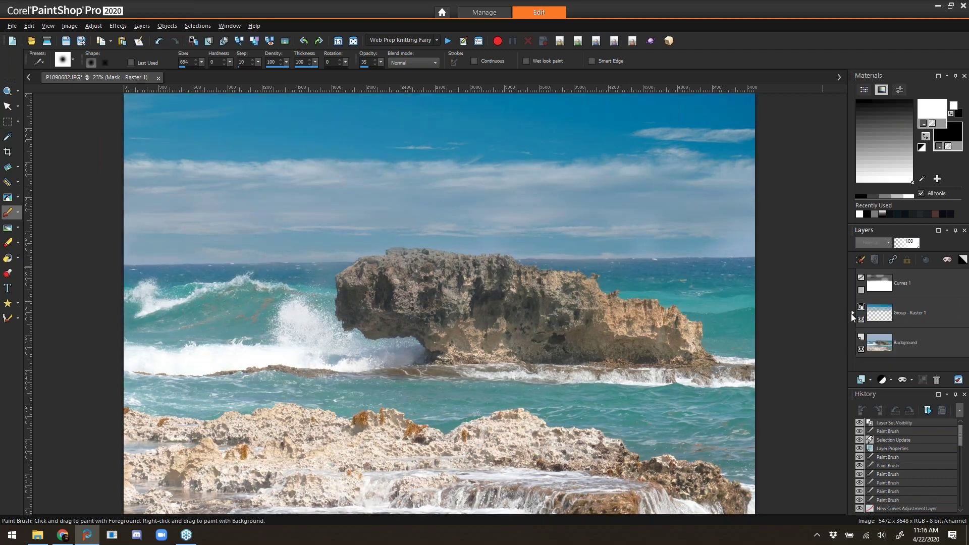
left_click(861, 319)
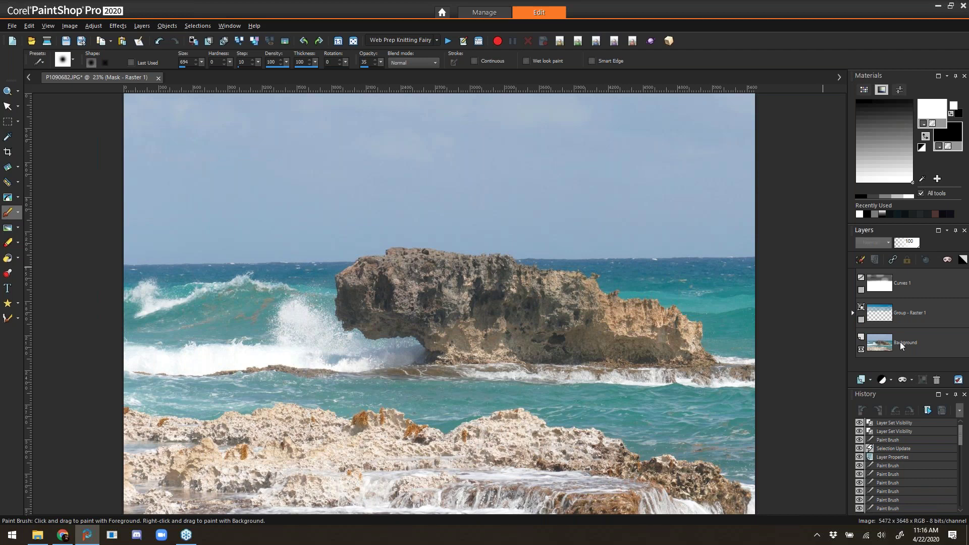
mouse_move(912, 355)
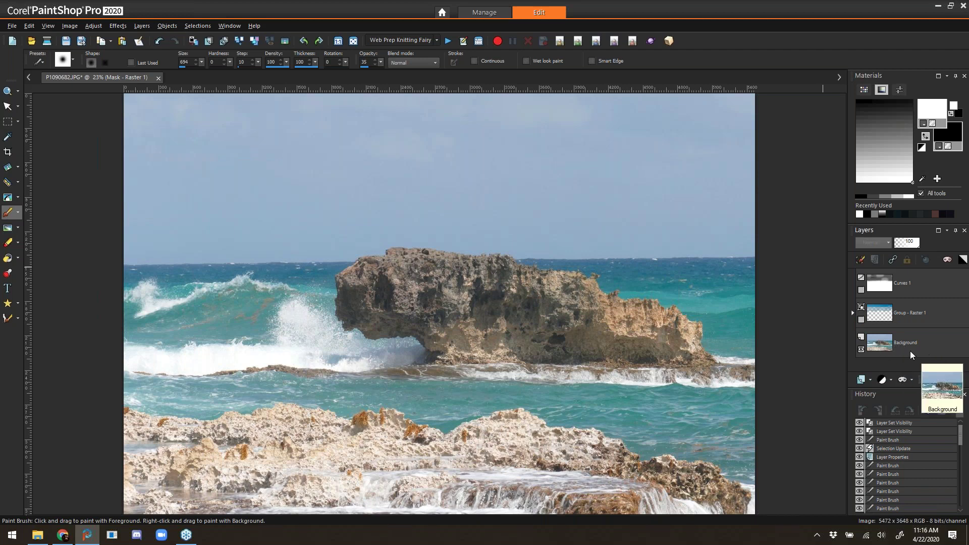
left_click(861, 319)
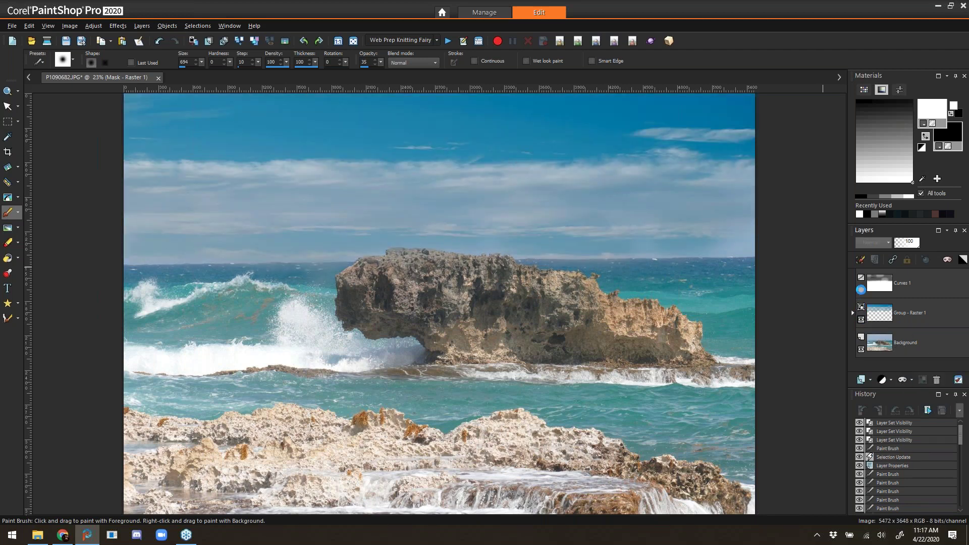
left_click(861, 290)
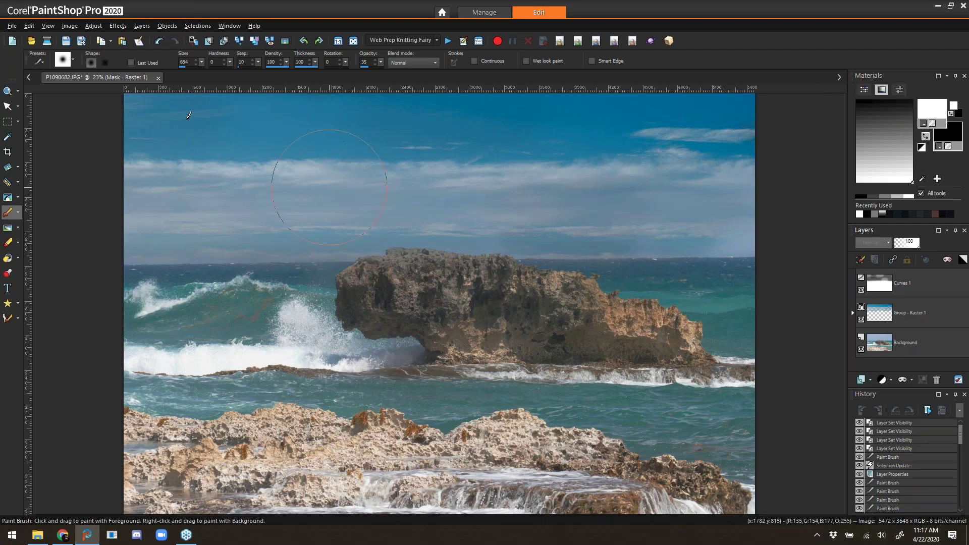
Close the coast photo and open the portrait IMG_2871.JPG for editing
left_click(158, 78)
left_click(487, 288)
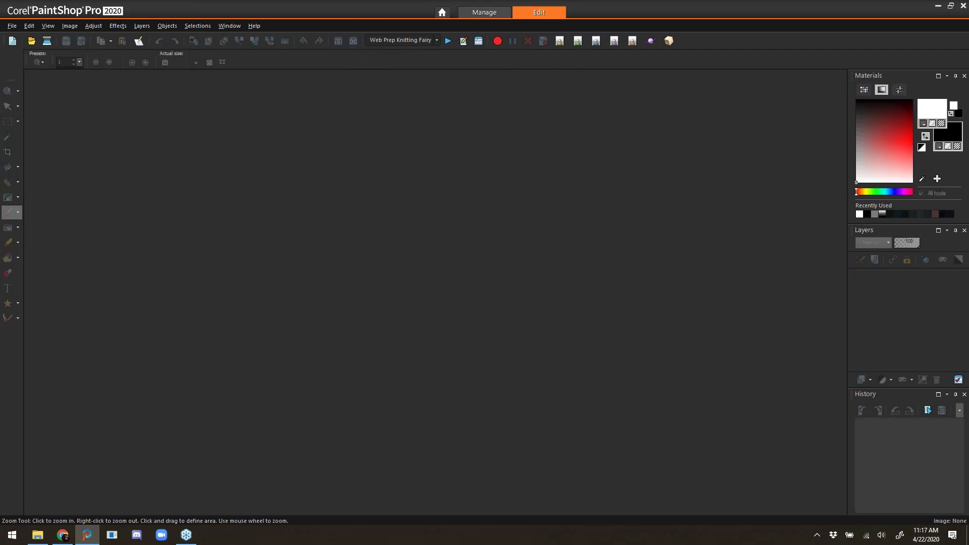
key("ctrl+F5")
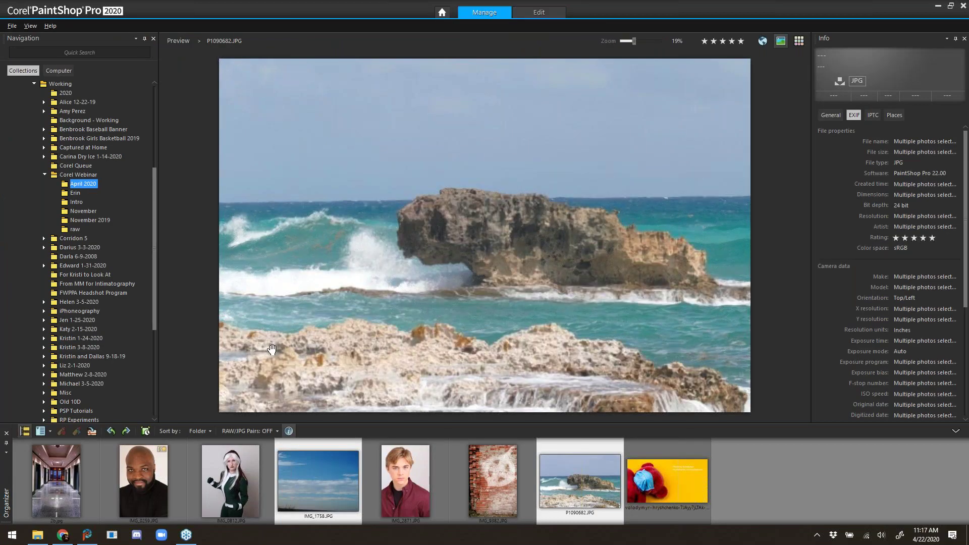
left_click(412, 461)
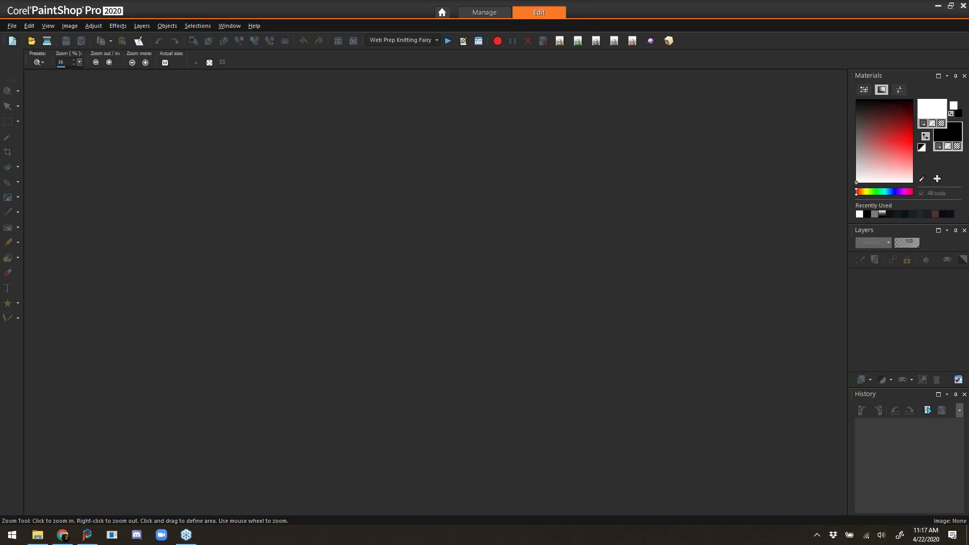
Select the light background around the young man with the Smart Selection Brush in Add mode at size 12
left_click(18, 122)
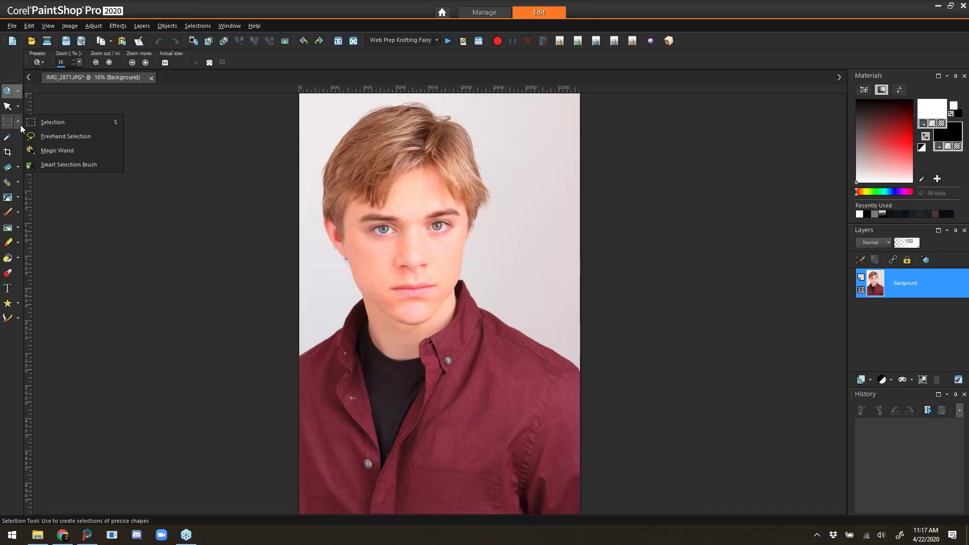
left_click(74, 165)
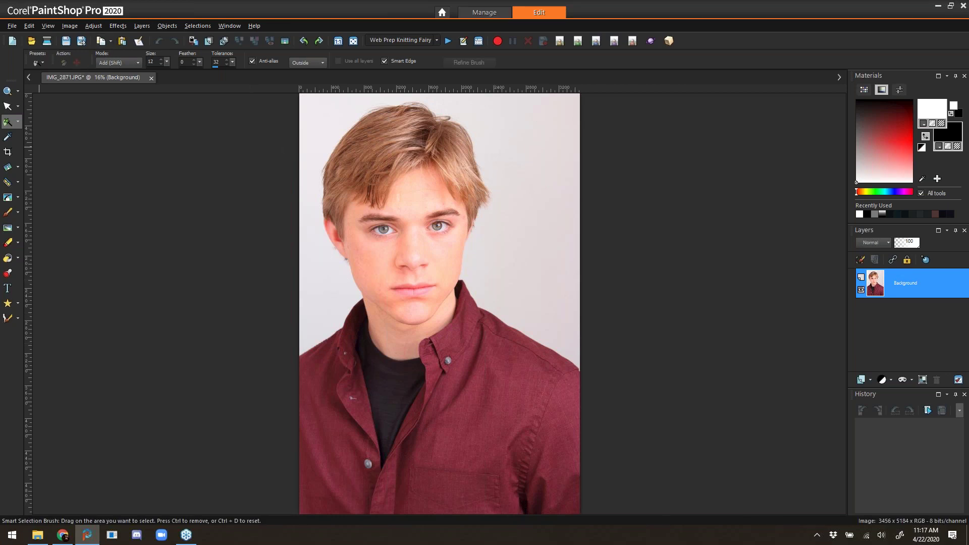
left_click(17, 122)
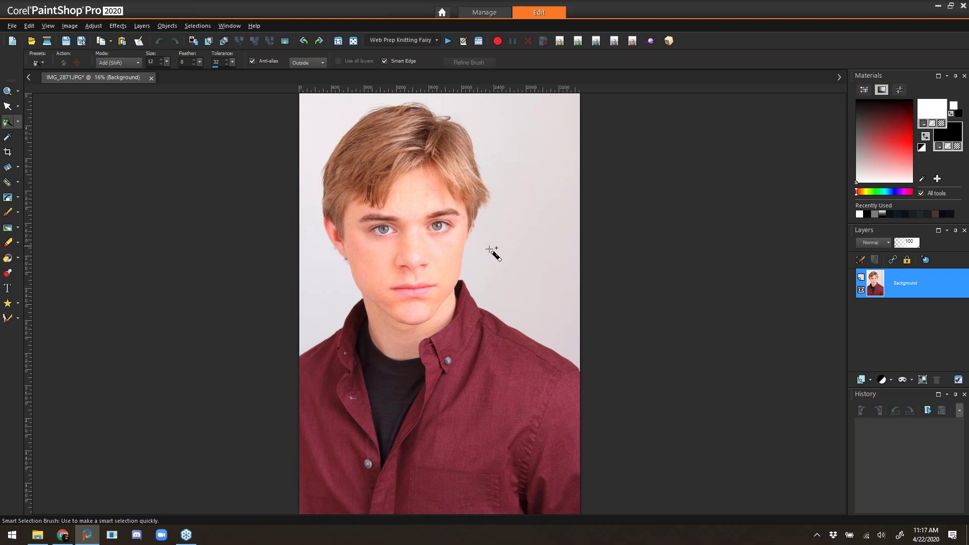
left_click_drag(483, 247, 503, 261)
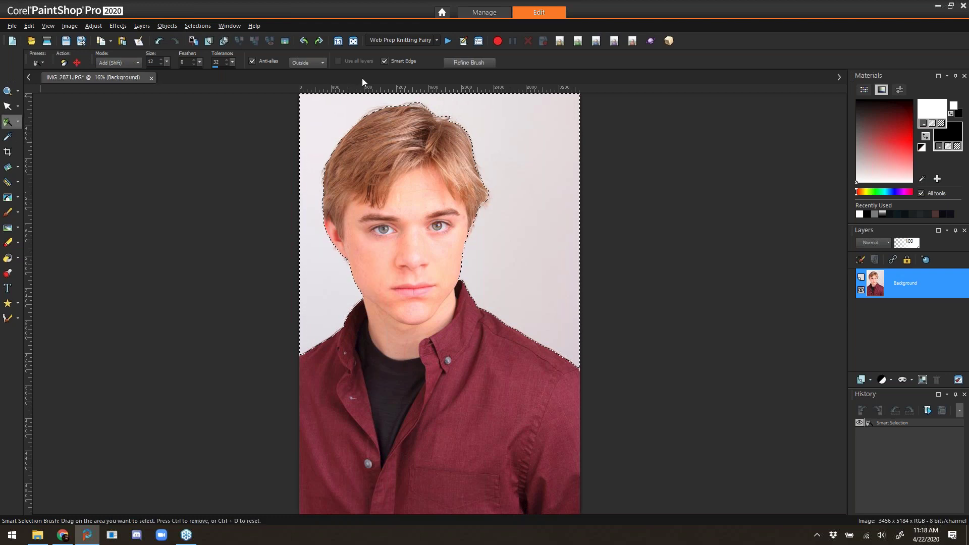
Refine the background selection with the Refine Brush, brushing the hair edge beside the ear, and output it as a Selection
left_click(461, 63)
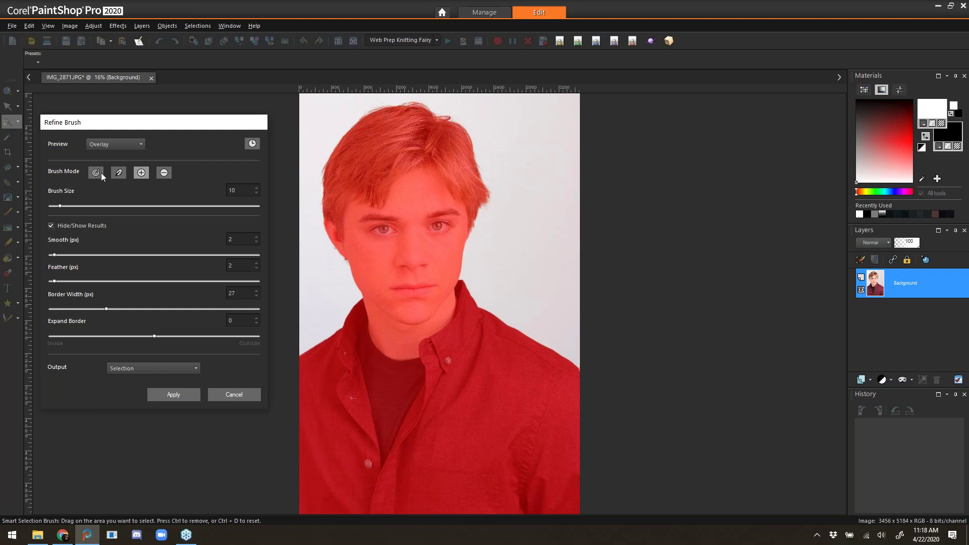
left_click_drag(474, 217, 468, 225)
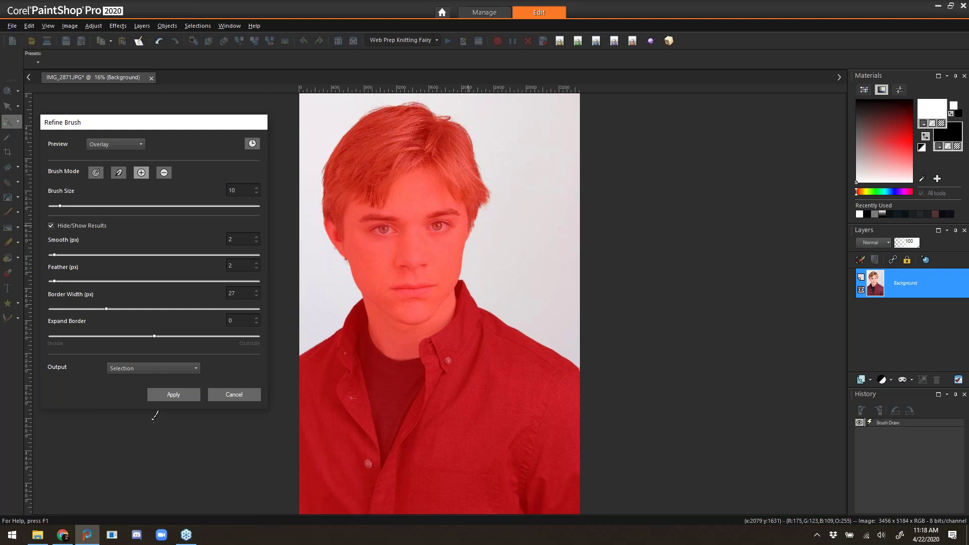
left_click(174, 395)
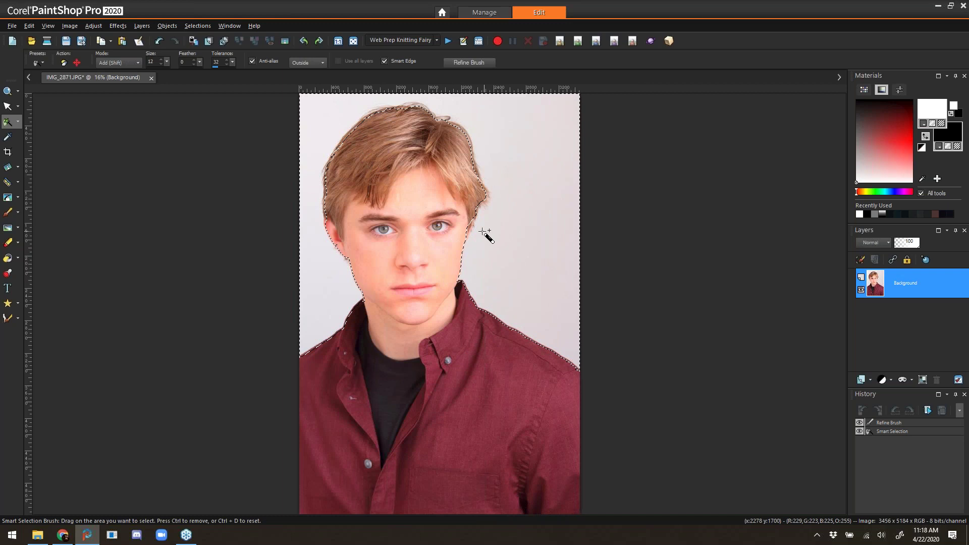
Duplicate the Background layer and hide the original below it
left_click(225, 42)
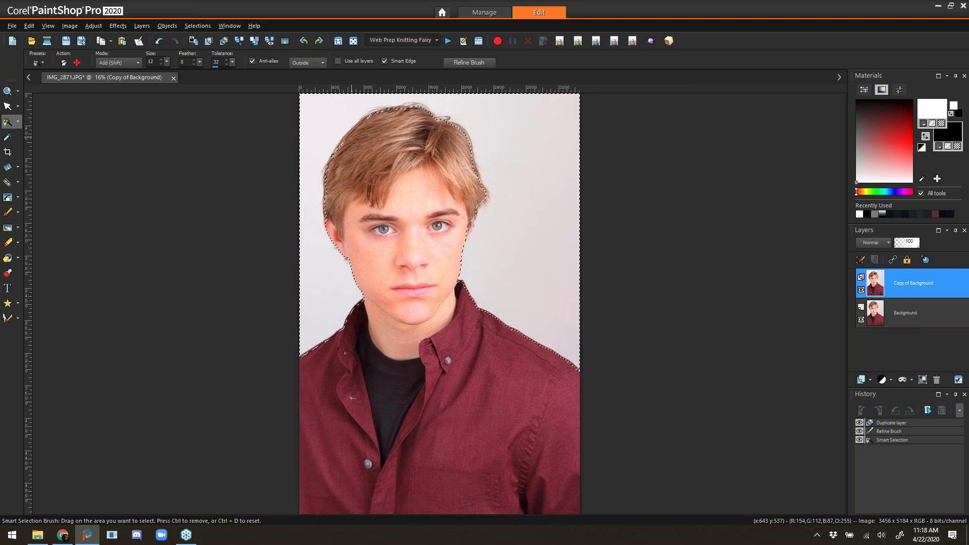
left_click(861, 319)
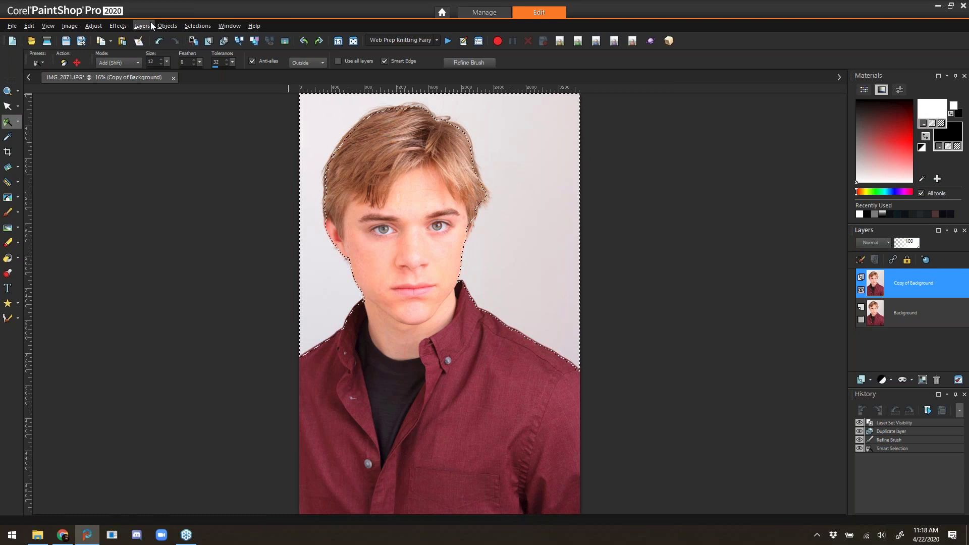
Add a Hide Selection mask to the duplicated layer and clear the selection
left_click(148, 25)
mouse_move(170, 79)
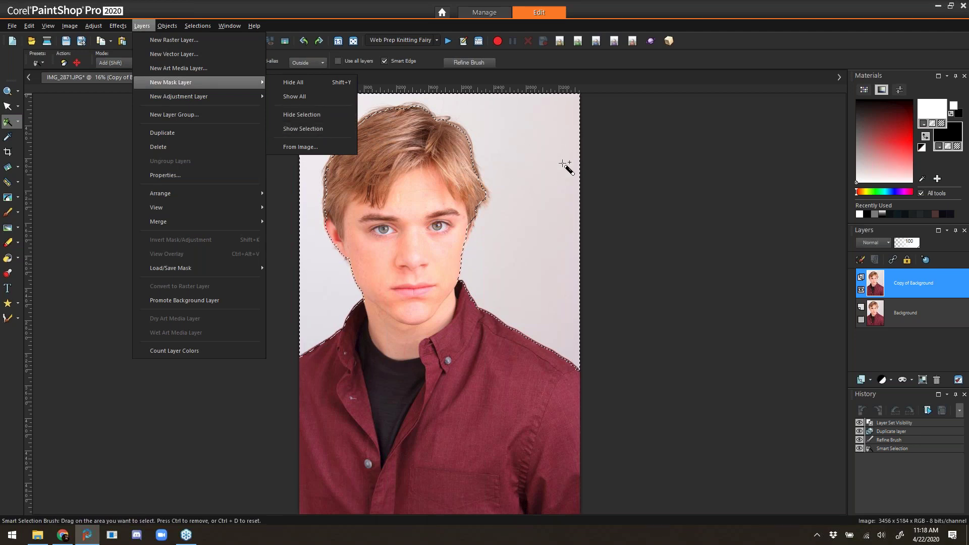
left_click(307, 115)
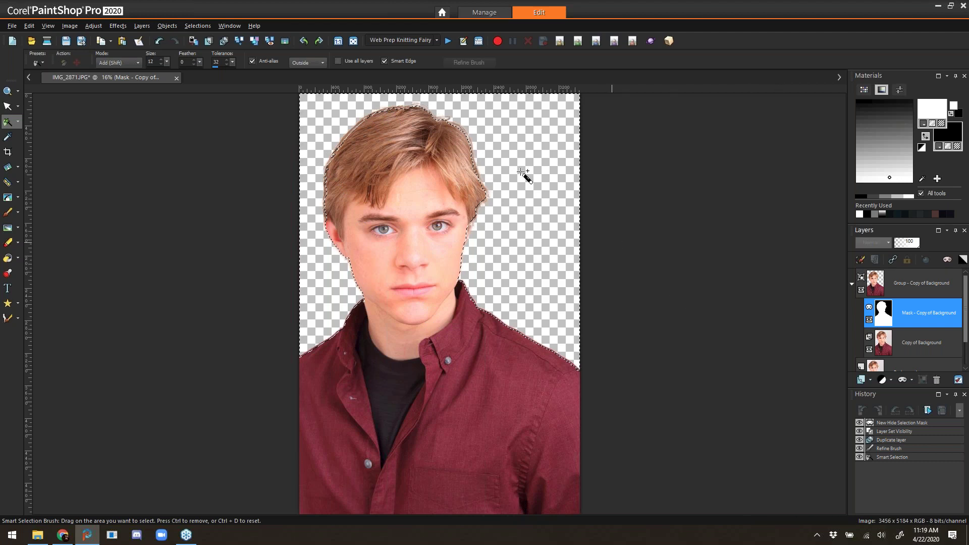
left_click(7, 91)
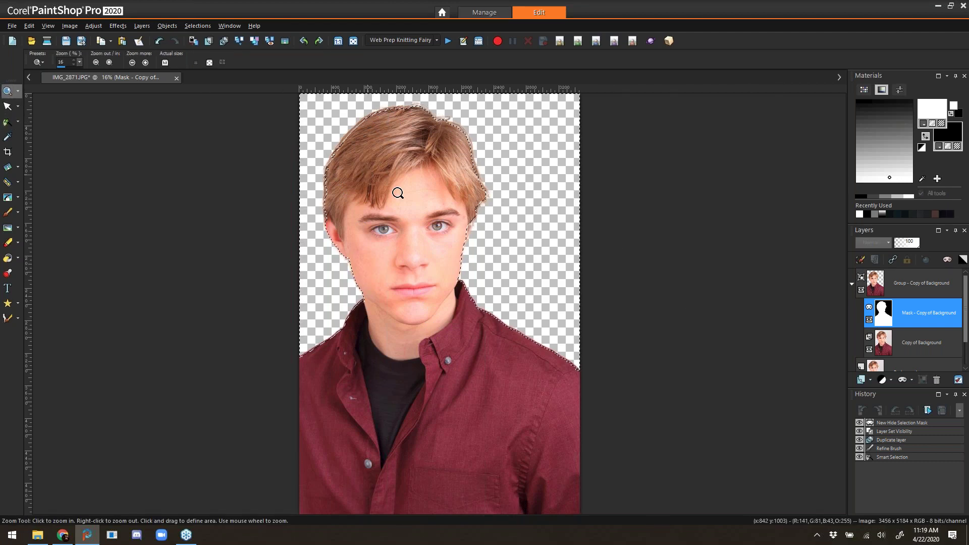
left_click(7, 121)
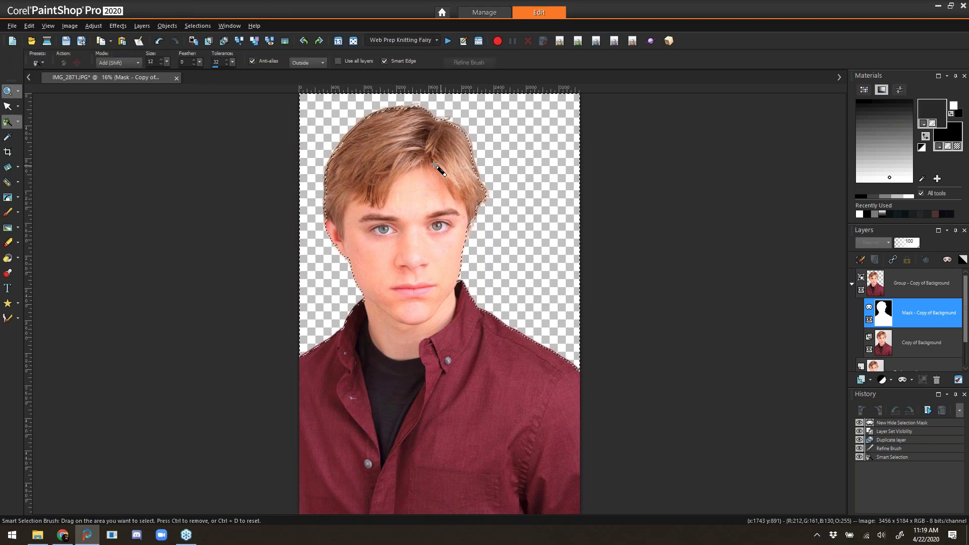
key("ctrl+d")
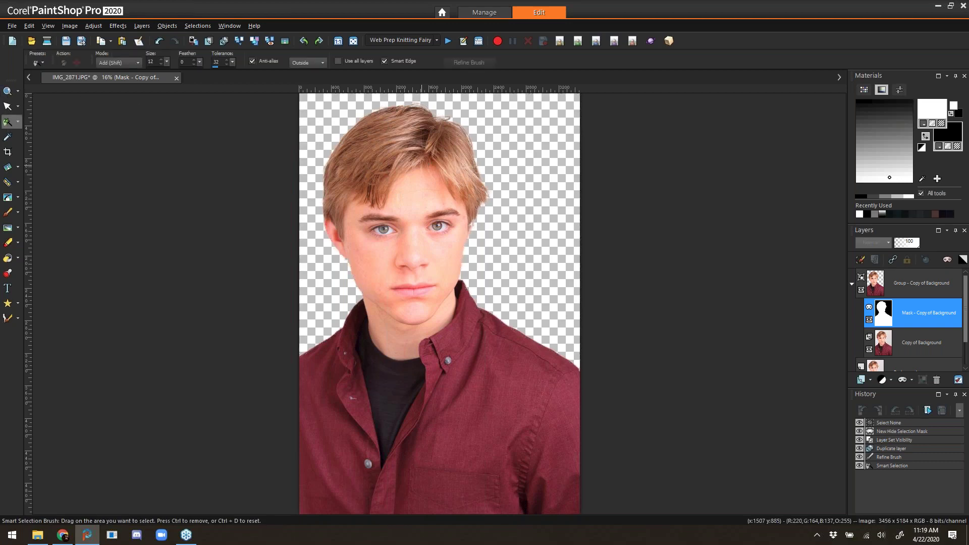
Add a normal raster layer at 100% opacity directly above the Background layer and flood fill it with black
left_click(8, 91)
left_click(368, 155)
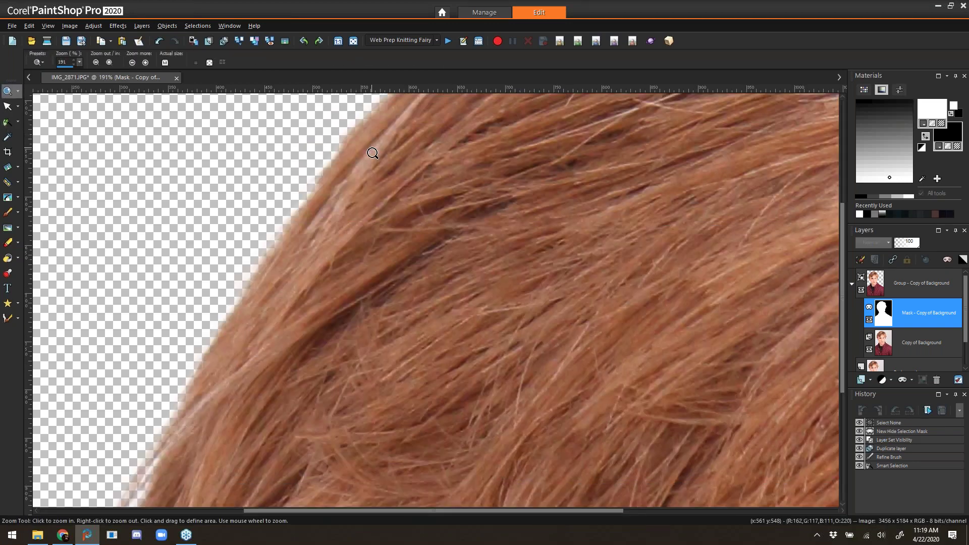
scroll(368, 201, "down", 1)
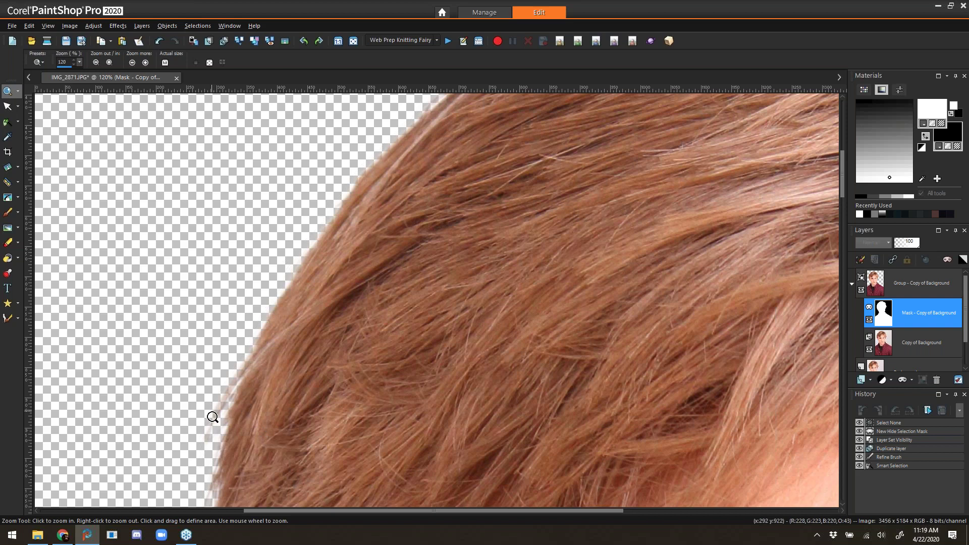
left_click(873, 366)
left_click(861, 381)
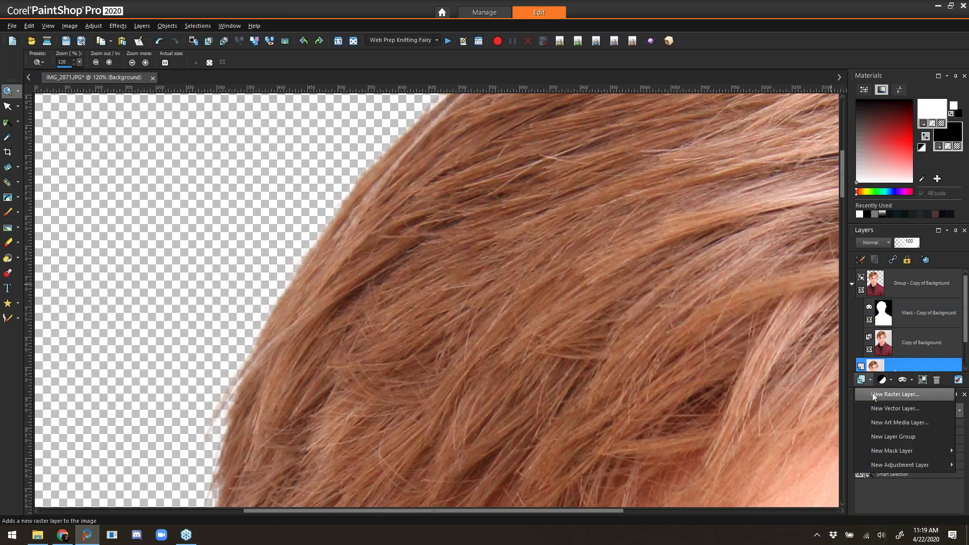
left_click(872, 396)
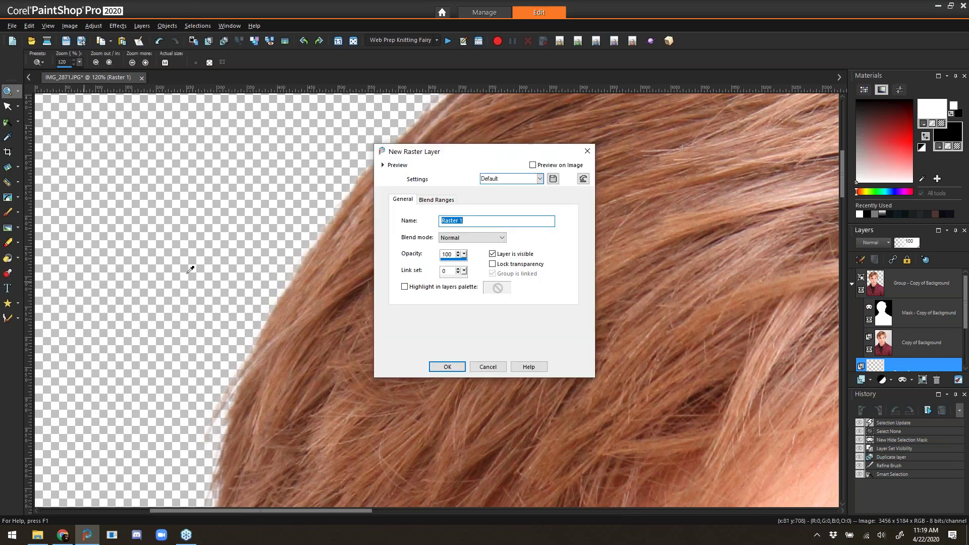
left_click(447, 366)
left_click(8, 258)
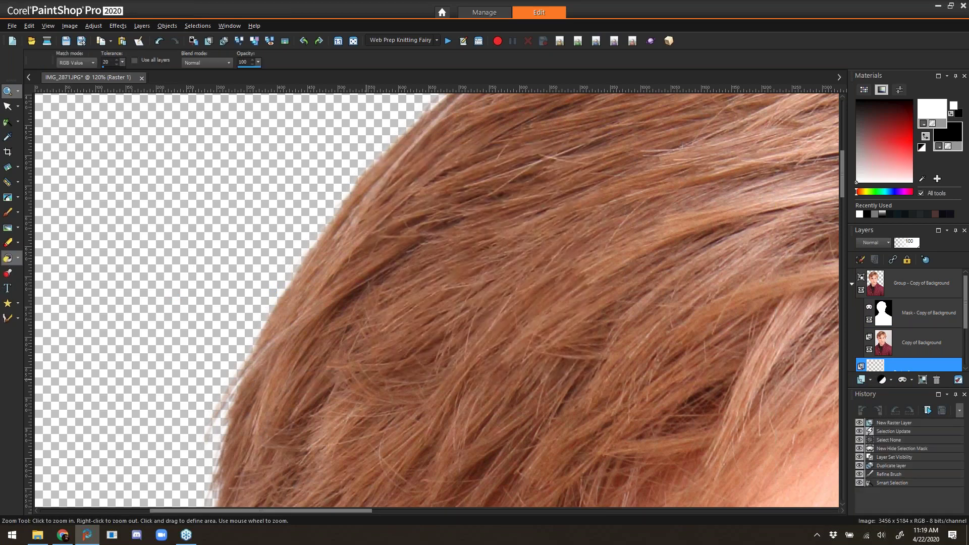
left_click(328, 184)
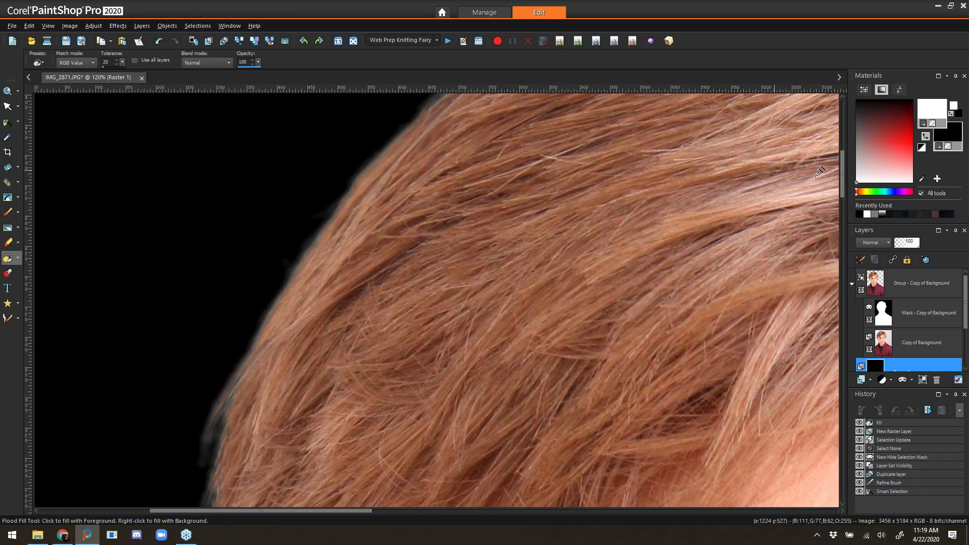
Examine the cutout's edges along the jaw and the top of the hair against the black fill
left_click_drag(843, 180, 840, 283)
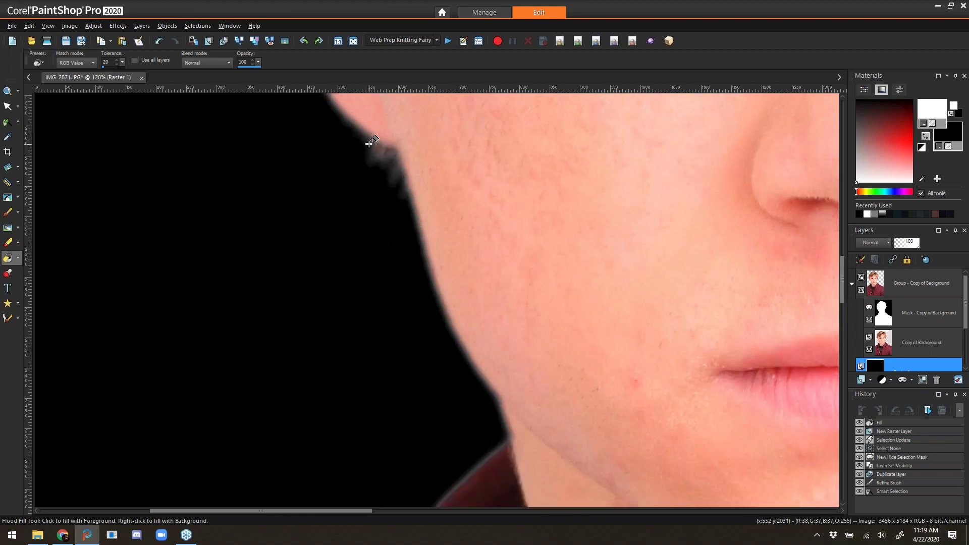
left_click(353, 41)
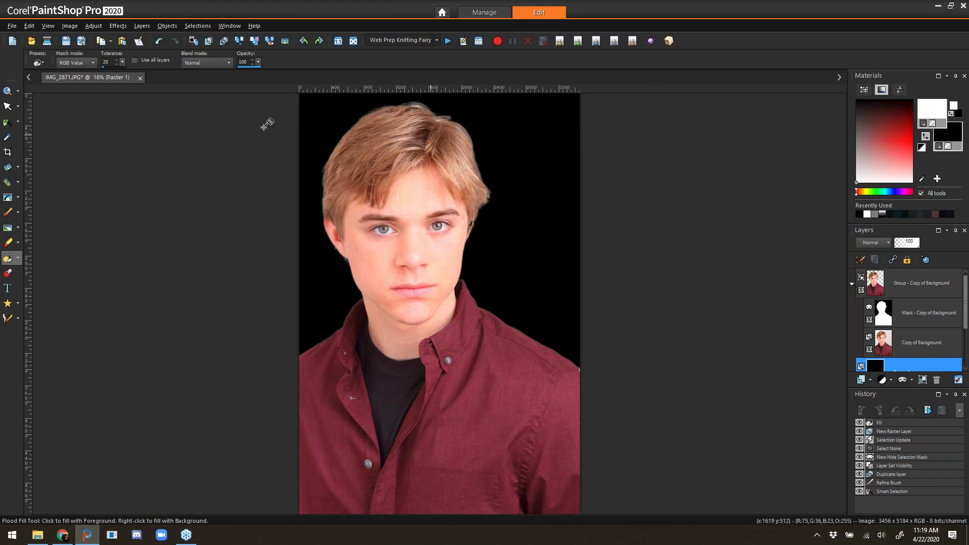
left_click(8, 91)
left_click_drag(470, 146, 392, 132)
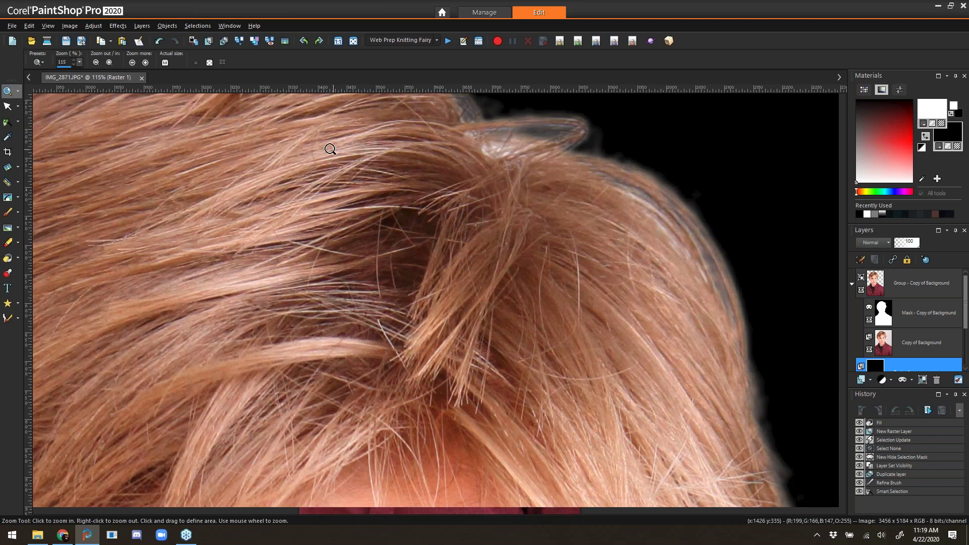
left_click(353, 41)
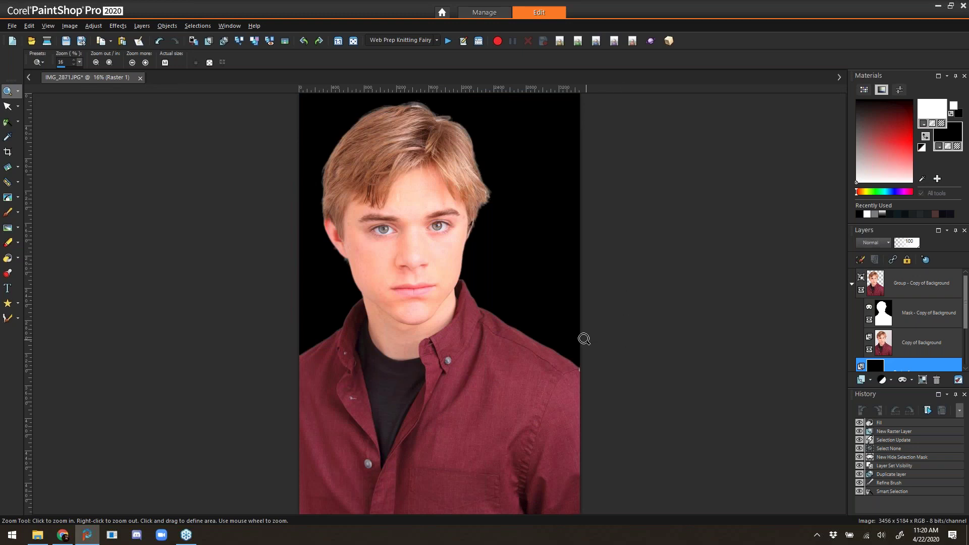
Paint black on the mask with a size 32 brush at 100% opacity over the leftover light background at the shirt's shoulder
left_click_drag(567, 352, 689, 414)
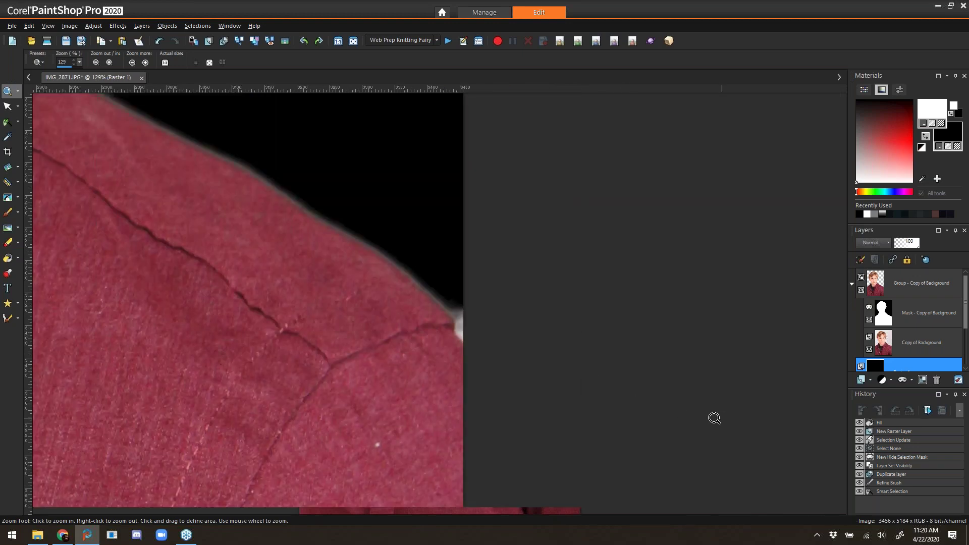
left_click(7, 213)
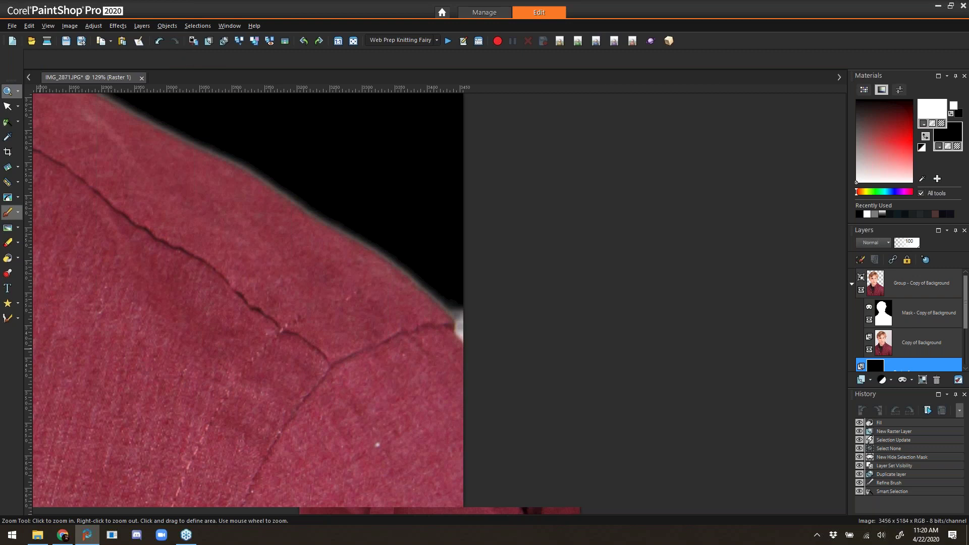
left_click(920, 310)
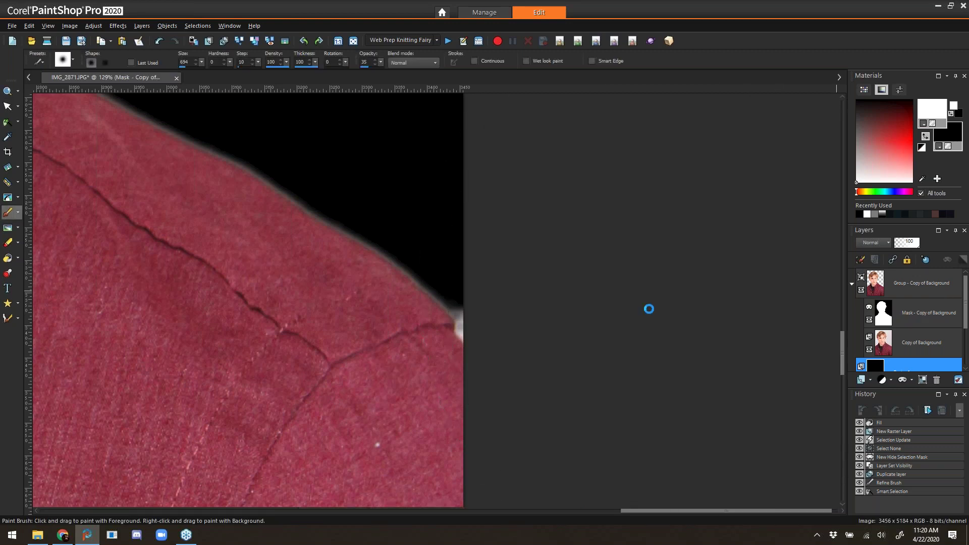
mouse_move(427, 307)
left_mouse_down()
mouse_move(387, 142)
mouse_move(322, 2)
left_mouse_up()
left_click_drag(427, 306, 370, 278)
left_click(381, 63)
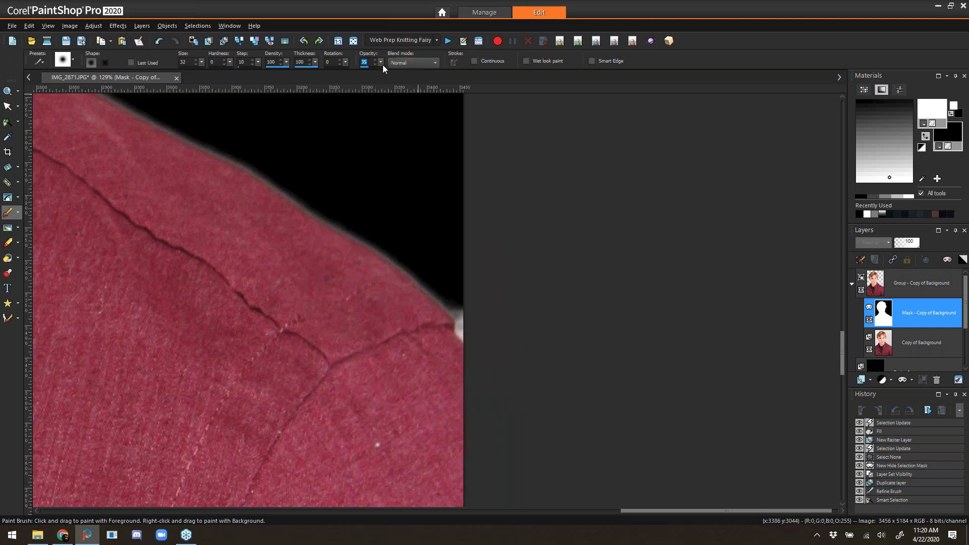
type("100")
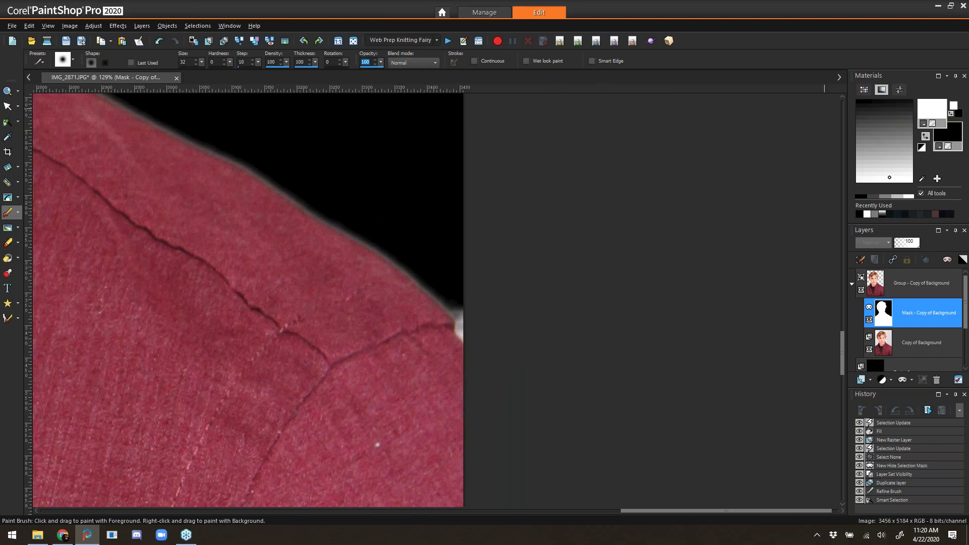
left_click(924, 136)
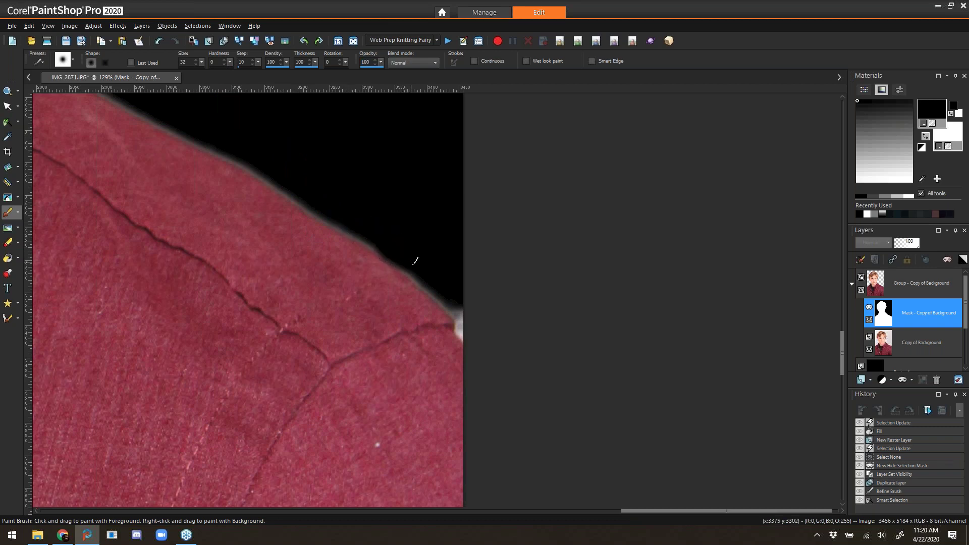
mouse_move(452, 303)
left_mouse_down()
mouse_move(462, 328)
mouse_move(470, 322)
left_mouse_up()
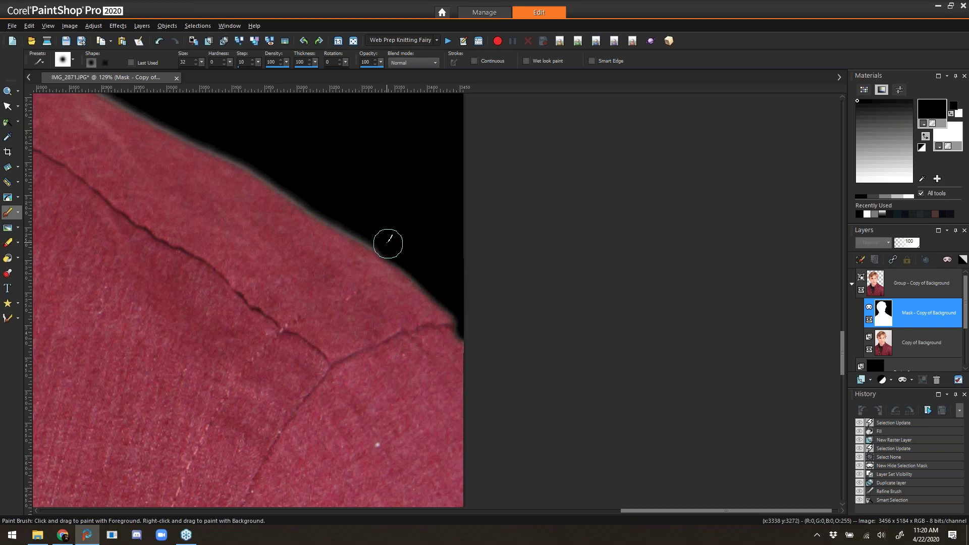
left_click_drag(308, 195, 253, 139)
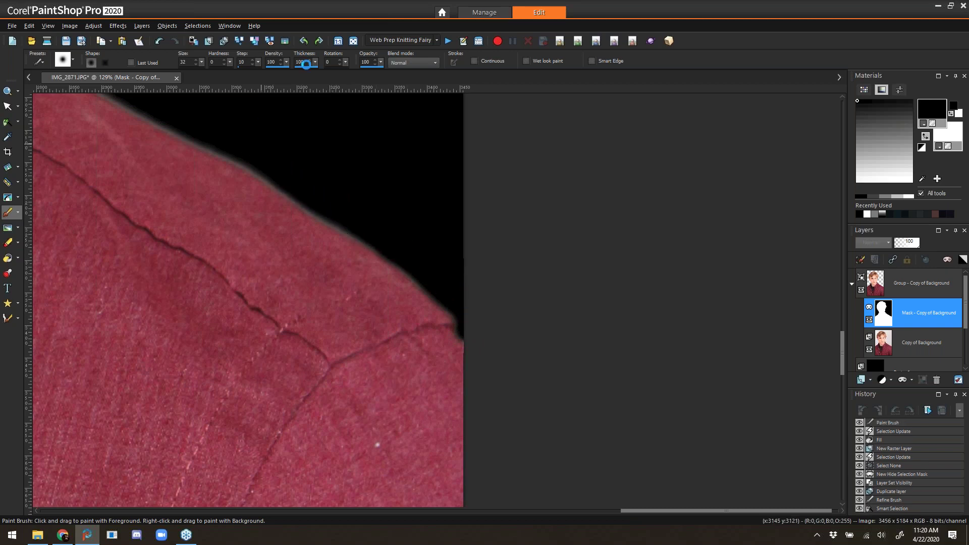
Fit the whole portrait in view and delete the black raster layer
left_click(354, 41)
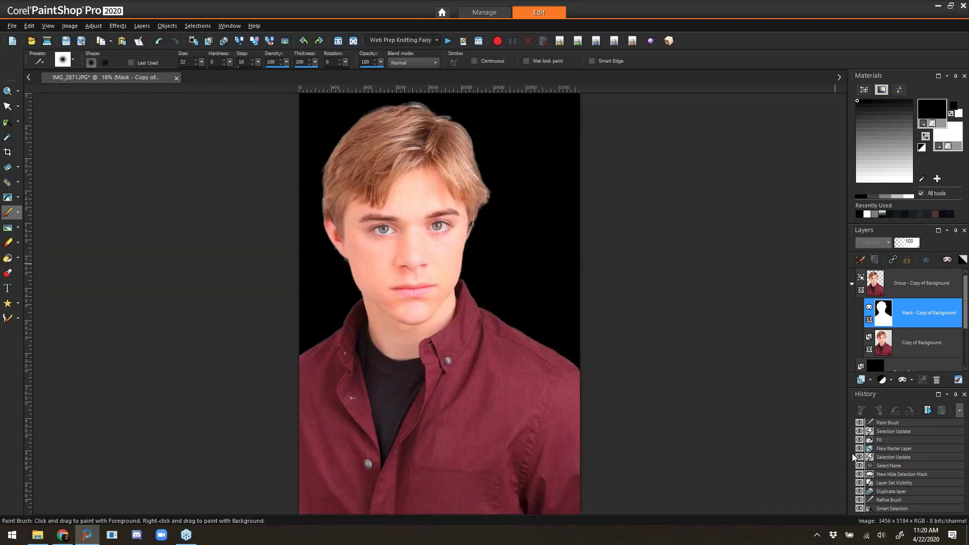
left_click(907, 363)
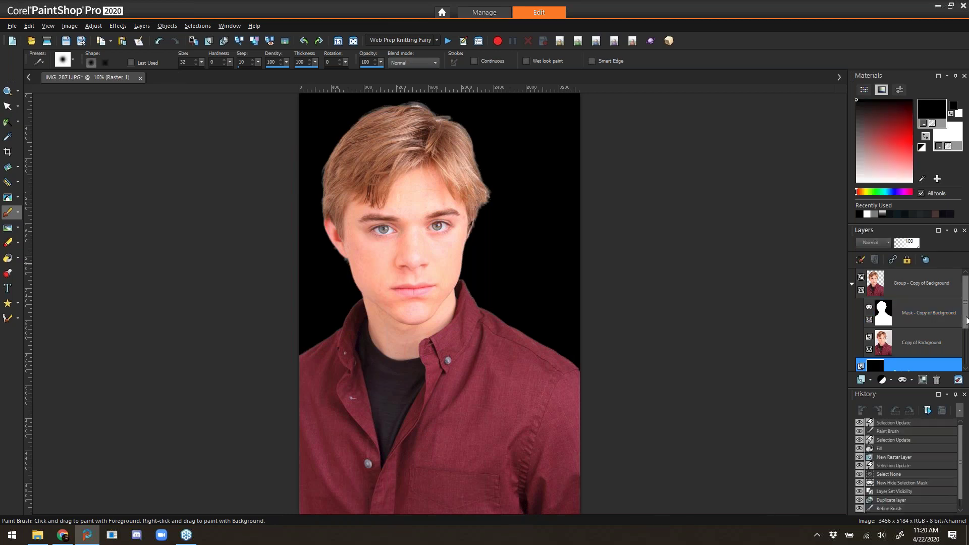
left_click(936, 380)
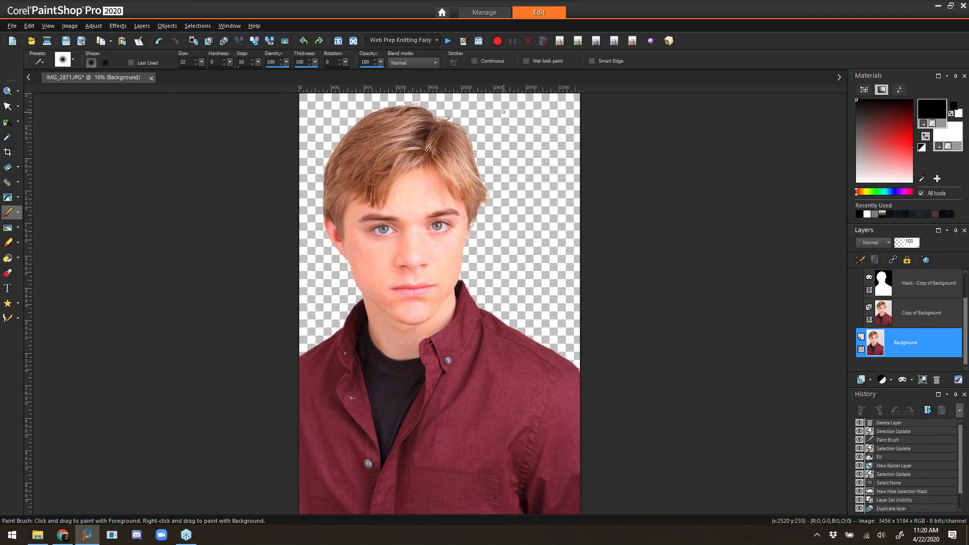
Open the elevator hallway photo 2b.jpg from the April 2020 folder for editing
left_click(38, 536)
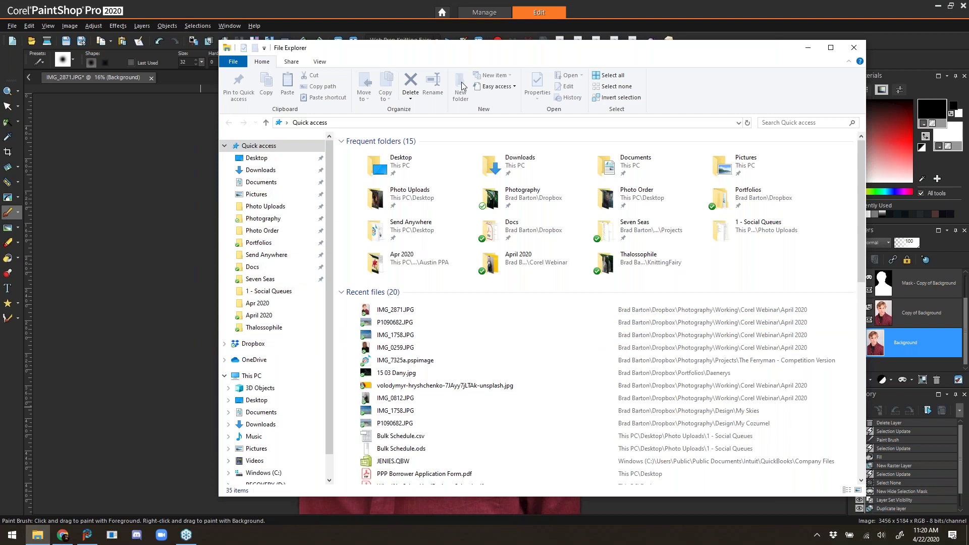
left_click(854, 47)
key("z")
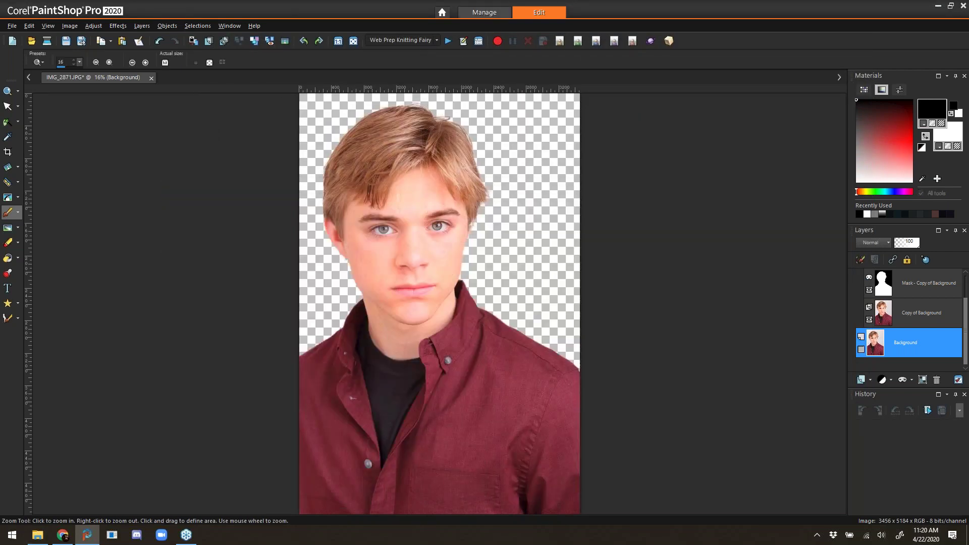
left_click(484, 12)
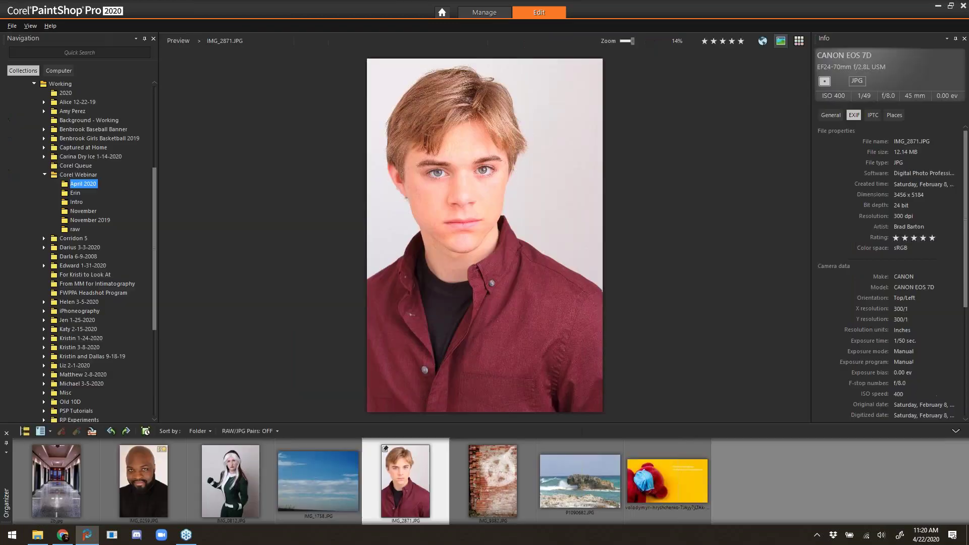
left_click(57, 488)
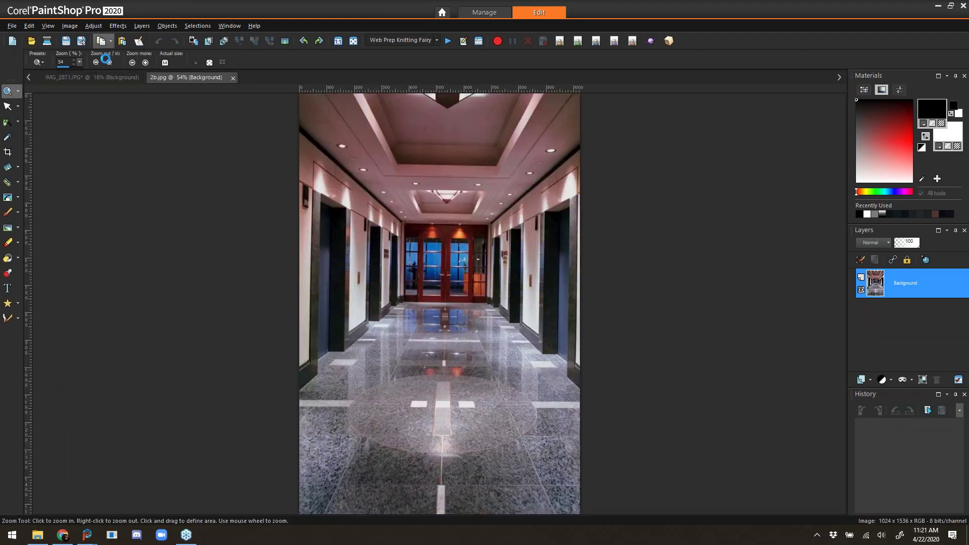
Close the hallway photo and paste it into the portrait as a new layer in the canvas's upper-left corner
left_click(233, 78)
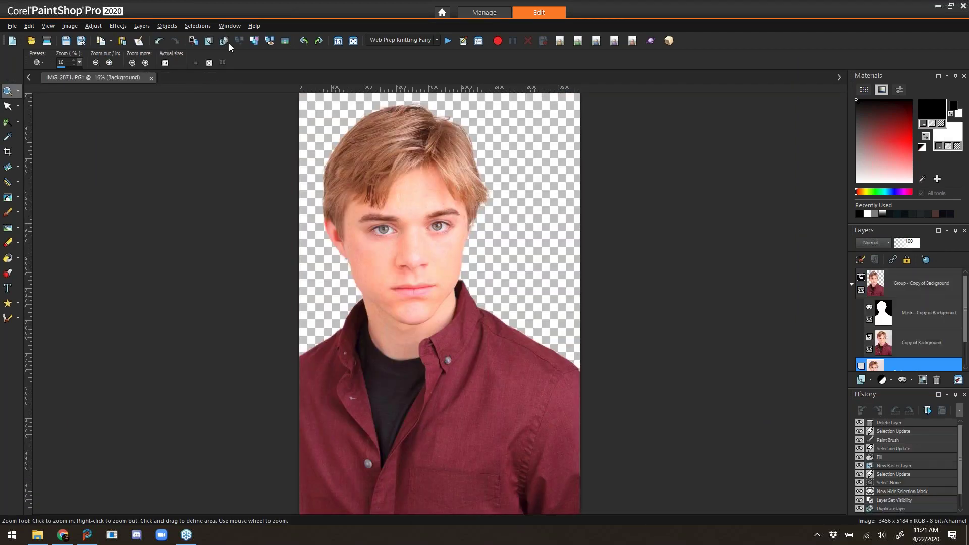
left_click(121, 42)
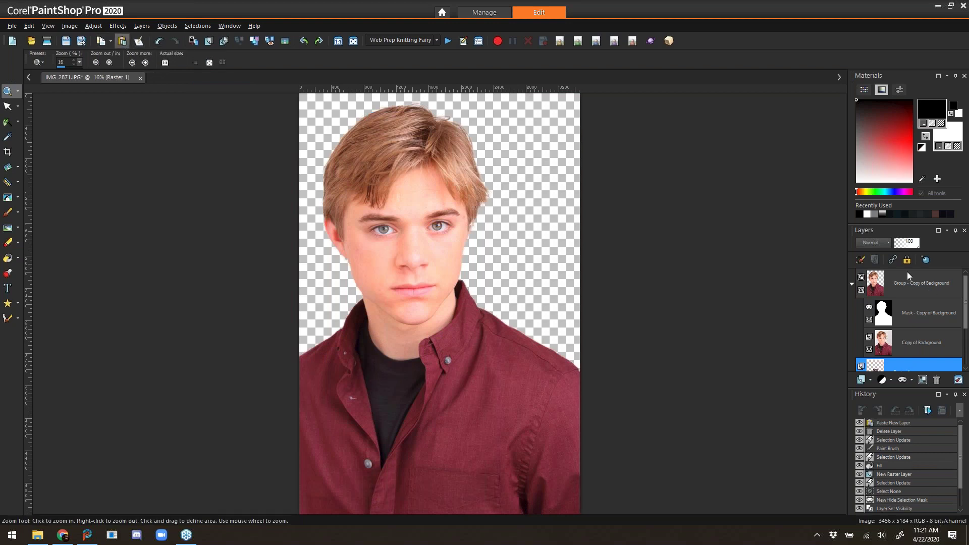
left_click(7, 106)
left_click_drag(439, 302, 315, 120)
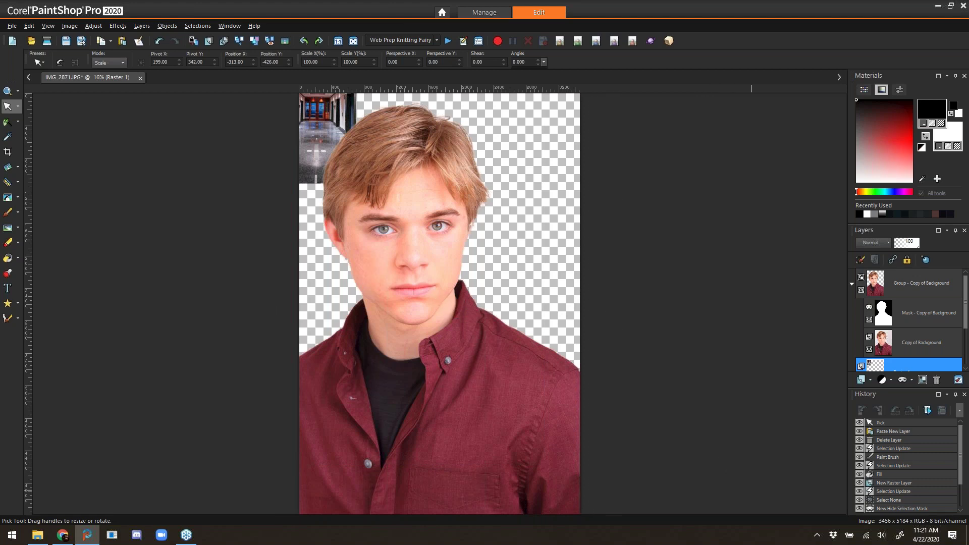
Enlarge the hallway layer to about 447% by 416% so it fills the canvas, and shift it upward behind the young man
left_click_drag(356, 183, 717, 432)
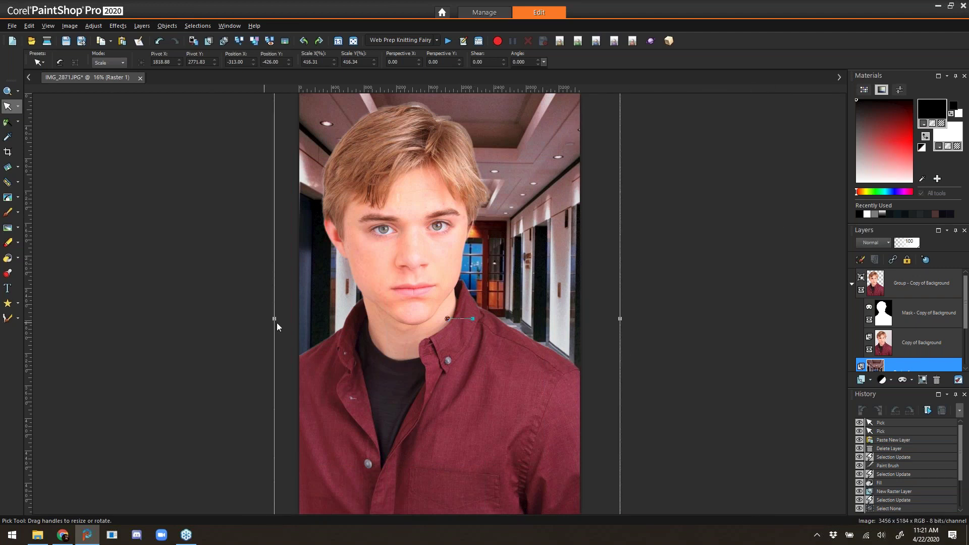
left_click_drag(275, 317, 249, 316)
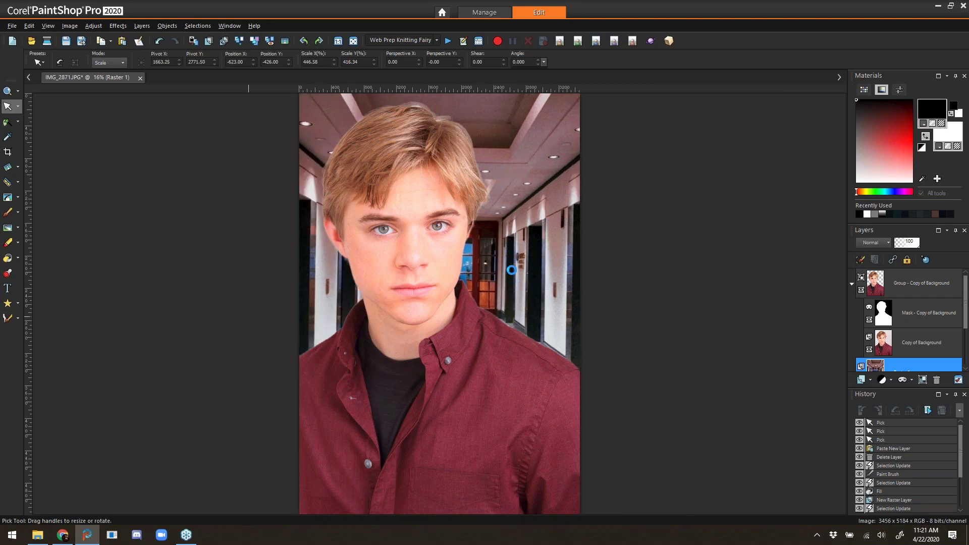
left_click_drag(510, 219, 510, 200)
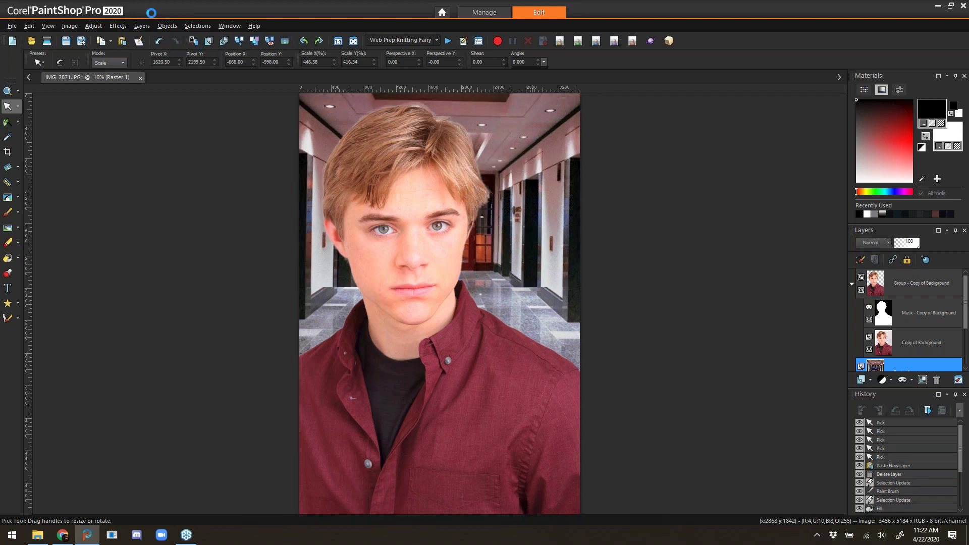
Apply a Gaussian Blur with a radius of 30 to the hallway layer
left_click(118, 26)
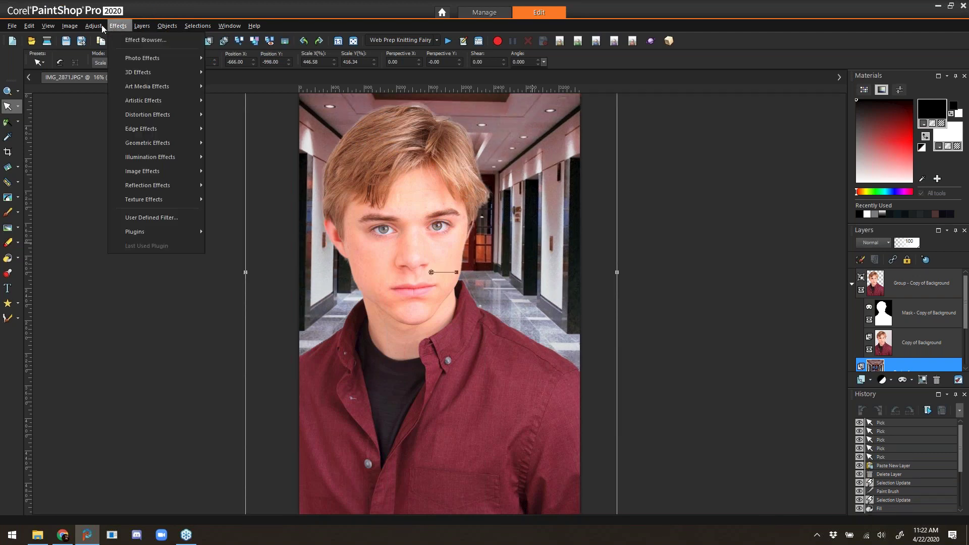
mouse_move(83, 26)
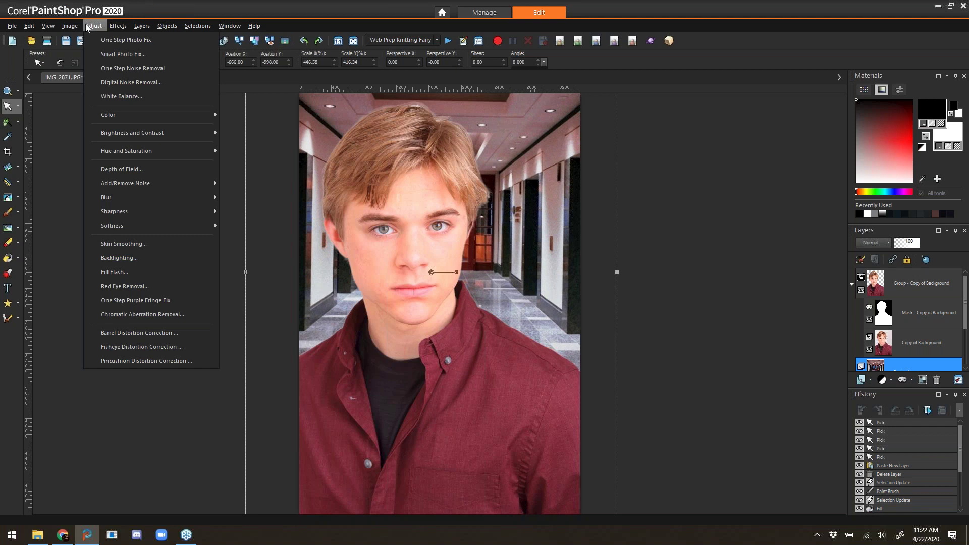
mouse_move(216, 198)
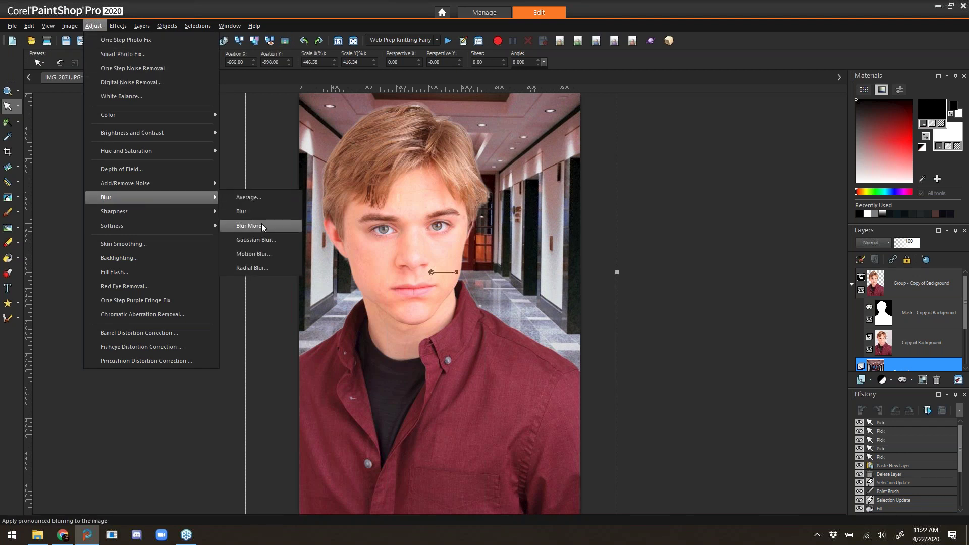
left_click(269, 237)
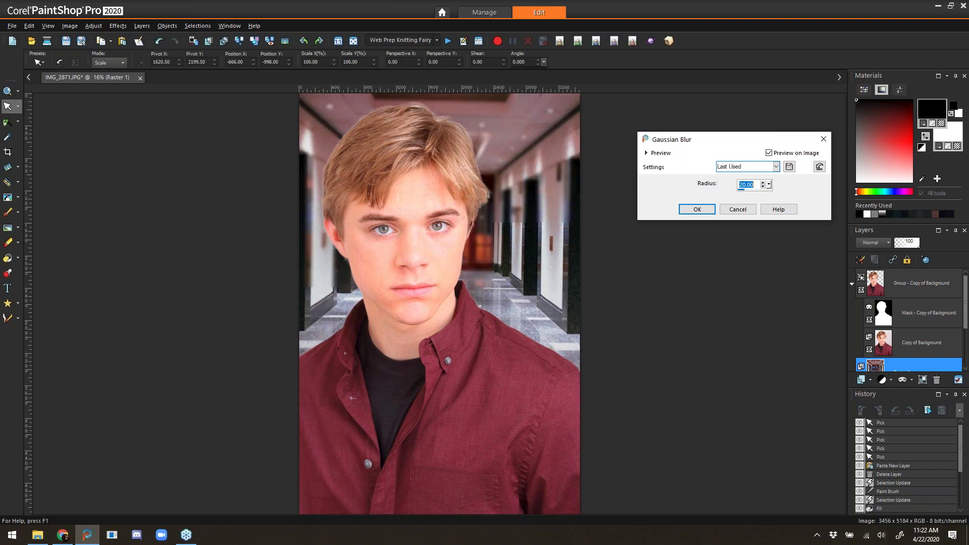
left_click_drag(769, 186, 770, 187)
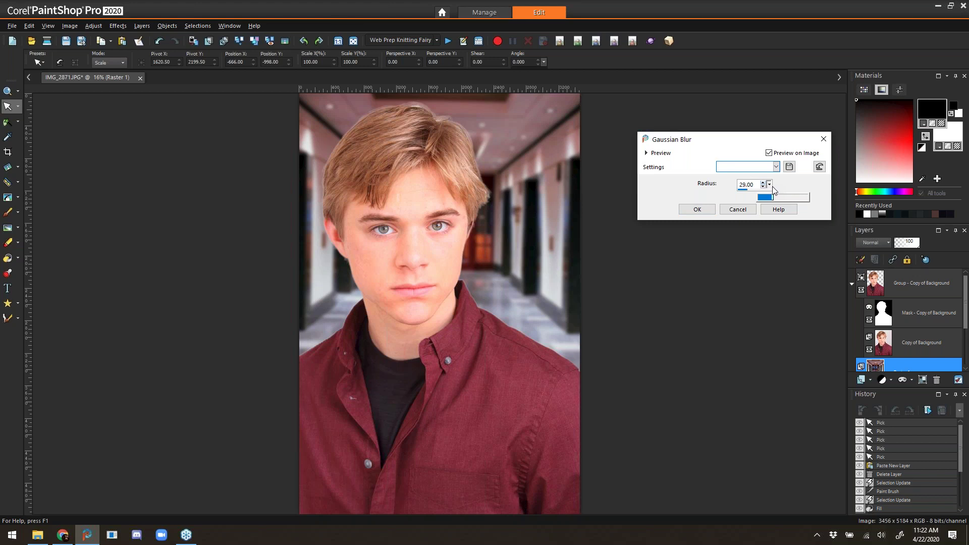
left_click_drag(773, 190, 774, 187)
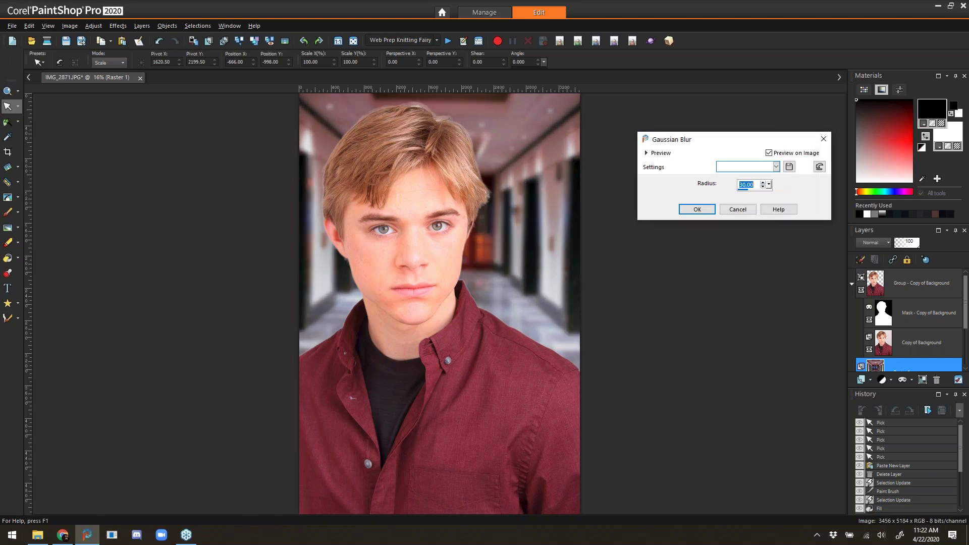
left_click(696, 210)
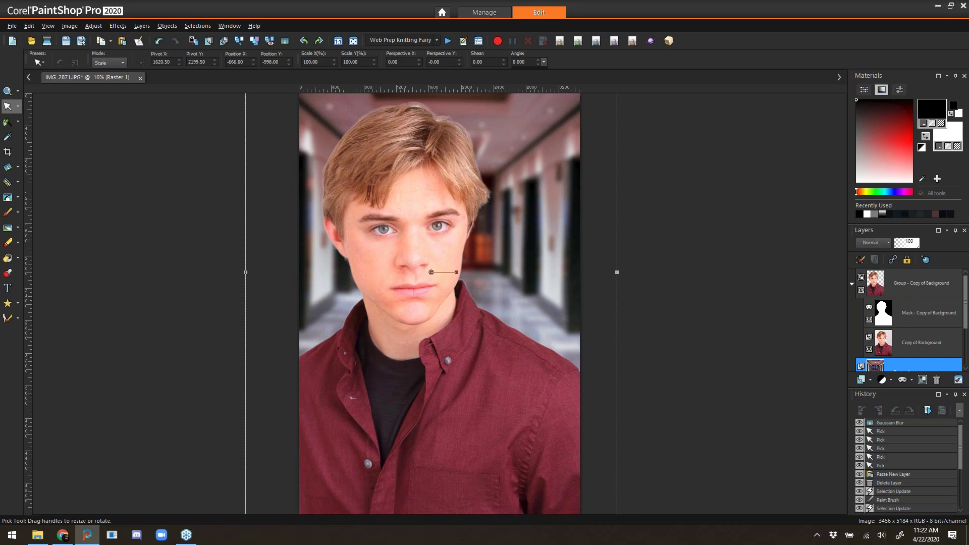
Turn on the original Background layer's visibility and set the blurred hallway layer's blend mode to Screen
scroll(889, 338, "down", 2)
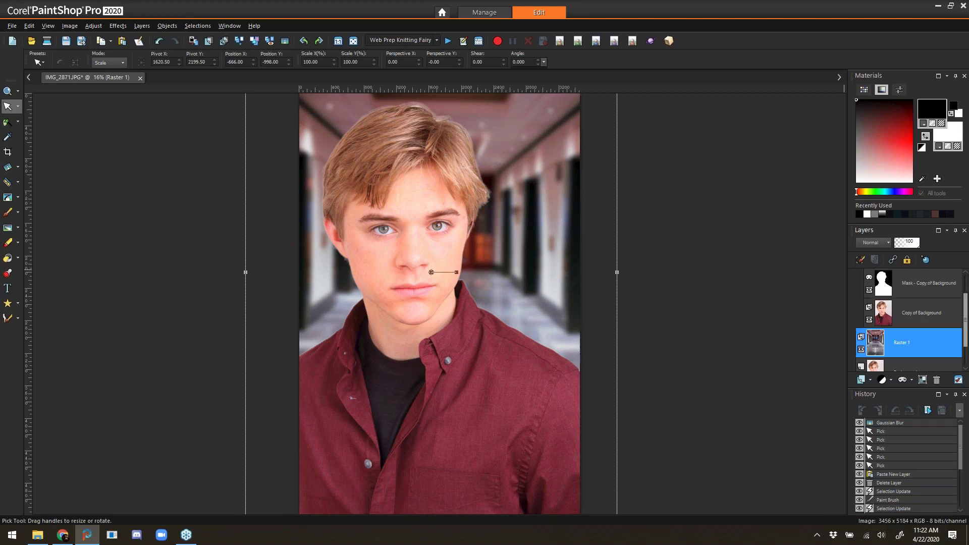
left_click(861, 349)
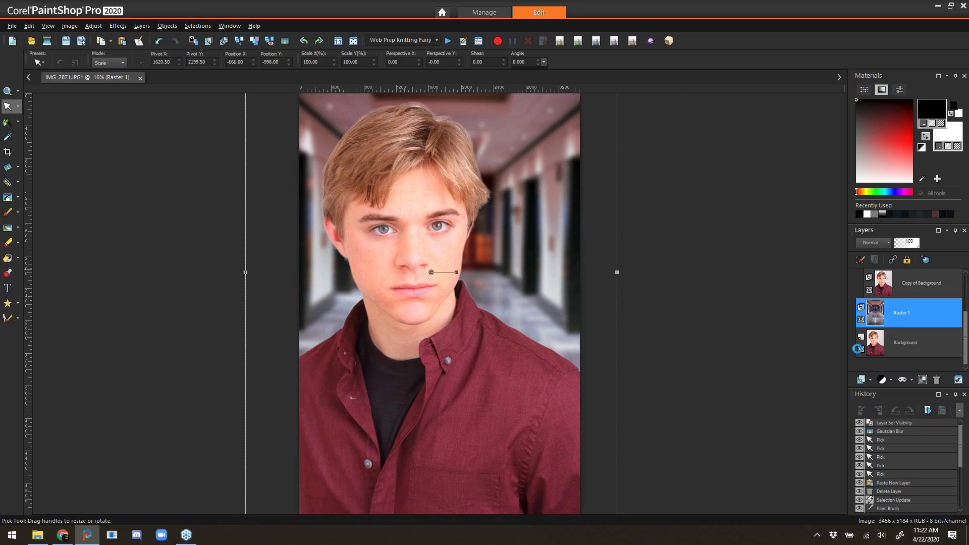
left_click(8, 92)
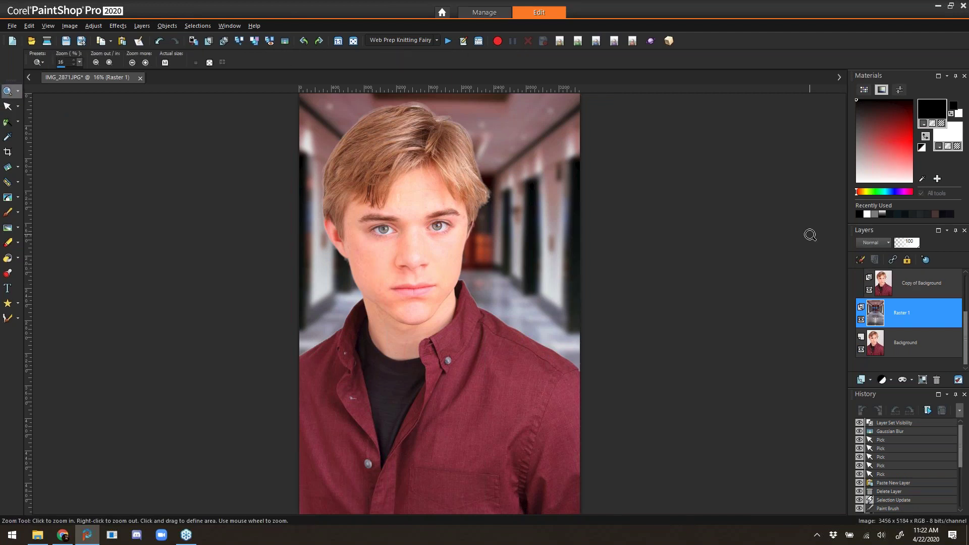
left_click(869, 243)
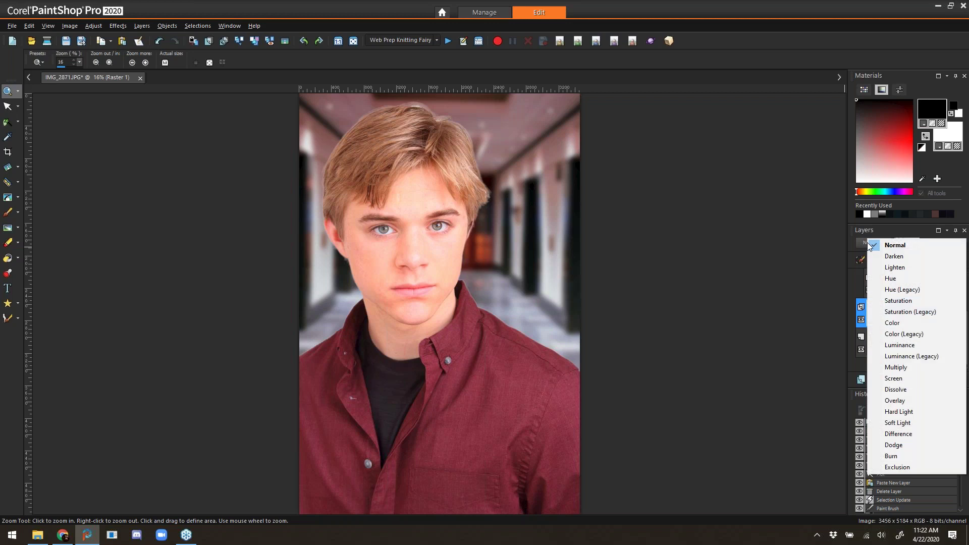
left_click(889, 382)
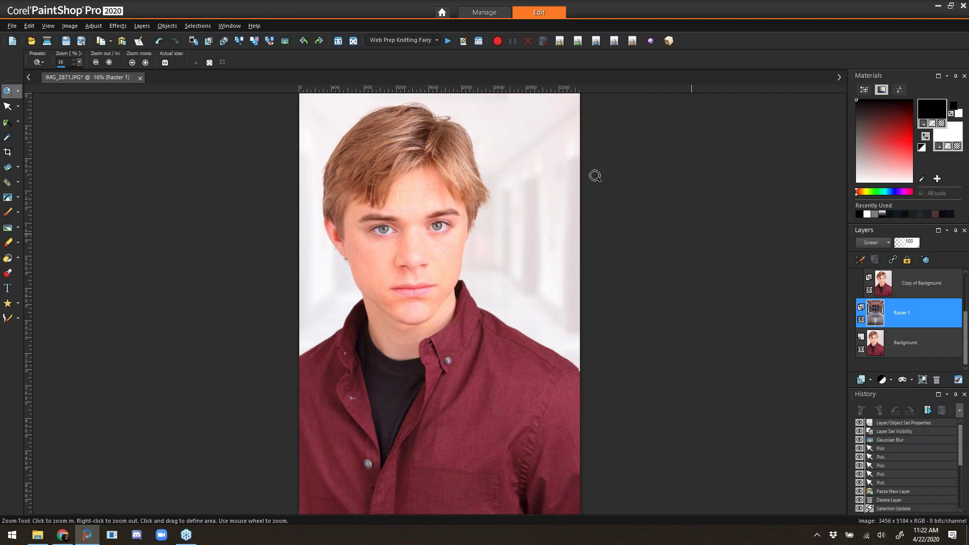
Duplicate the hallway layer and set the copy's blend mode to Multiply
left_click(214, 39)
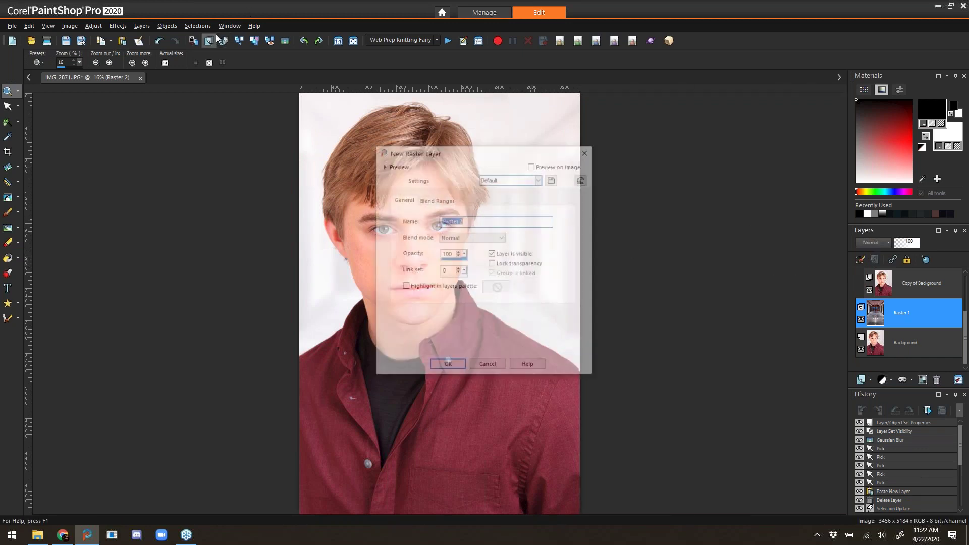
left_click(488, 363)
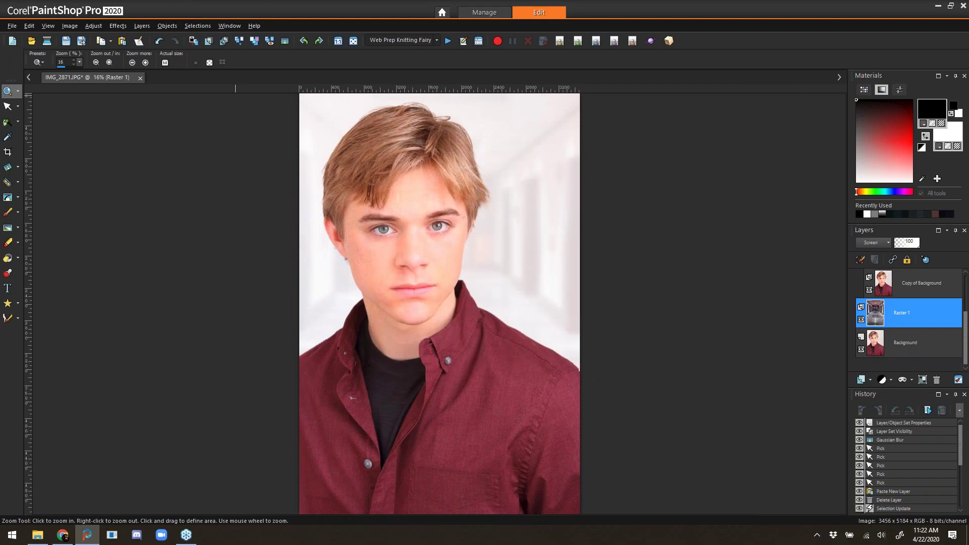
left_click(224, 40)
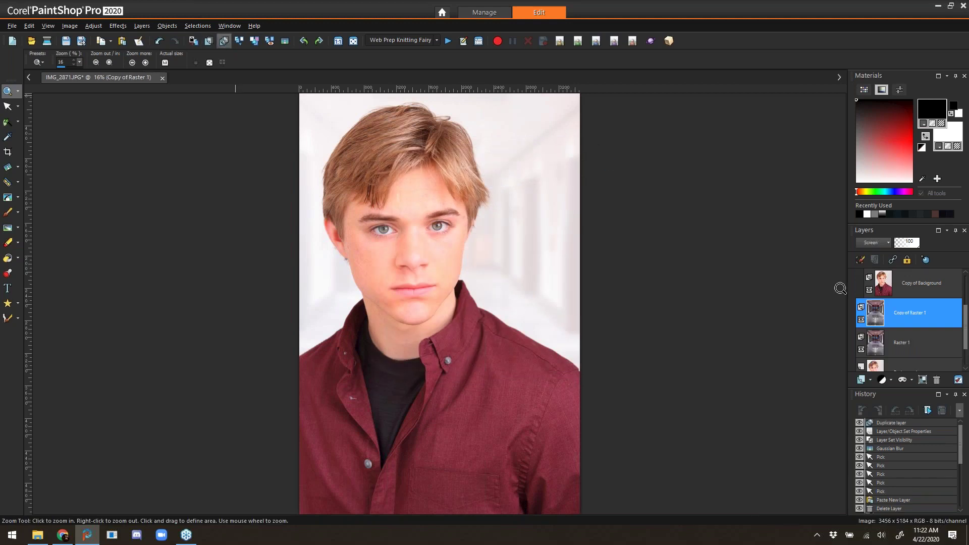
left_click(876, 240)
left_click(894, 256)
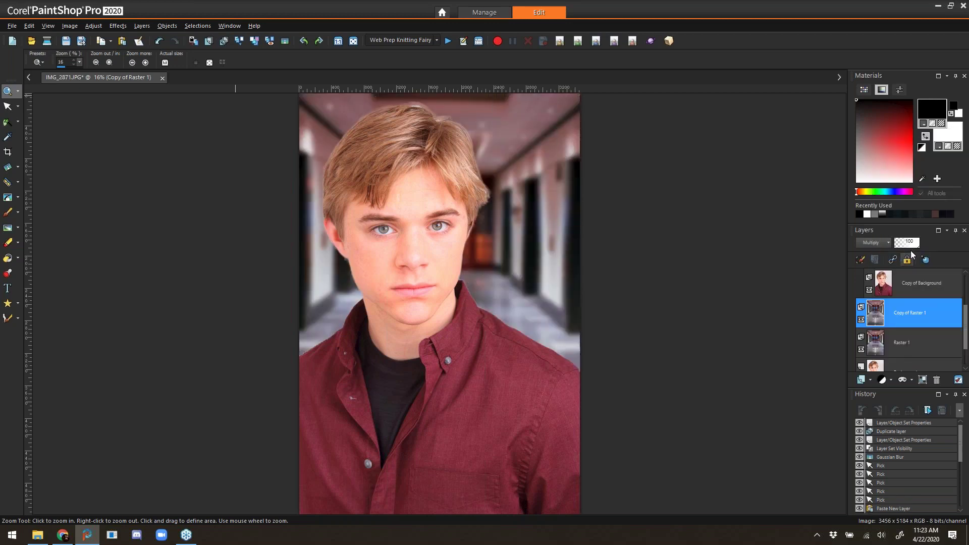
Lower the opacity of the Multiply hallway copy, and reduce the Screen hallway layer's opacity to 73
left_click_drag(917, 244, 913, 244)
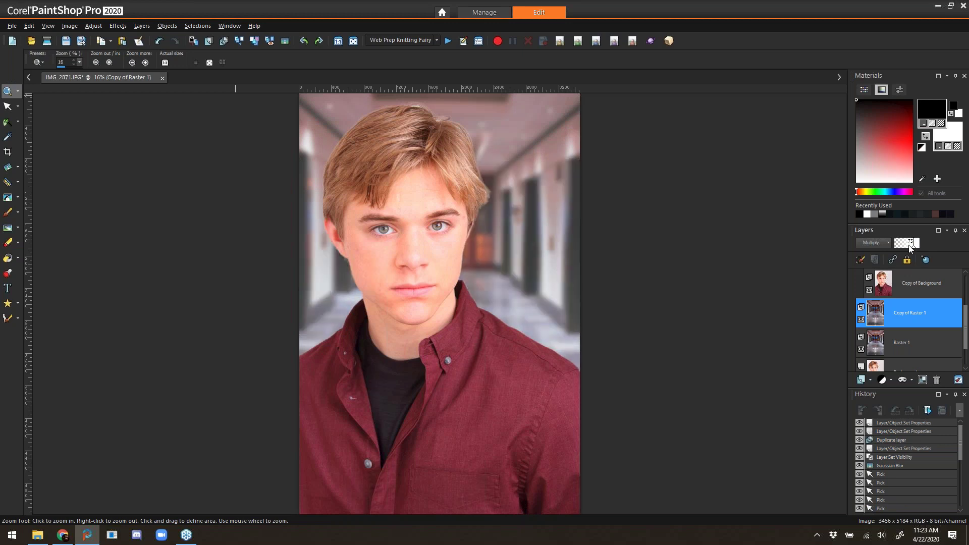
left_click(909, 342)
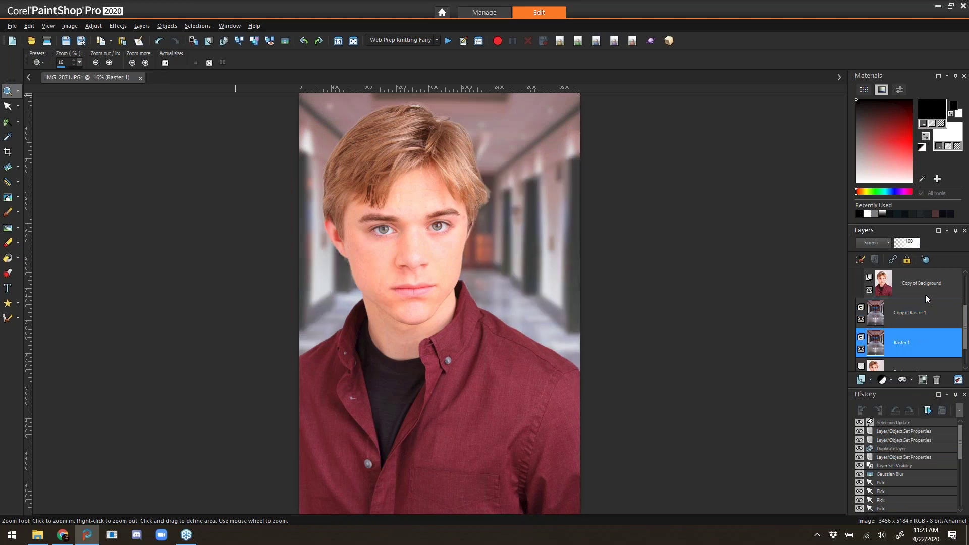
left_click(914, 245)
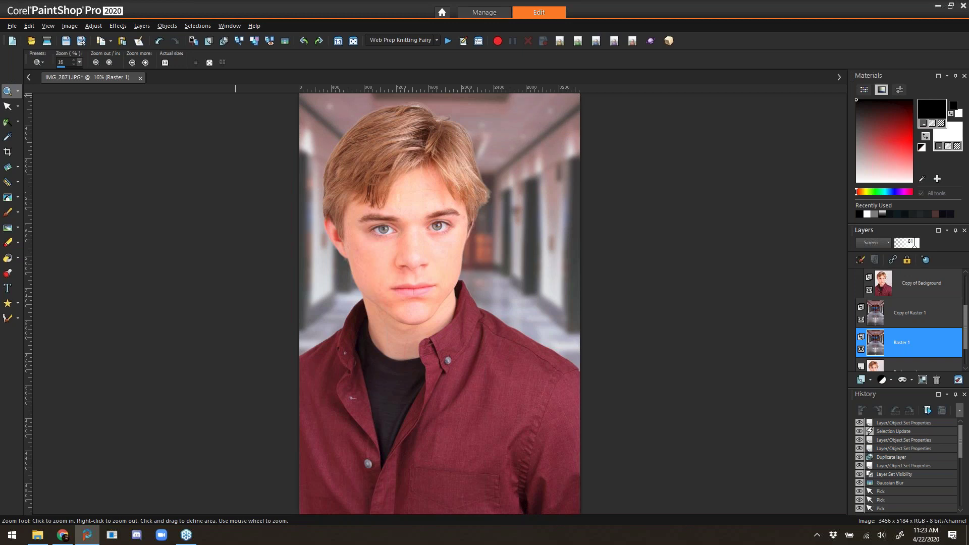
left_click(912, 245)
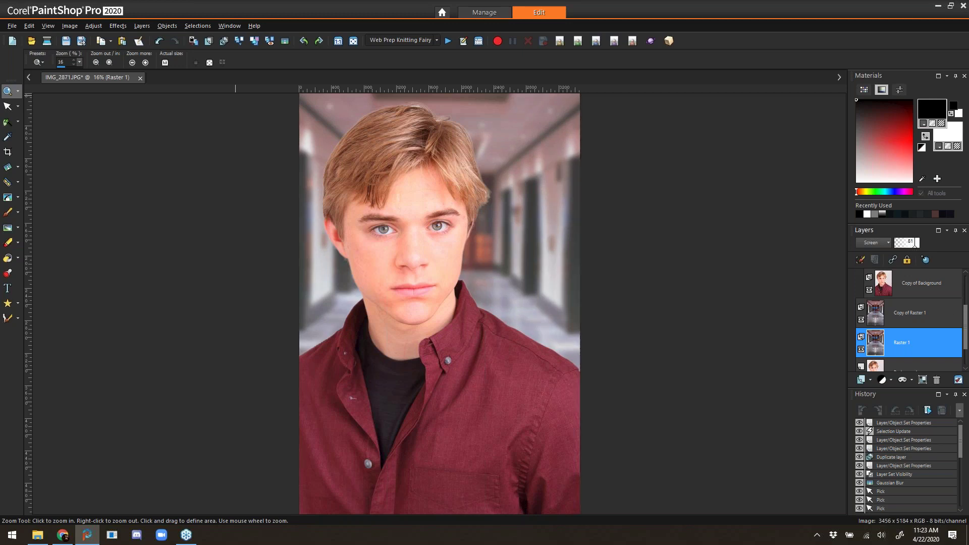
Paint black on the cutout's mask along the top edge of the hair with a soft brush, enlarged to size 125
left_click(965, 368)
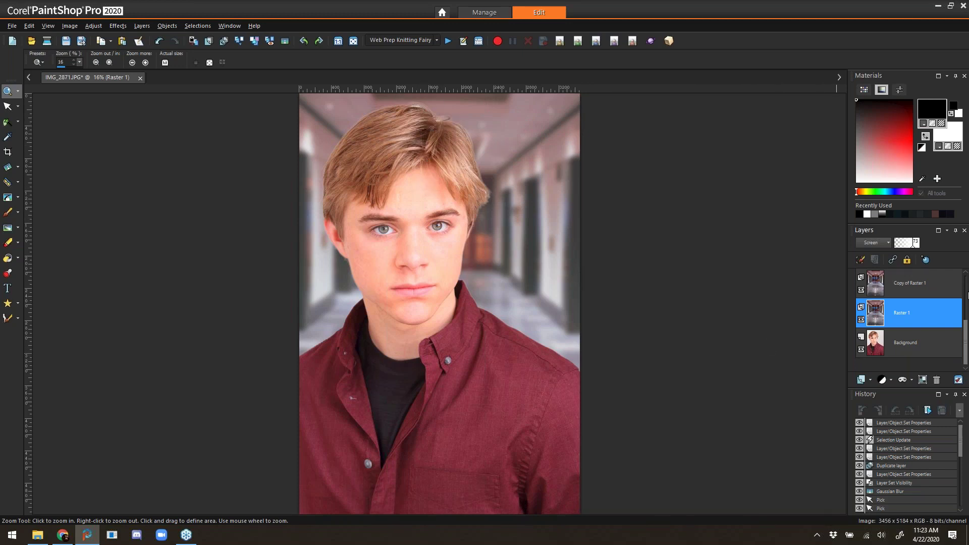
left_click(966, 275)
left_click(966, 275)
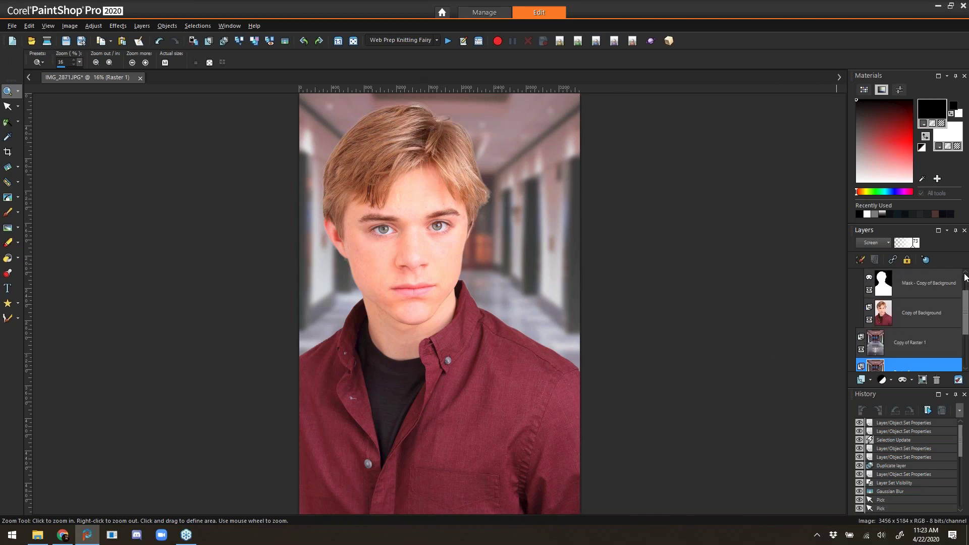
left_click(924, 283)
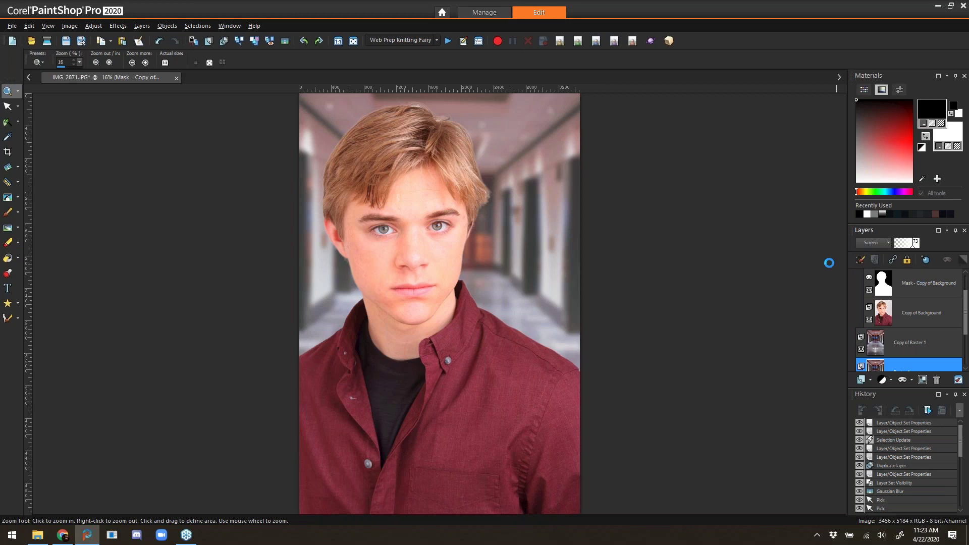
left_click(10, 213)
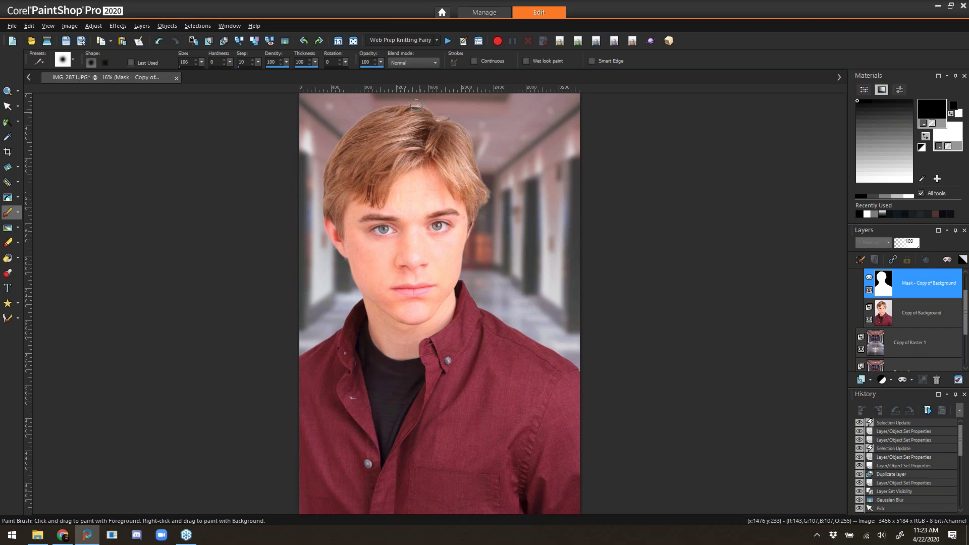
mouse_move(416, 105)
left_mouse_down()
mouse_move(449, 116)
mouse_move(437, 117)
mouse_move(475, 133)
left_mouse_up()
left_click(456, 114)
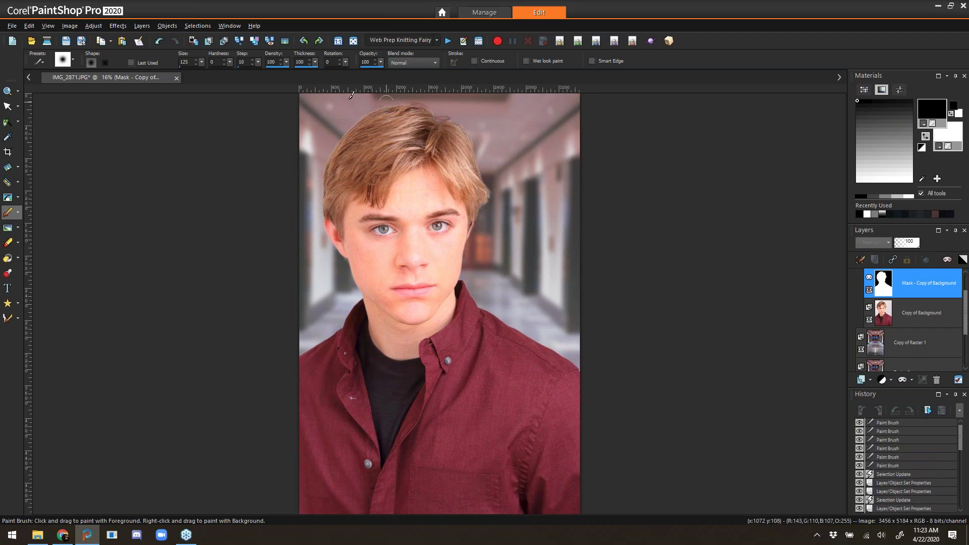
Paint black on the cutout's mask along the outer edge of the hair on the parting side, using the size 125 brush
left_click(7, 92)
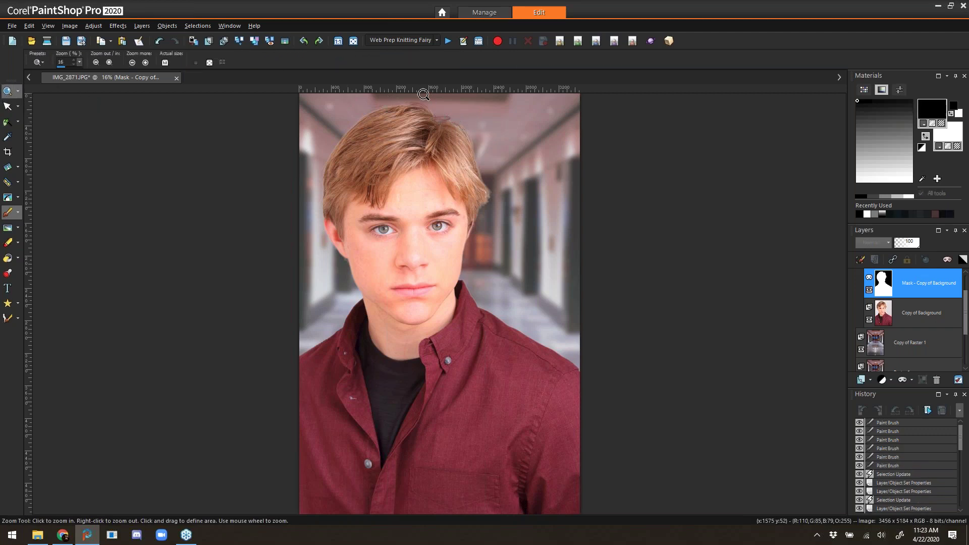
left_click_drag(484, 134, 381, 87)
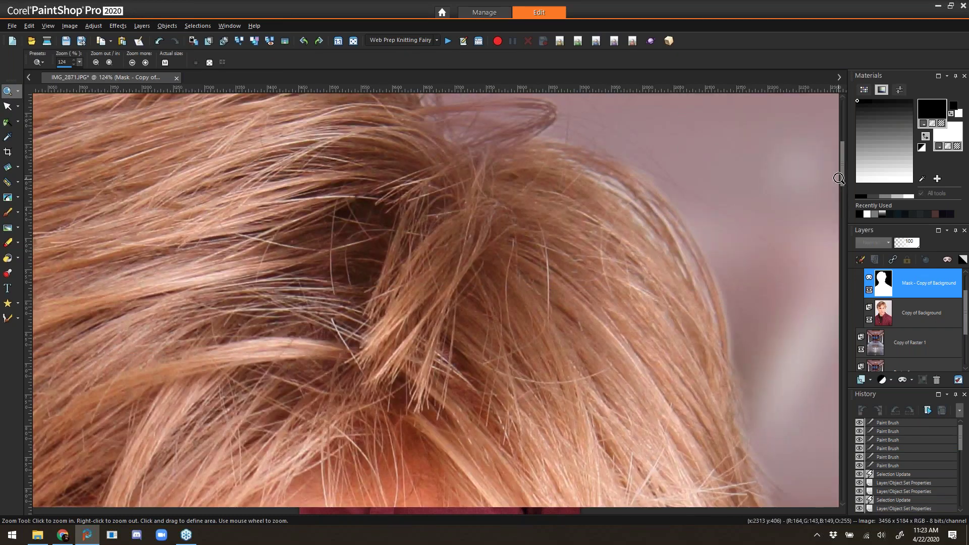
left_click_drag(841, 174, 840, 164)
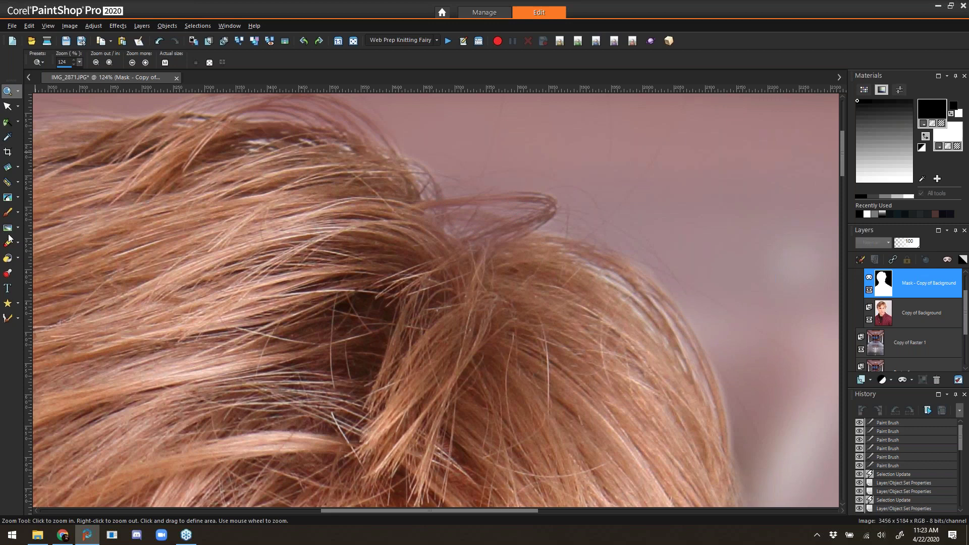
left_click(8, 212)
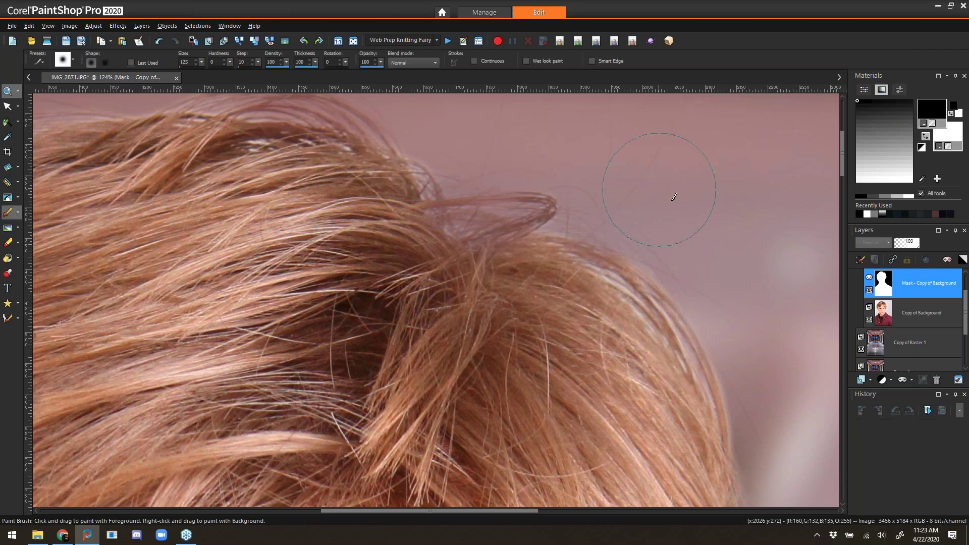
mouse_move(634, 246)
left_mouse_down()
mouse_move(671, 262)
mouse_move(735, 325)
mouse_move(710, 379)
left_mouse_up()
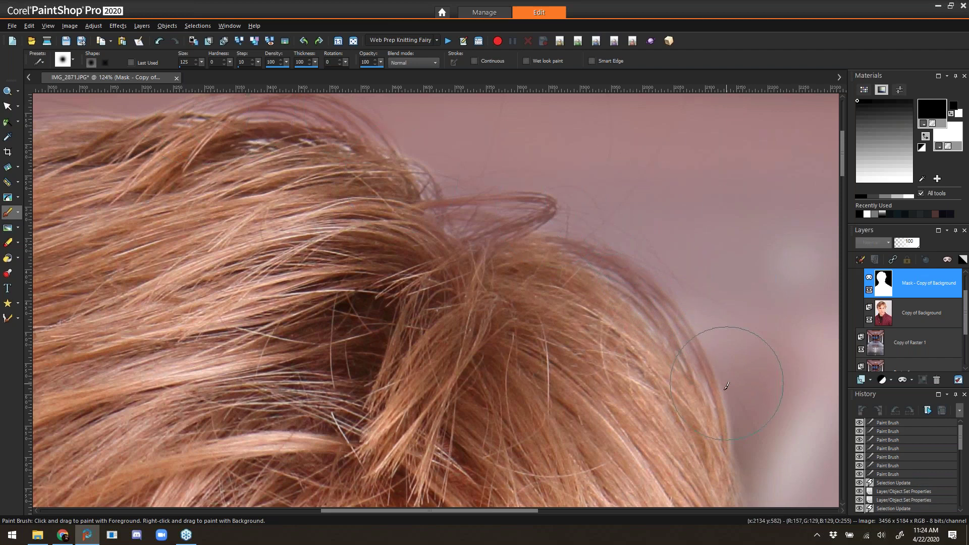
left_click_drag(774, 434, 714, 346)
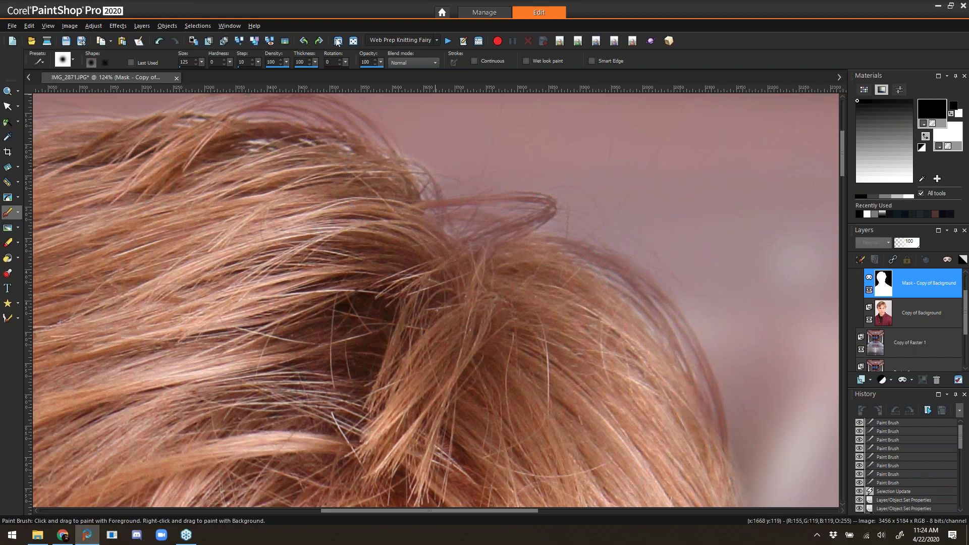
Paint black on the cutout's mask just below the ear and along the adjoining jaw edge
left_click(353, 41)
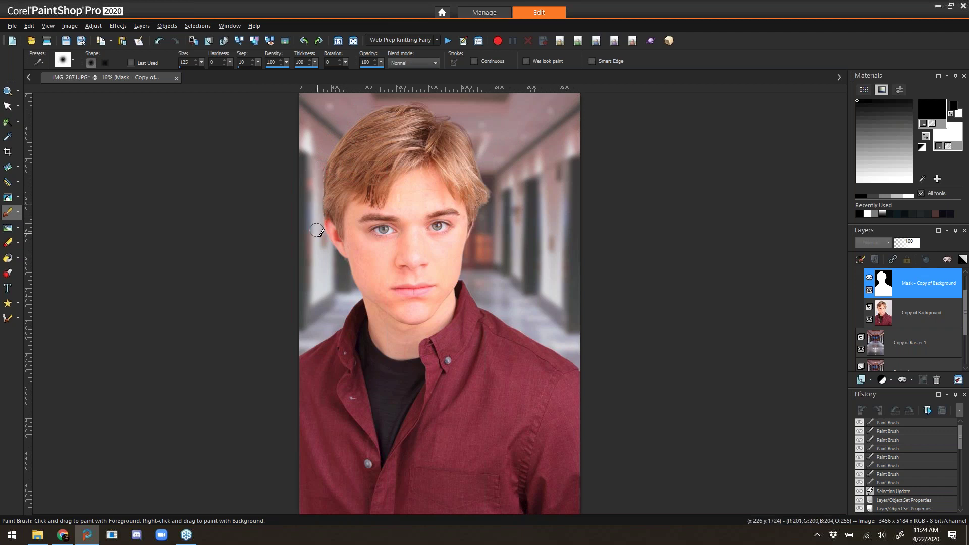
left_click(330, 266)
mouse_move(334, 263)
left_mouse_down()
mouse_move(341, 260)
mouse_move(348, 295)
left_mouse_up()
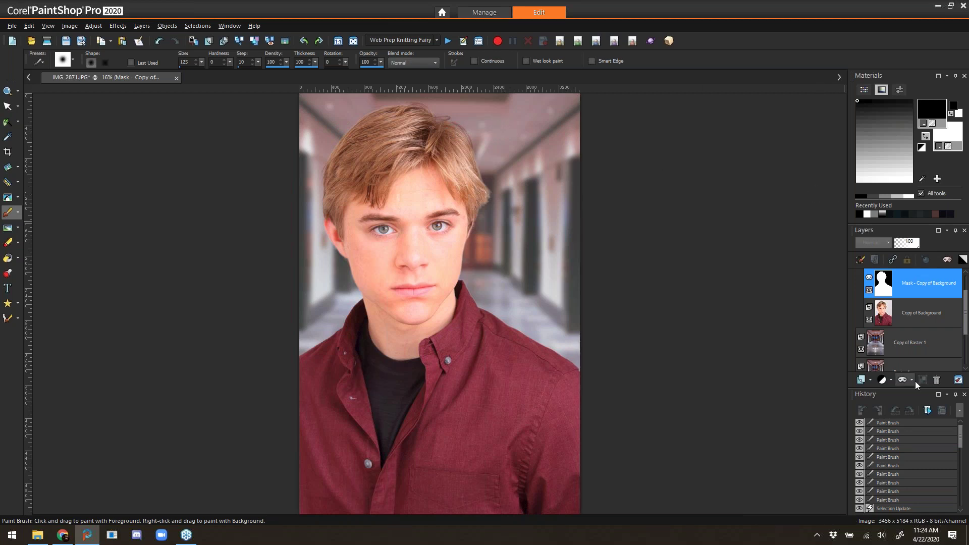
Select the Copy of Background layer and close the young man's portrait without saving it
left_click(921, 313)
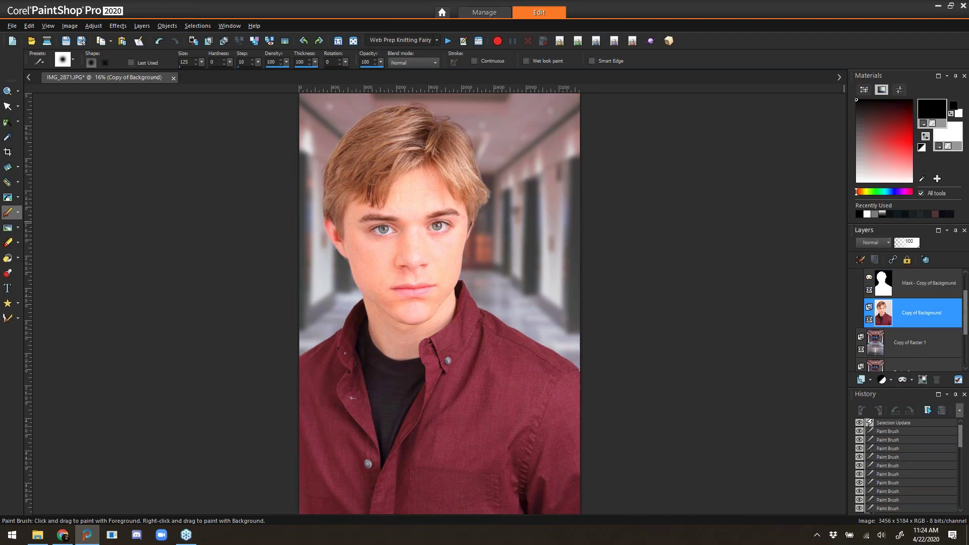
left_click_drag(965, 312, 965, 296)
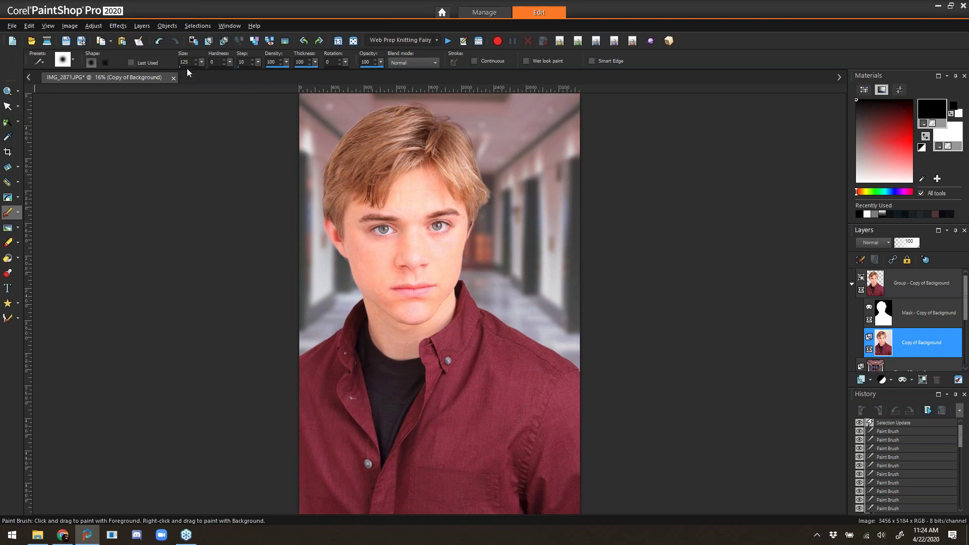
left_click(175, 81)
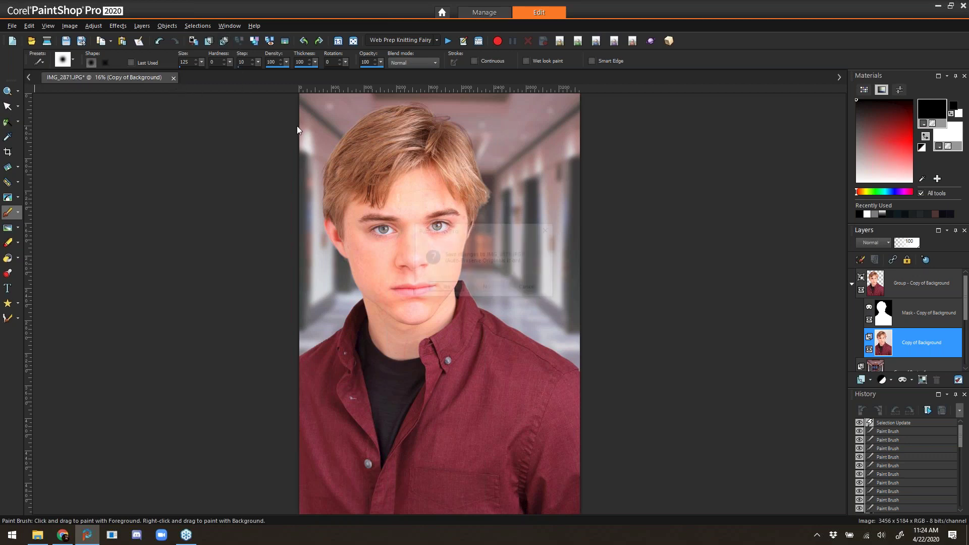
left_click(487, 288)
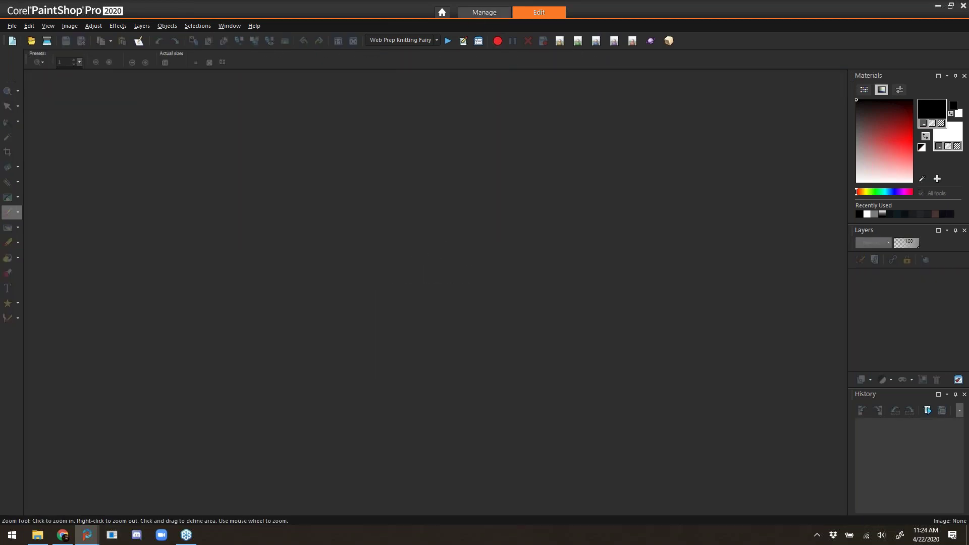
Select IMG_0812.JPG and IMG_9382.JPG together in the photo organizer and open both for editing
key("ctrl+F5")
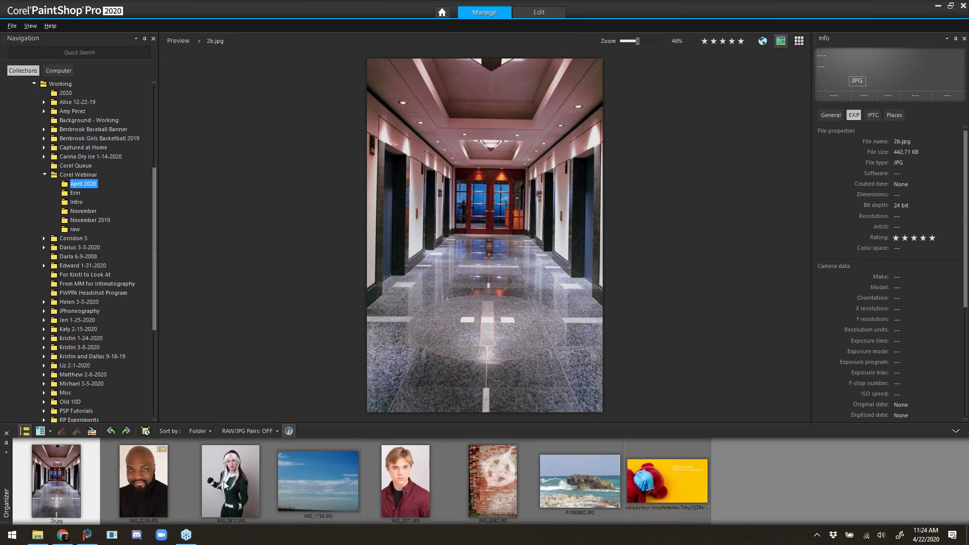
left_click(225, 484)
left_click(499, 481, "ctrl")
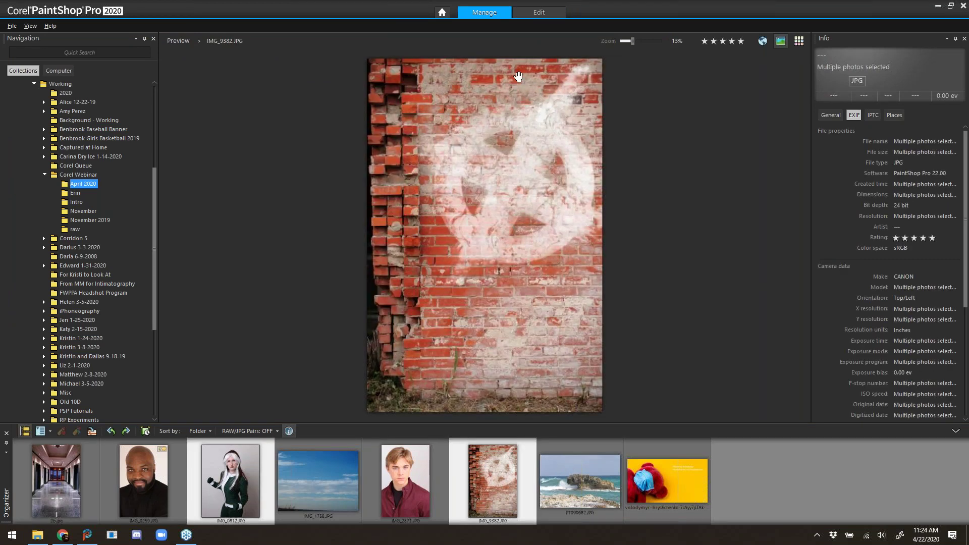
left_click(537, 14)
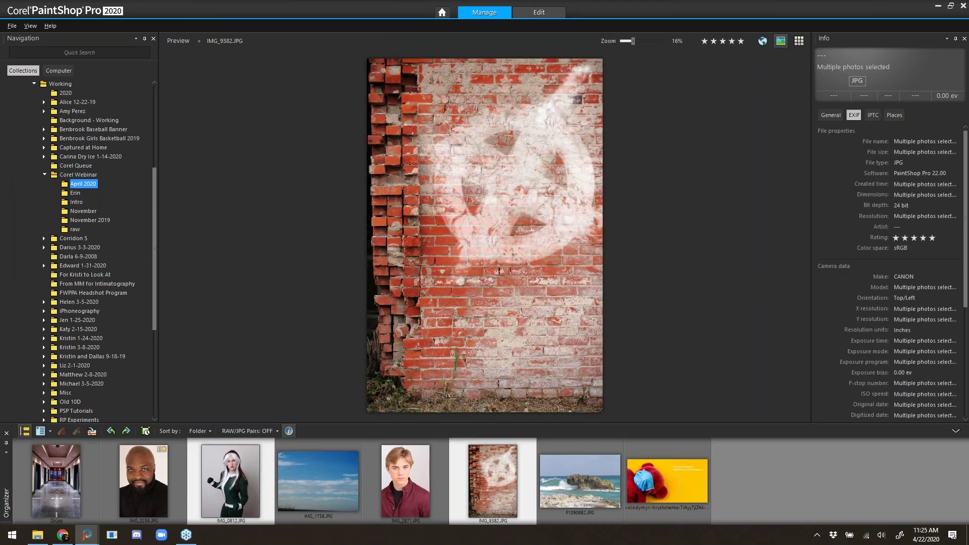
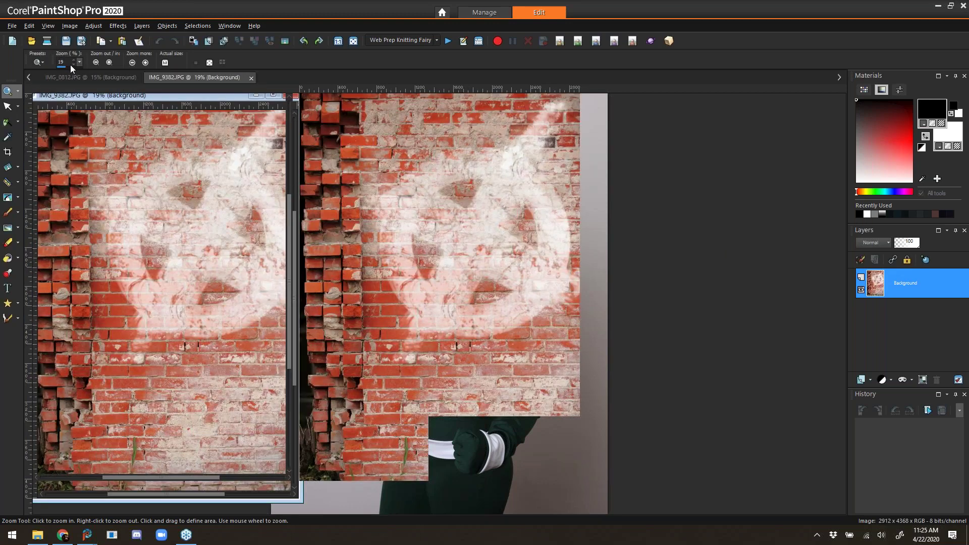
Copy the brick wall image IMG_9382.JPG, close it, and paste it as a new layer into IMG_0812.JPG
left_click(86, 81)
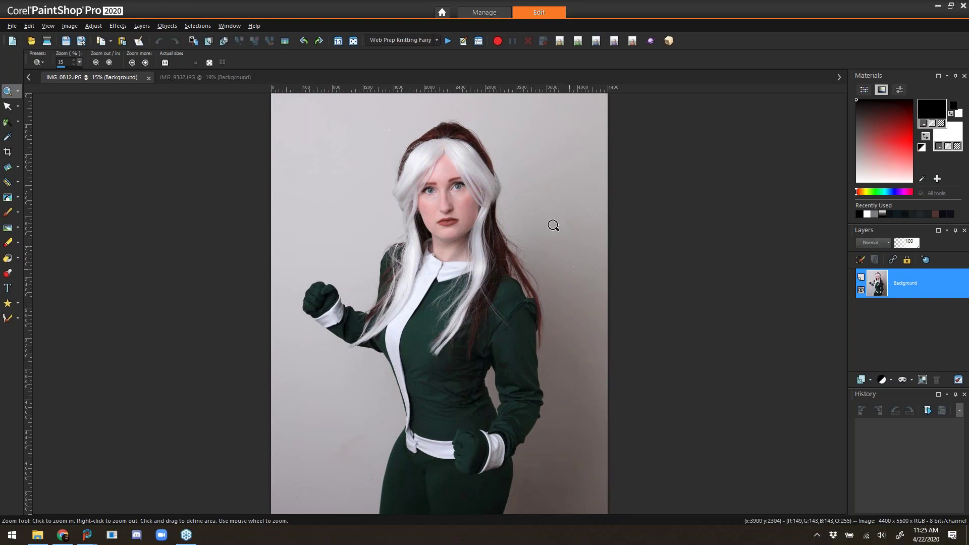
left_click(211, 79)
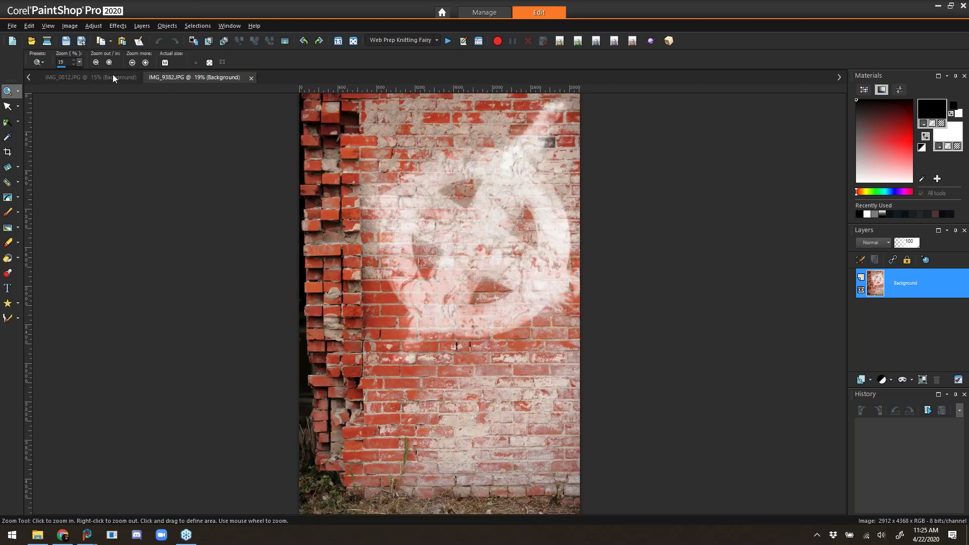
left_click(250, 78)
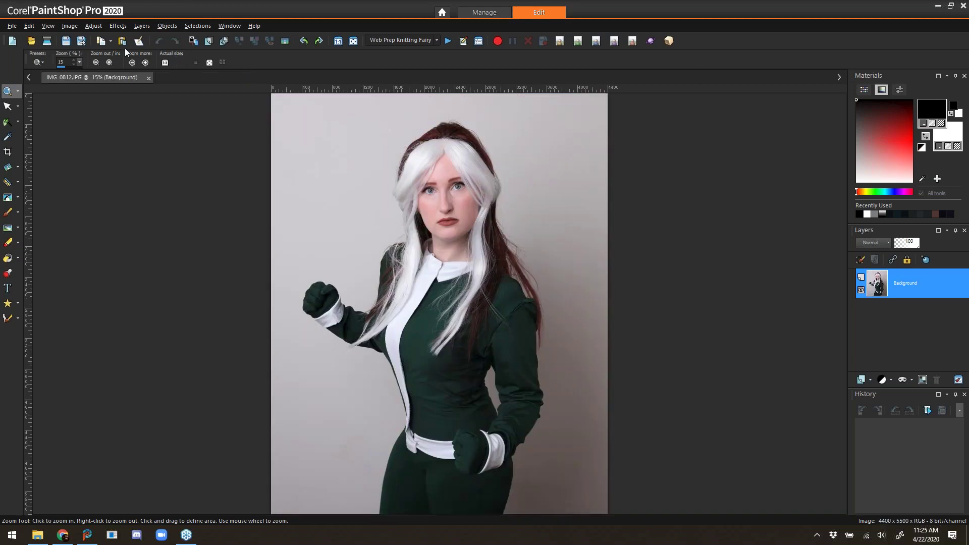
left_click(122, 41)
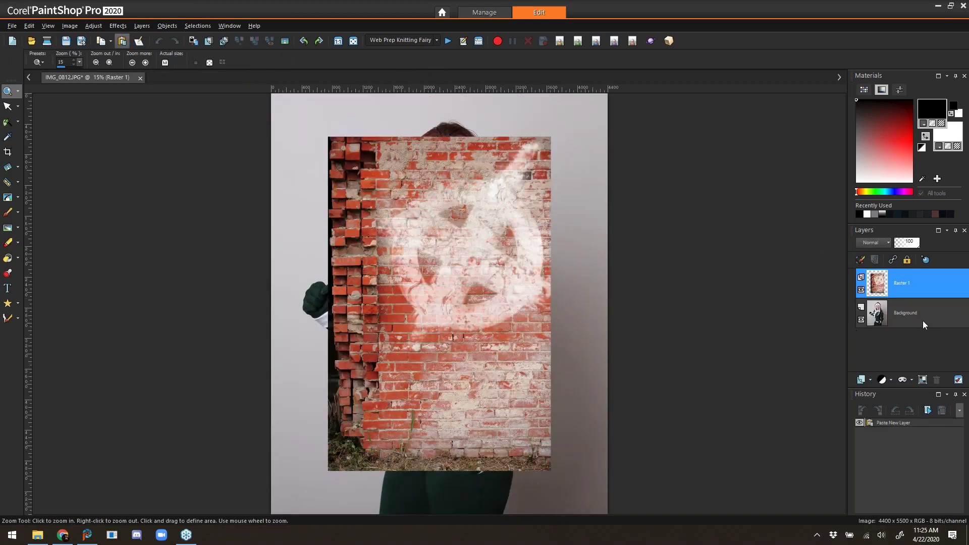
Duplicate the woman's Background layer and move the copy above the brick wall layer
left_click(924, 325)
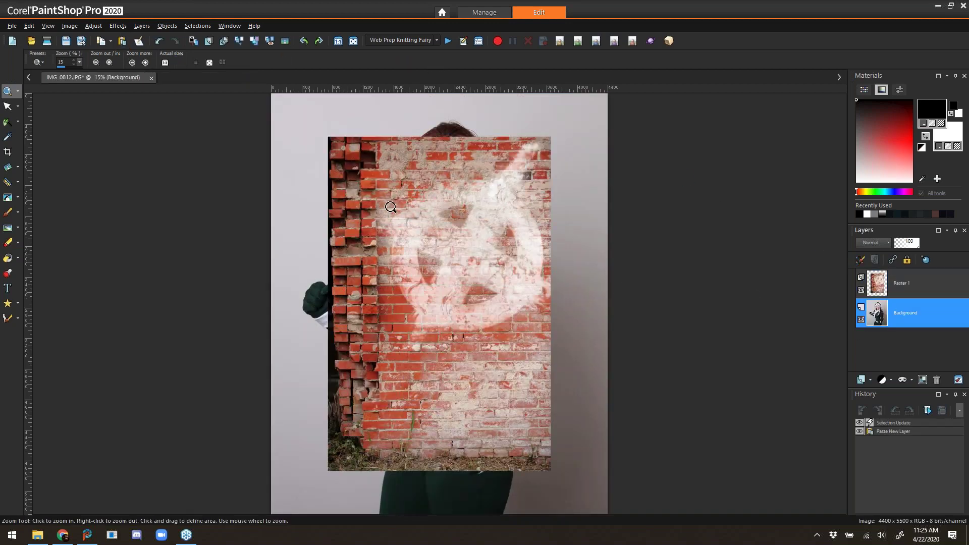
left_click(224, 41)
left_click_drag(916, 326, 916, 277)
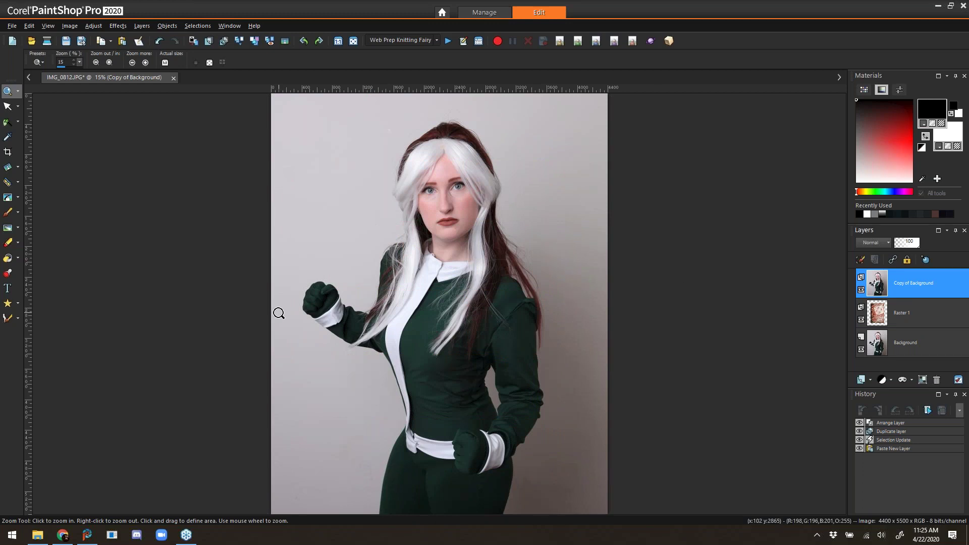
Add a Show All mask to the copied layer and paint black on its upper-left corner with a soft brush of size 772
left_click(7, 212)
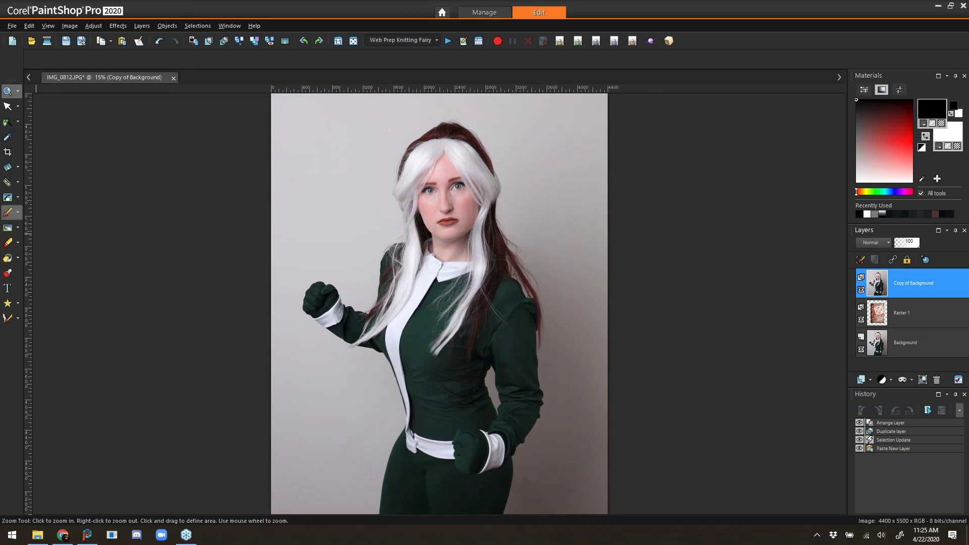
left_click(147, 25)
mouse_move(199, 81)
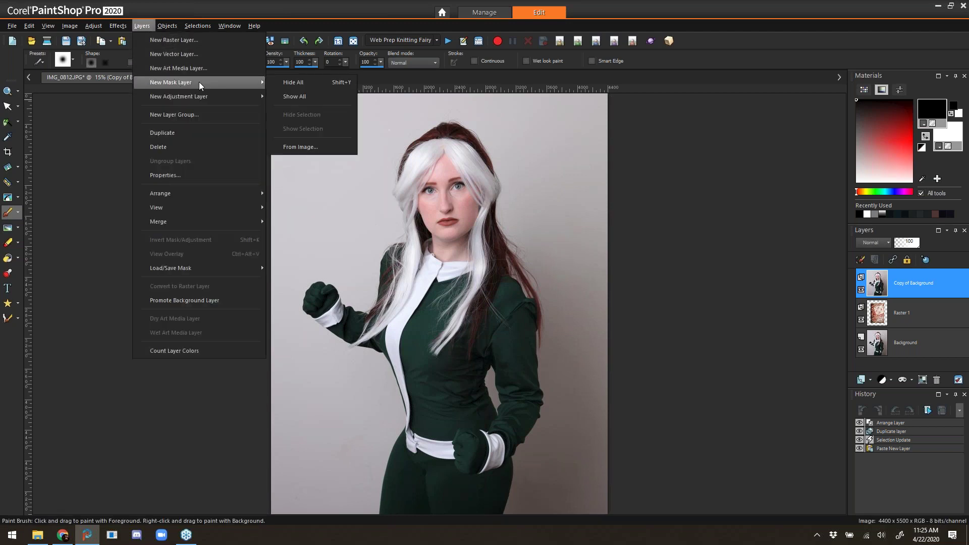
left_click(323, 95)
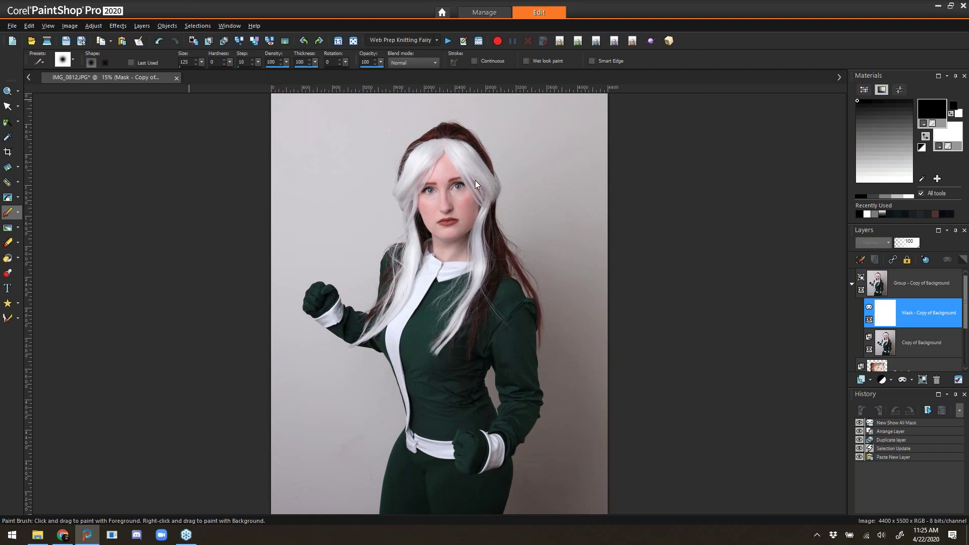
mouse_move(334, 164)
left_mouse_down()
mouse_move(306, 151)
mouse_move(299, 161)
mouse_move(292, 118)
mouse_move(302, 102)
mouse_move(290, 114)
mouse_move(295, 128)
mouse_move(308, 114)
mouse_move(409, 91)
mouse_move(382, 90)
left_mouse_up()
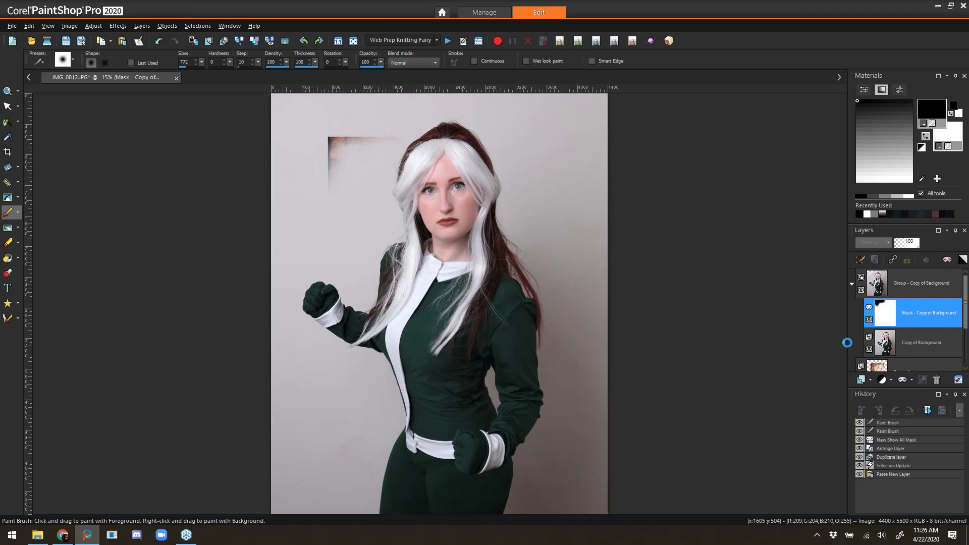
Scale the brick wall layer up to about 160% so it covers the whole canvas
left_click(913, 368)
left_click(8, 106)
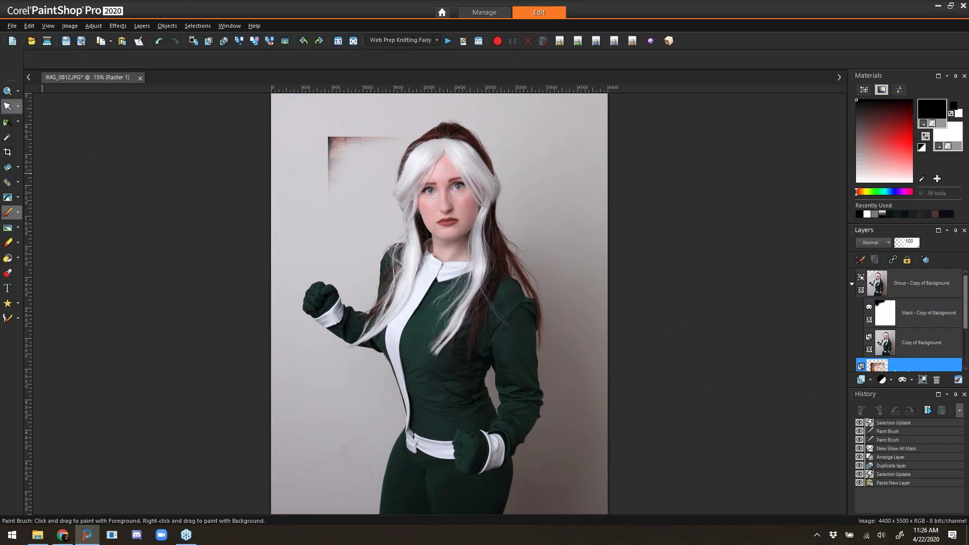
left_click(336, 187)
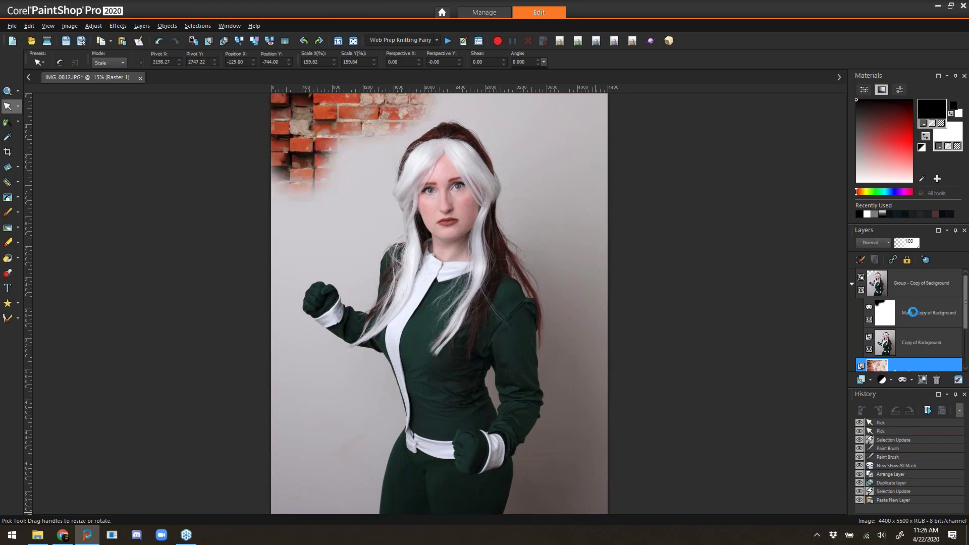
Paint black on the copied layer's mask over the plain backdrop around the woman, using the soft size 772 brush
left_click(933, 314)
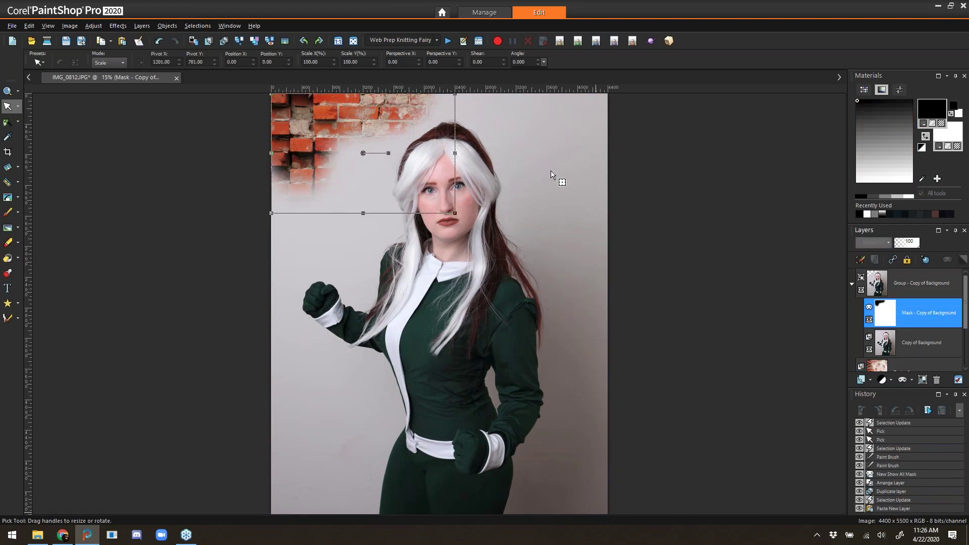
left_click(9, 214)
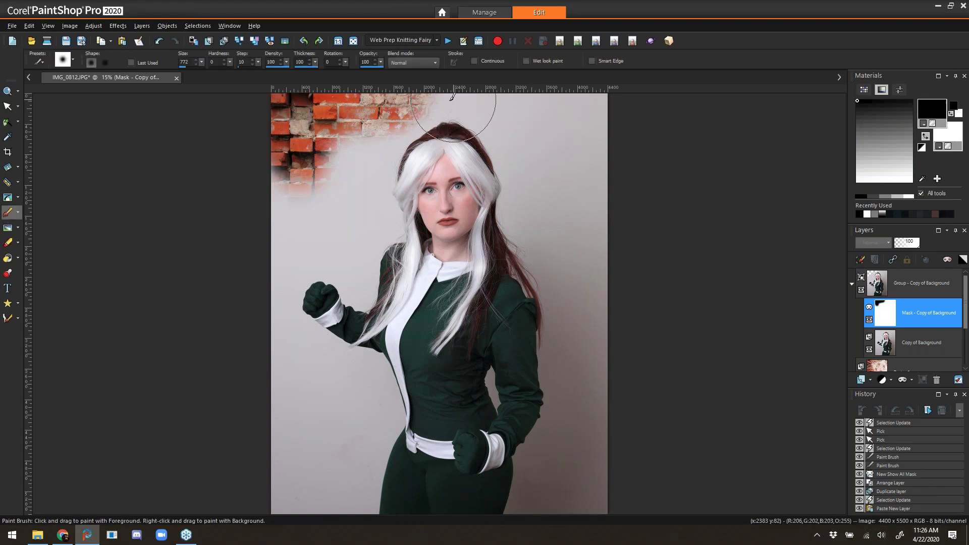
mouse_move(475, 100)
left_mouse_down()
mouse_move(586, 100)
mouse_move(596, 119)
left_mouse_up()
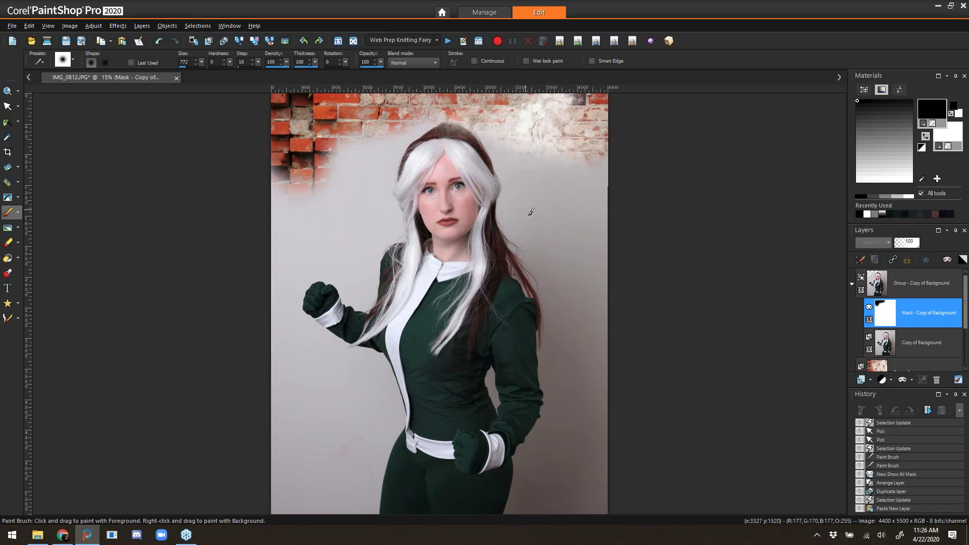
mouse_move(536, 222)
left_mouse_down()
mouse_move(555, 220)
mouse_move(558, 233)
mouse_move(535, 222)
mouse_move(572, 333)
mouse_move(567, 448)
mouse_move(566, 384)
mouse_move(553, 479)
mouse_move(545, 484)
mouse_move(530, 464)
mouse_move(546, 493)
mouse_move(535, 505)
mouse_move(556, 512)
mouse_move(598, 469)
mouse_move(594, 237)
left_mouse_up()
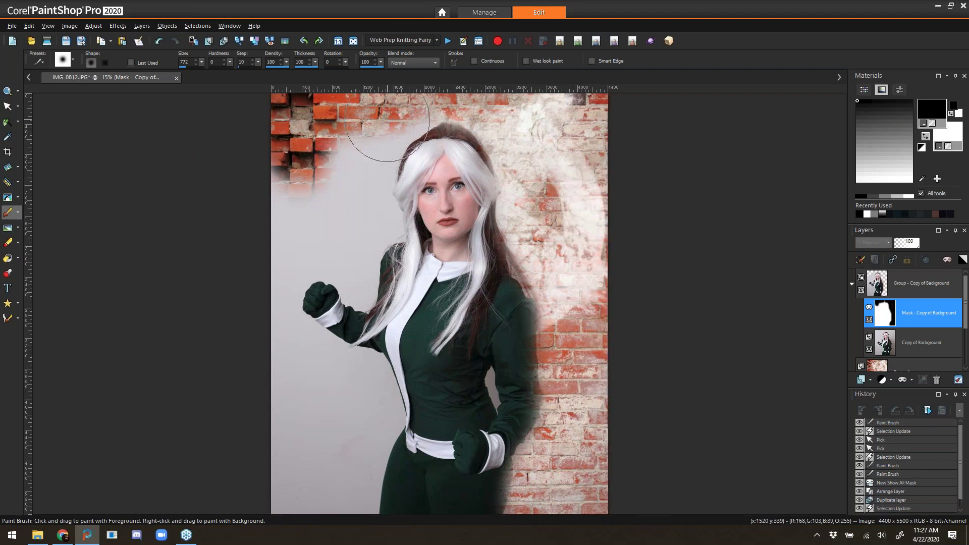
mouse_move(388, 128)
left_mouse_down()
mouse_move(404, 128)
mouse_move(374, 174)
mouse_move(390, 221)
mouse_move(365, 272)
mouse_move(366, 296)
mouse_move(322, 267)
mouse_move(297, 290)
mouse_move(288, 317)
mouse_move(293, 330)
mouse_move(382, 377)
mouse_move(386, 441)
mouse_move(369, 503)
mouse_move(353, 508)
mouse_move(345, 484)
mouse_move(351, 444)
mouse_move(339, 509)
left_mouse_up()
mouse_move(328, 435)
left_mouse_down()
mouse_move(317, 366)
mouse_move(278, 350)
mouse_move(318, 423)
mouse_move(316, 377)
mouse_move(303, 448)
mouse_move(281, 407)
mouse_move(307, 490)
mouse_move(287, 504)
mouse_move(305, 479)
mouse_move(300, 379)
mouse_move(302, 450)
left_mouse_up()
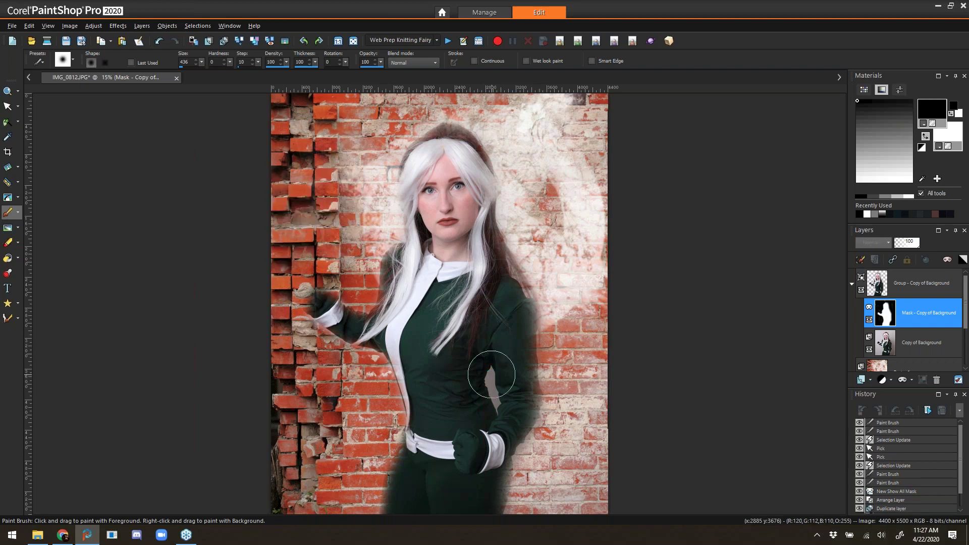
Paint black on the mask in the gap between arm and waist with a size 132 brush, and restore the raised fist with white
left_click_drag(499, 376, 493, 404)
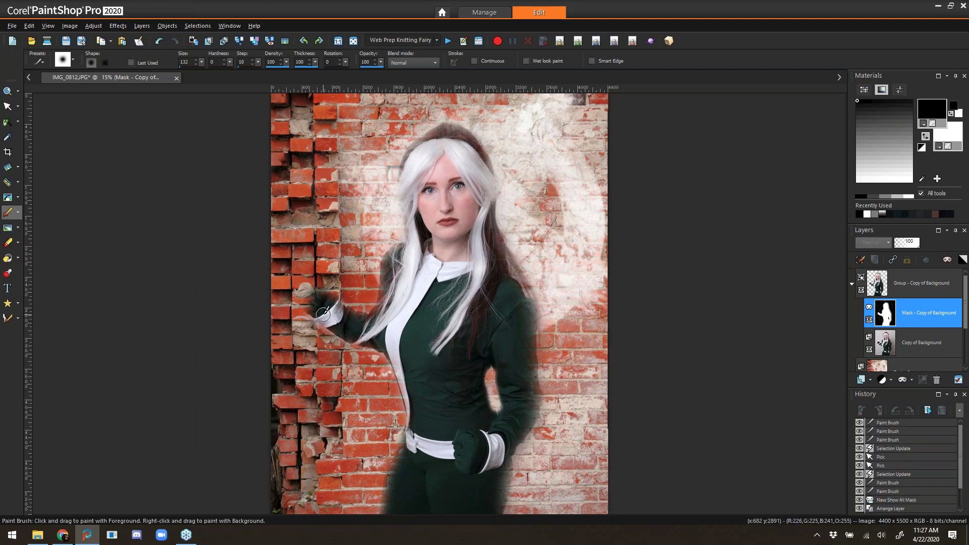
mouse_move(310, 298)
left_mouse_down()
mouse_move(326, 290)
mouse_move(333, 308)
left_mouse_up()
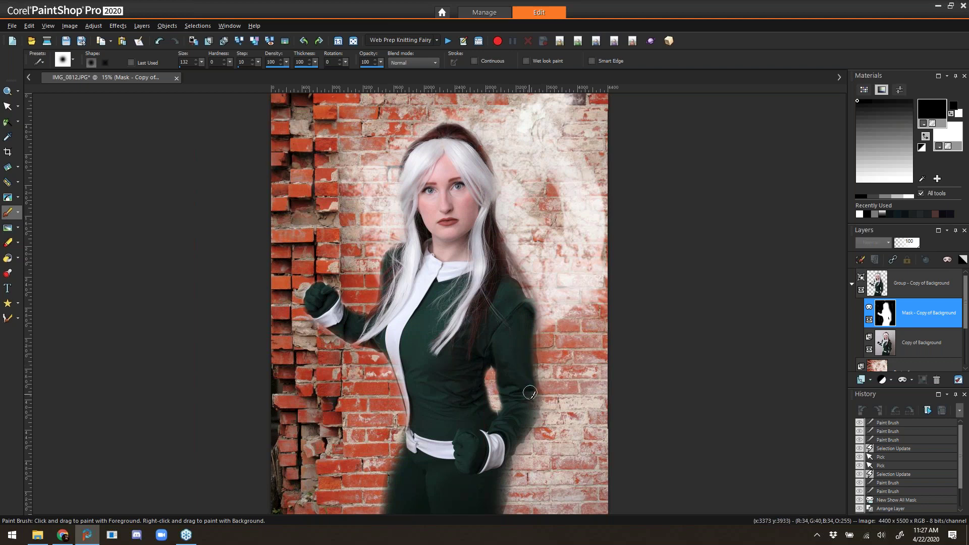
Refine the mask along the woman's outer arm and both hips with the size 132 brush, restoring costume edges with white
mouse_move(503, 428)
left_mouse_down()
mouse_move(525, 422)
mouse_move(532, 399)
left_mouse_up()
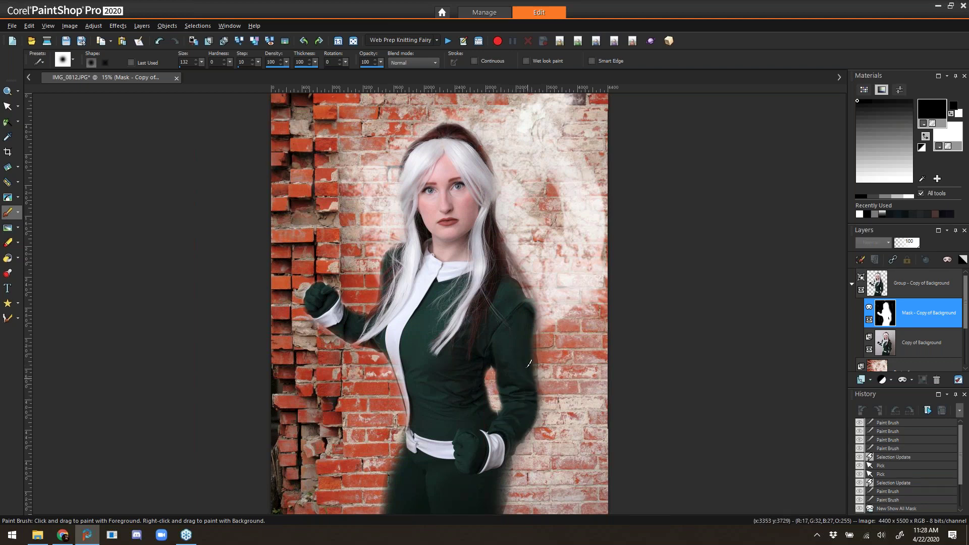
left_click_drag(531, 337, 529, 334)
mouse_move(499, 473)
left_mouse_down()
mouse_move(500, 486)
mouse_move(505, 472)
mouse_move(407, 458)
mouse_move(384, 516)
left_mouse_up()
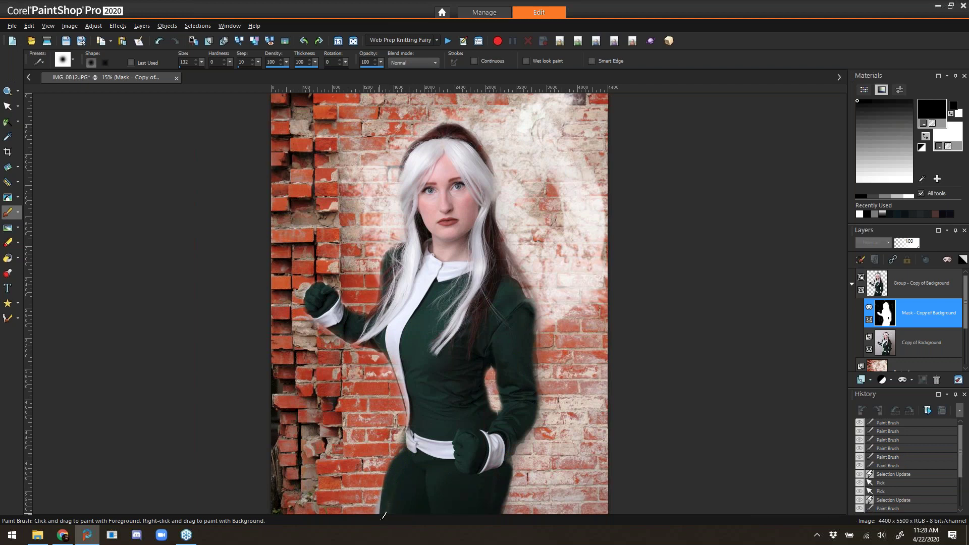
mouse_move(410, 437)
left_mouse_down()
mouse_move(371, 506)
mouse_move(372, 530)
left_mouse_up()
left_click(374, 488)
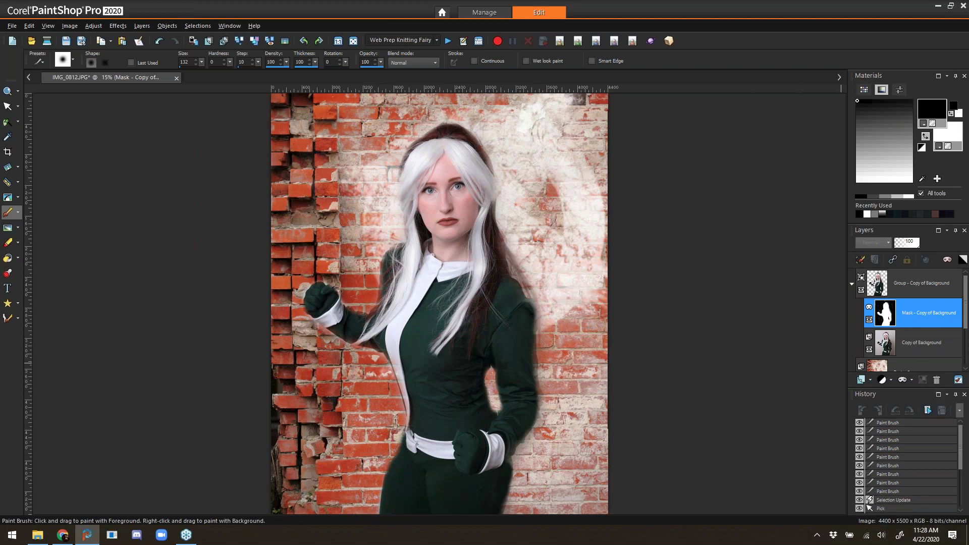
Set the blend mode of the brick wall layer, Raster 1, to Screen
left_click(906, 366)
scroll(963, 303, "down", 1)
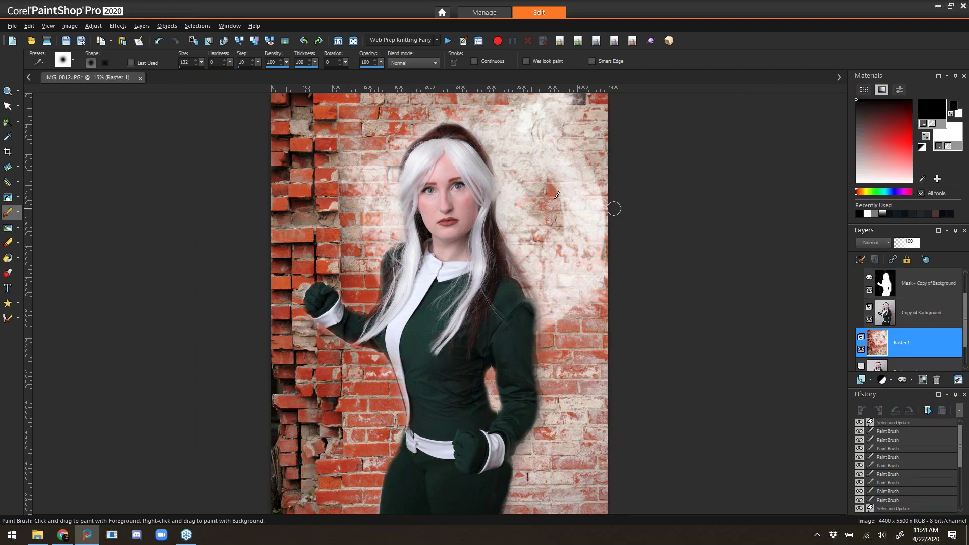
left_click(876, 243)
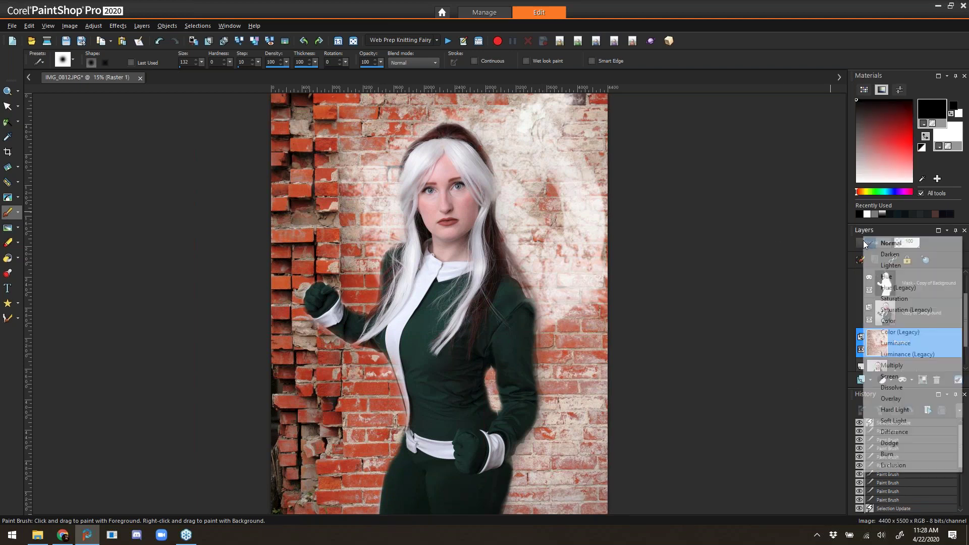
left_click(889, 377)
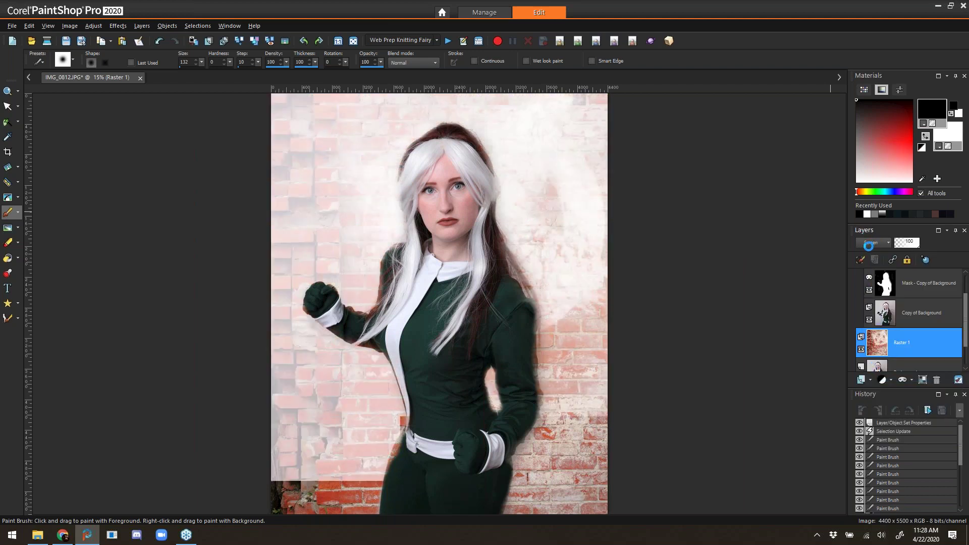
Duplicate the brick wall layer and set the copy to Multiply at 81% opacity
left_click(223, 40)
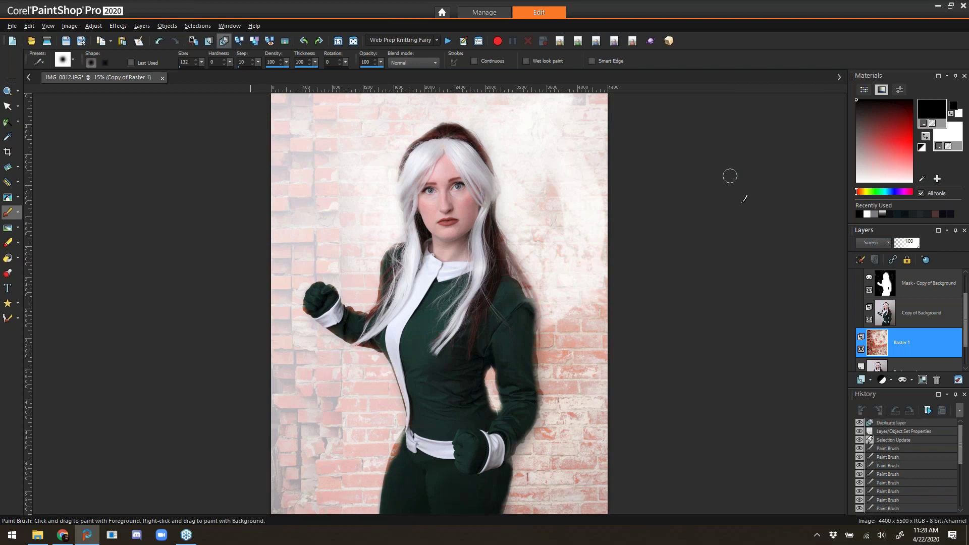
left_click(870, 243)
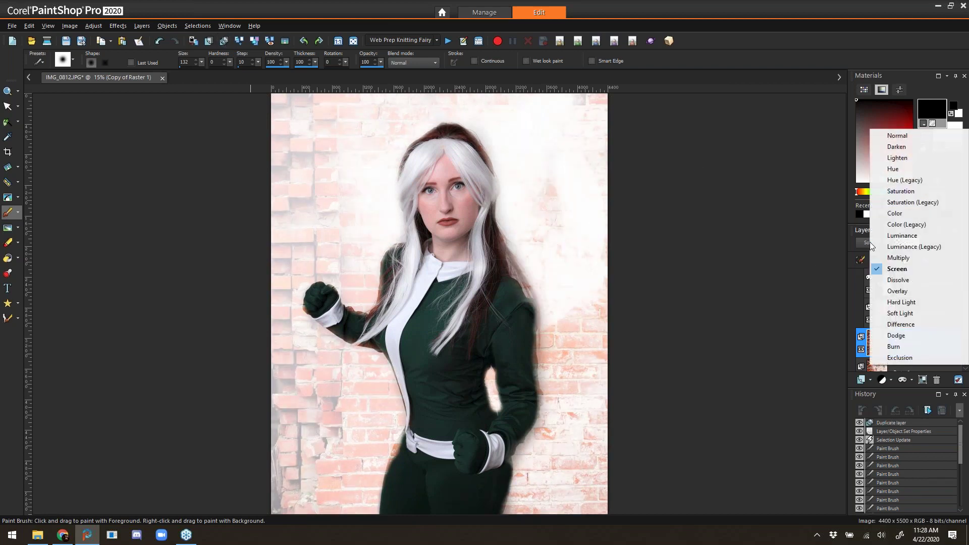
left_click(898, 258)
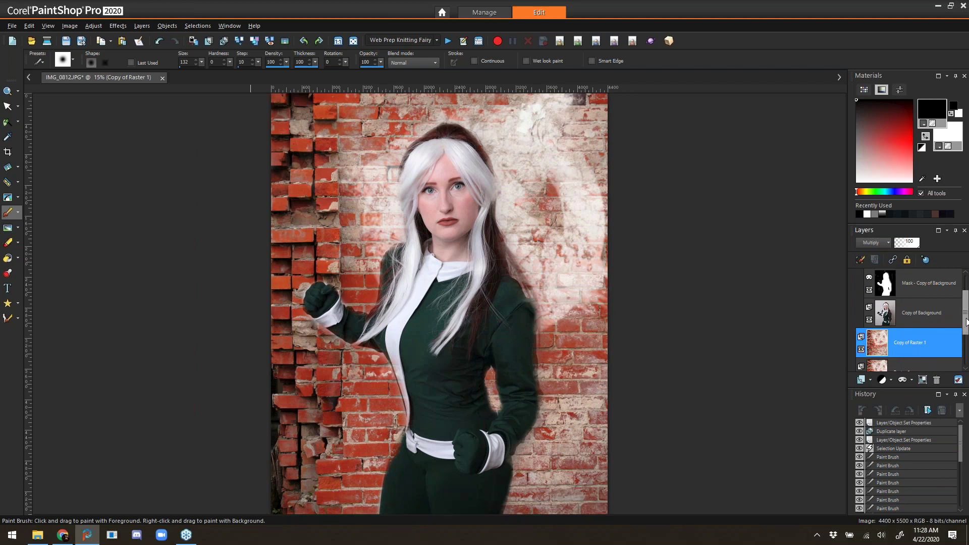
left_click_drag(917, 247, 915, 248)
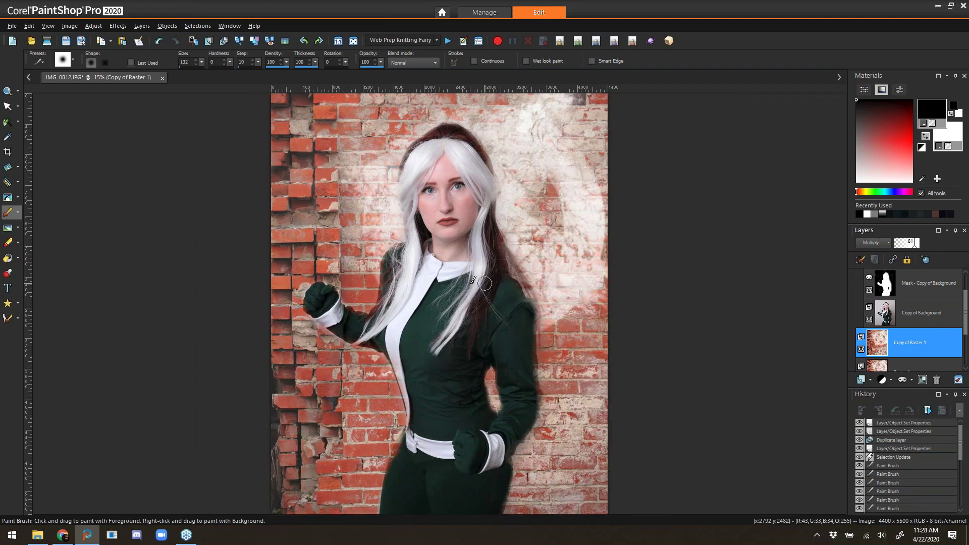
Touch up the woman's mask around the raised forearm, arm gap, elbow, cuff, belt and hip using the size 132 brush
left_click(914, 285)
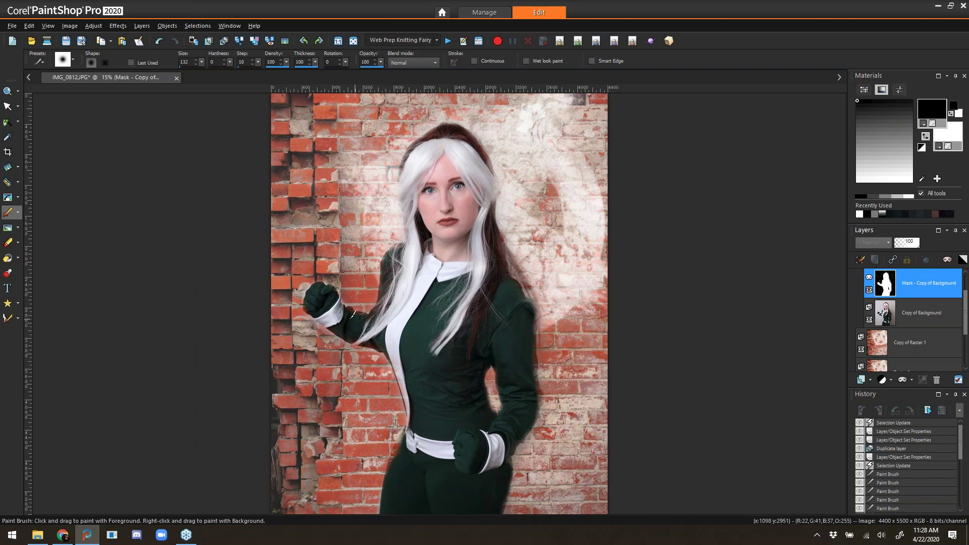
left_click(354, 314)
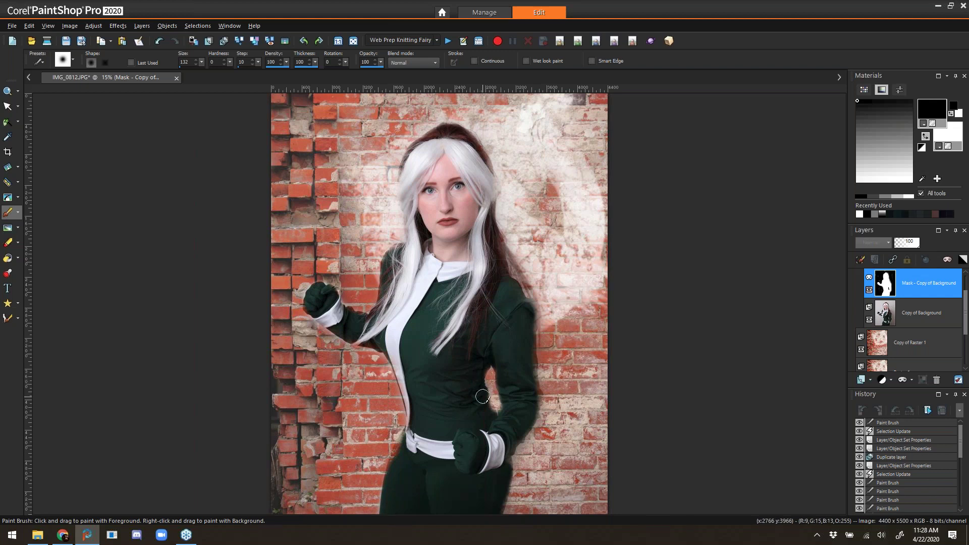
left_click(488, 425)
left_click(508, 403)
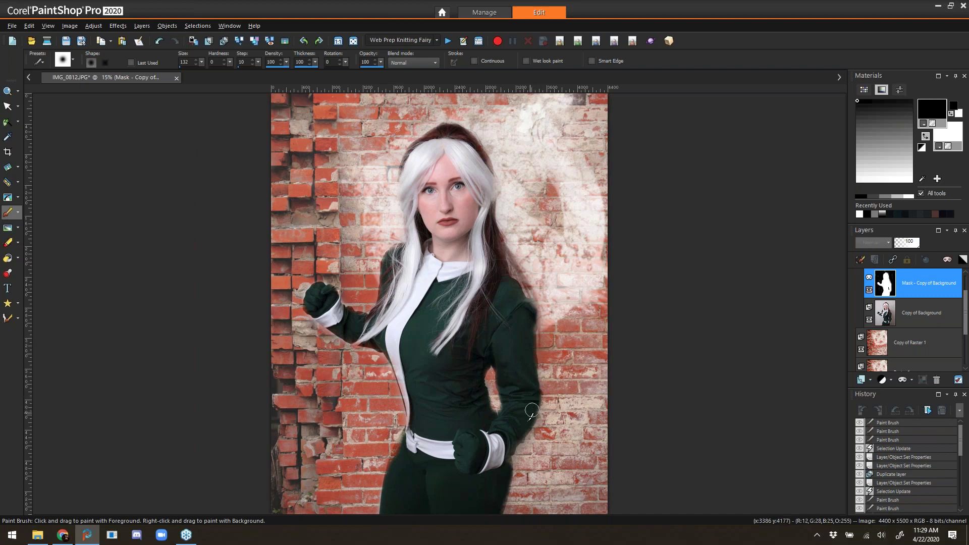
left_click(499, 469)
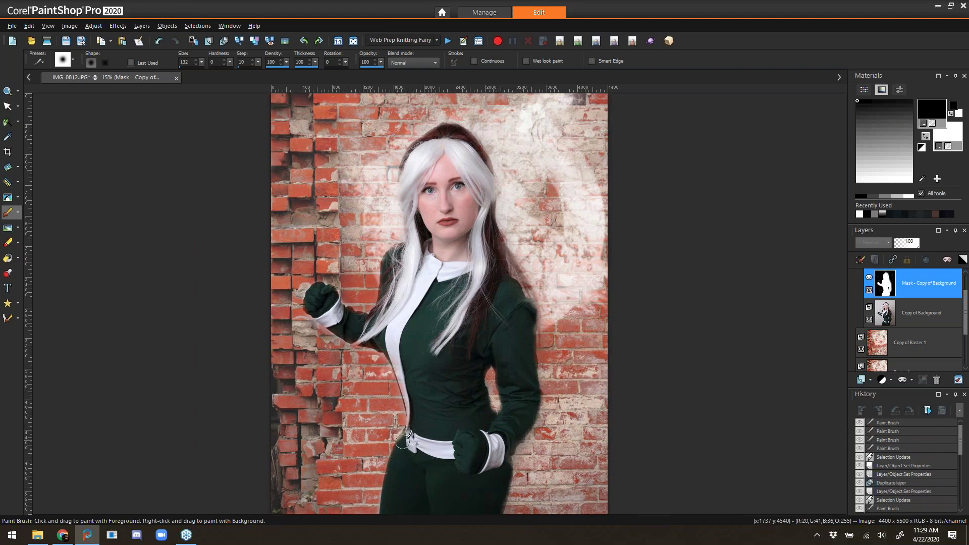
left_click(418, 428)
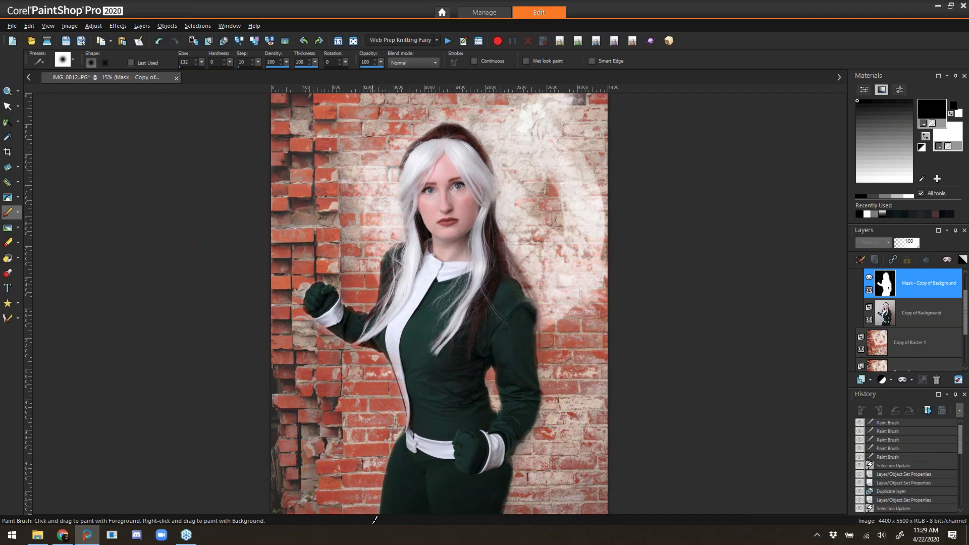
left_click_drag(377, 508, 377, 514)
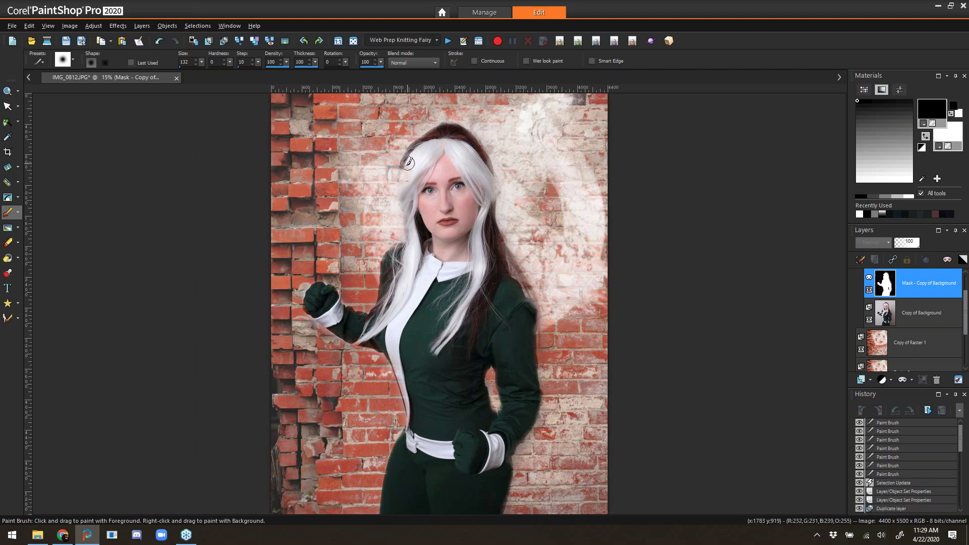
Refine the mask along the hair at the sides and crown of the head and down toward the shoulder
left_click_drag(407, 174, 406, 173)
left_click_drag(429, 142, 457, 135)
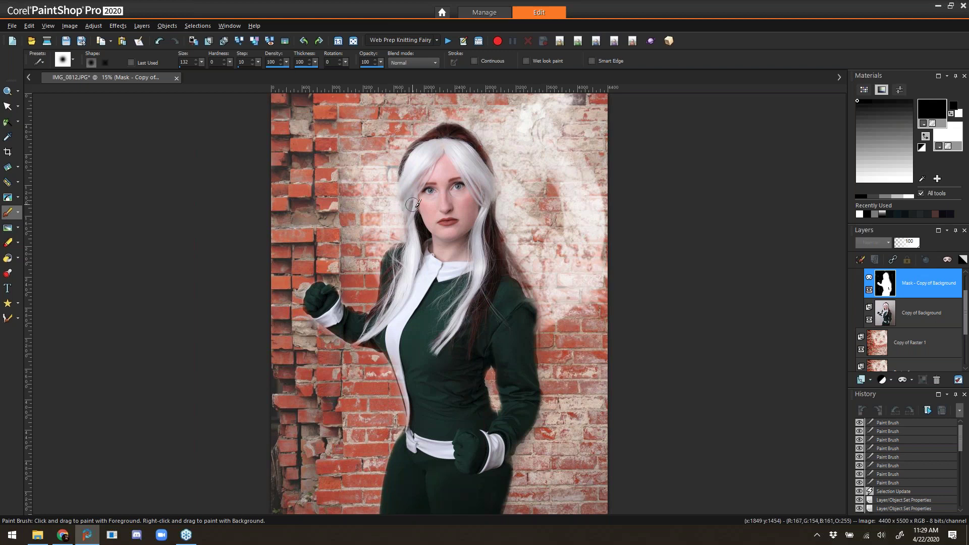
left_click_drag(415, 217, 416, 248)
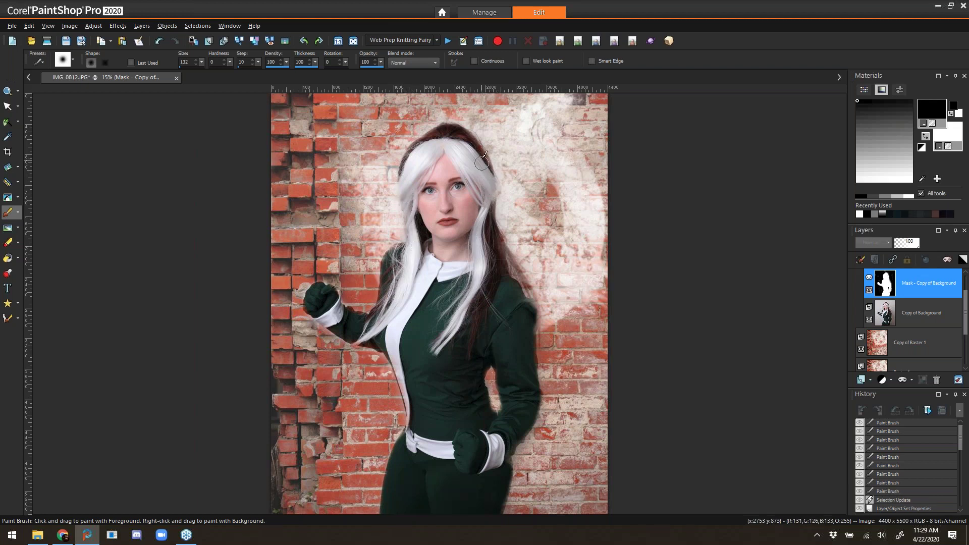
left_click_drag(444, 208, 446, 209)
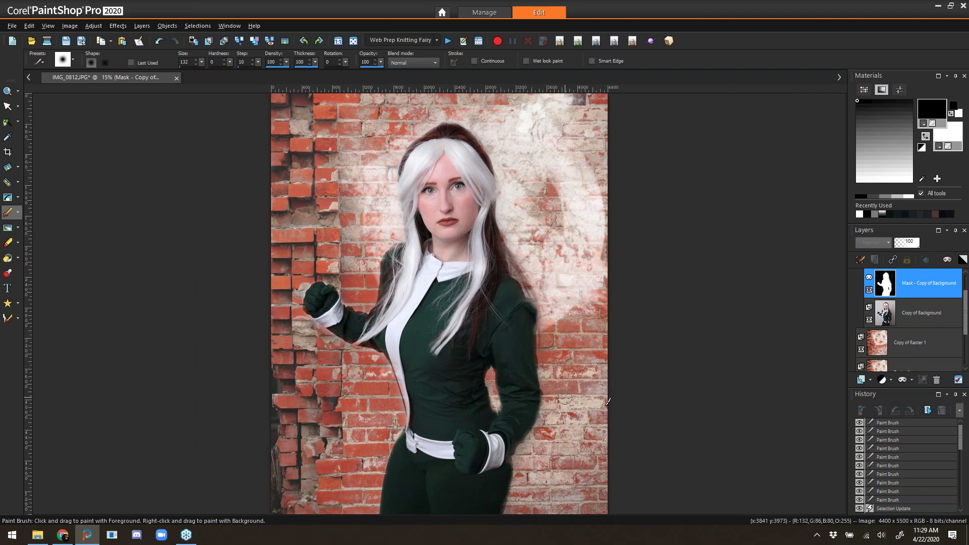
left_click(506, 257)
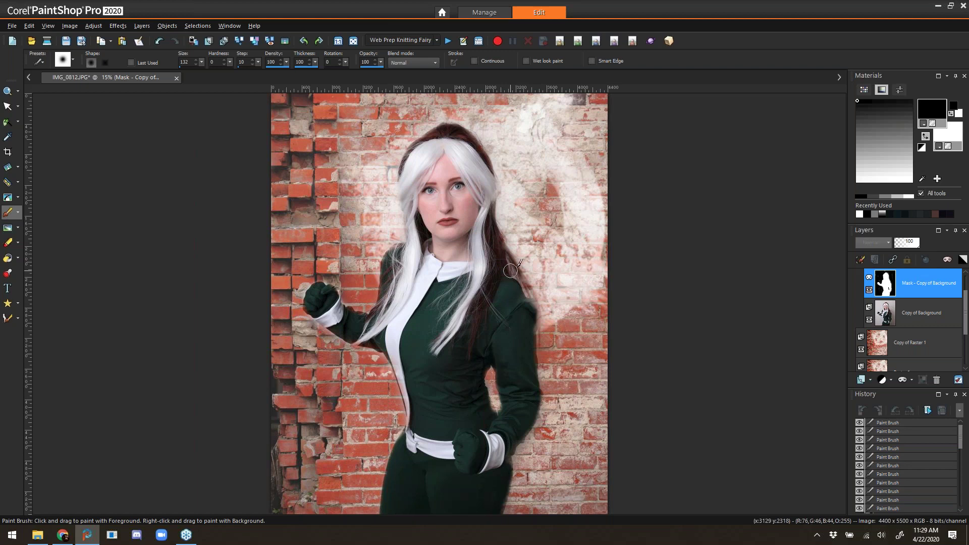
Set the brush opacity to 20 and blend the mask along the dark hair beside the woman's shoulder
key("alt")
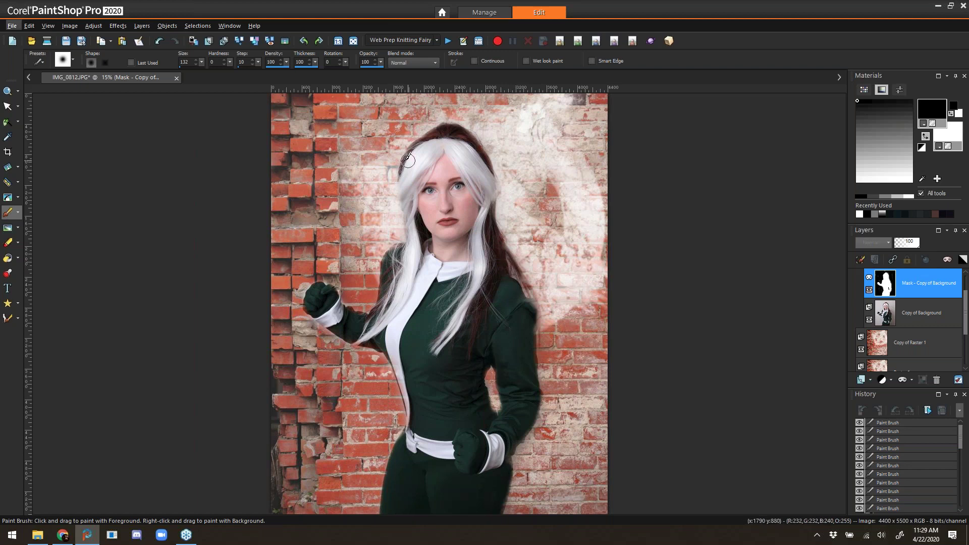
left_click_drag(379, 65, 340, 74)
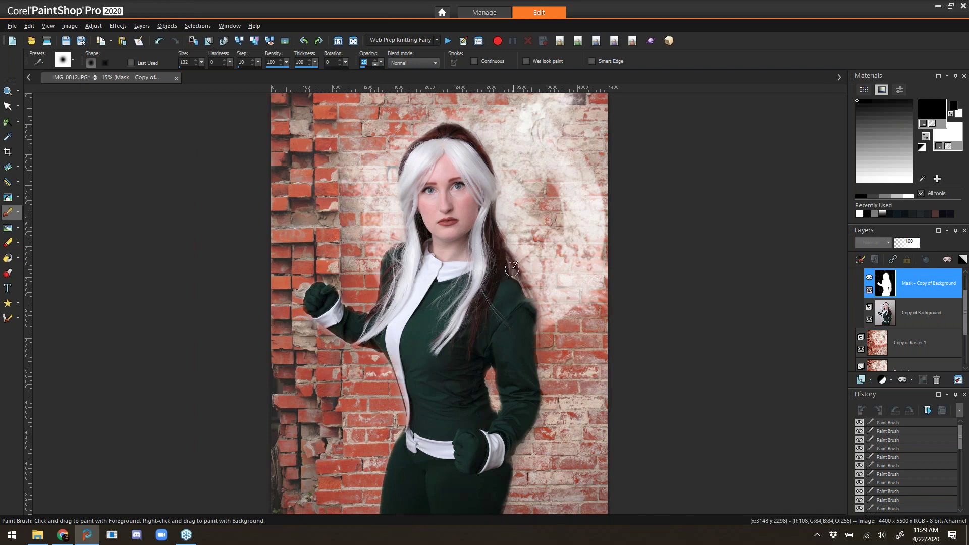
left_click_drag(509, 266, 537, 297)
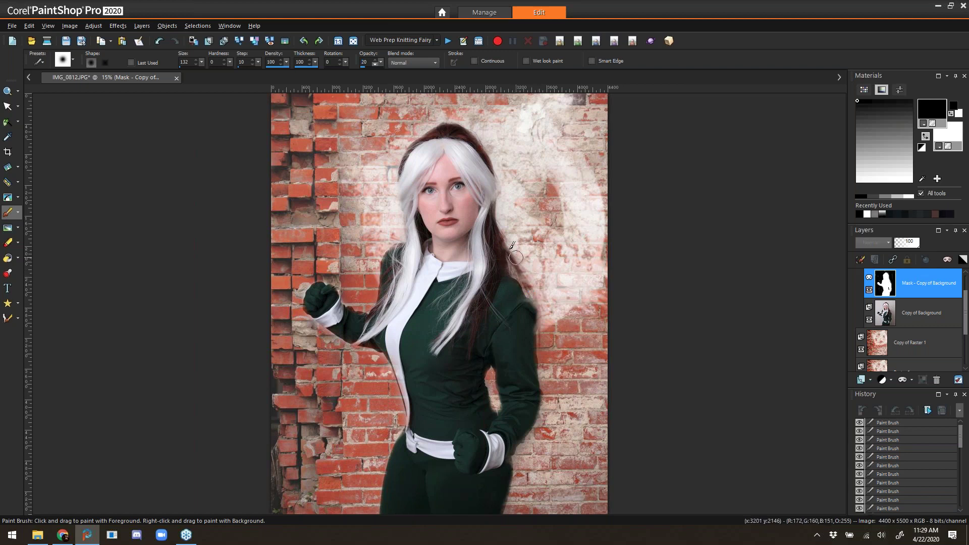
mouse_move(515, 251)
left_mouse_down()
mouse_move(525, 280)
mouse_move(498, 254)
mouse_move(513, 287)
left_mouse_up()
left_click_drag(515, 295, 520, 299)
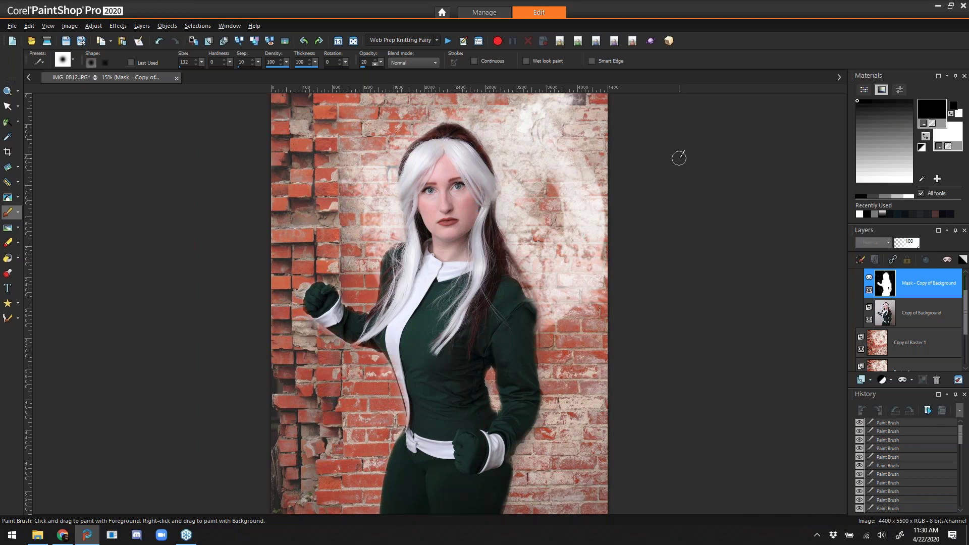
Make the woman's mask group, Group - Copy of Background, the active layer
left_click(962, 305)
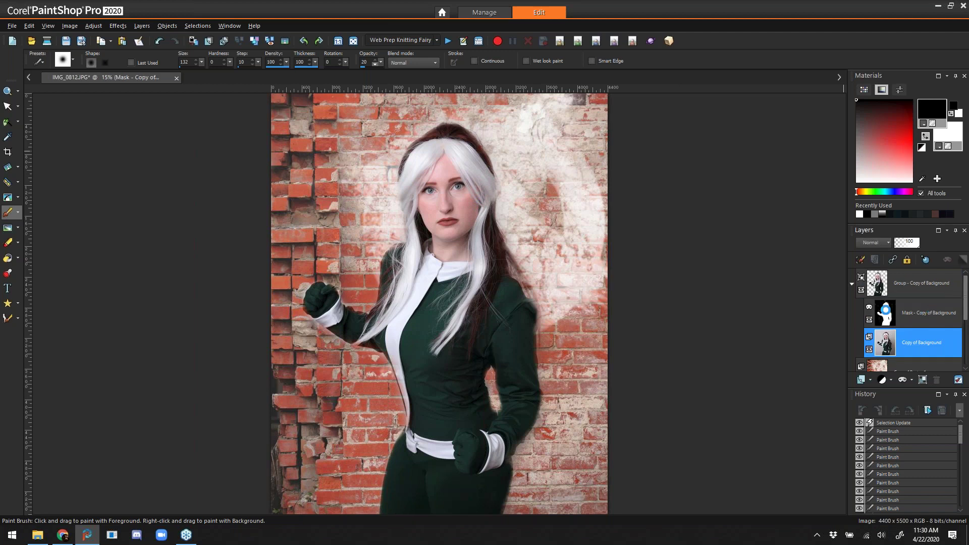
left_click(903, 309)
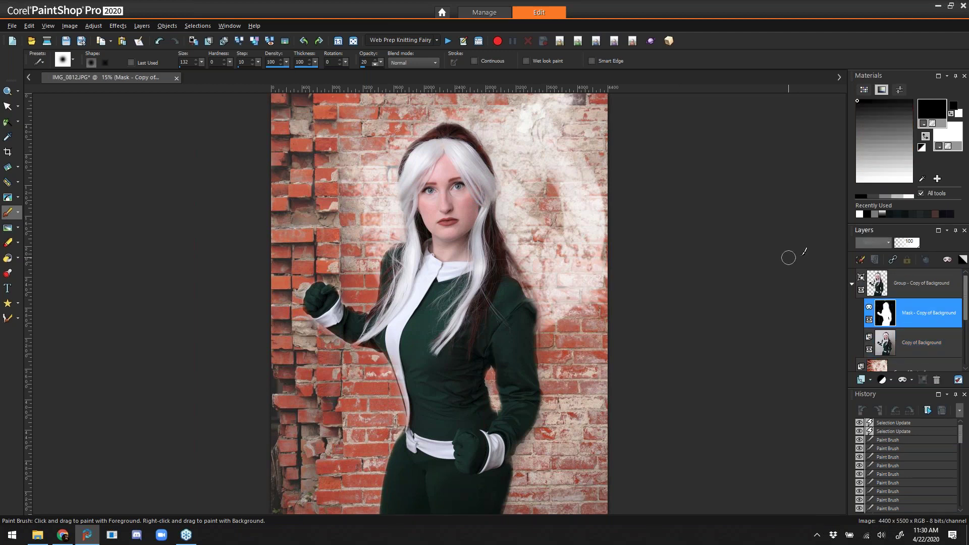
left_click(905, 280)
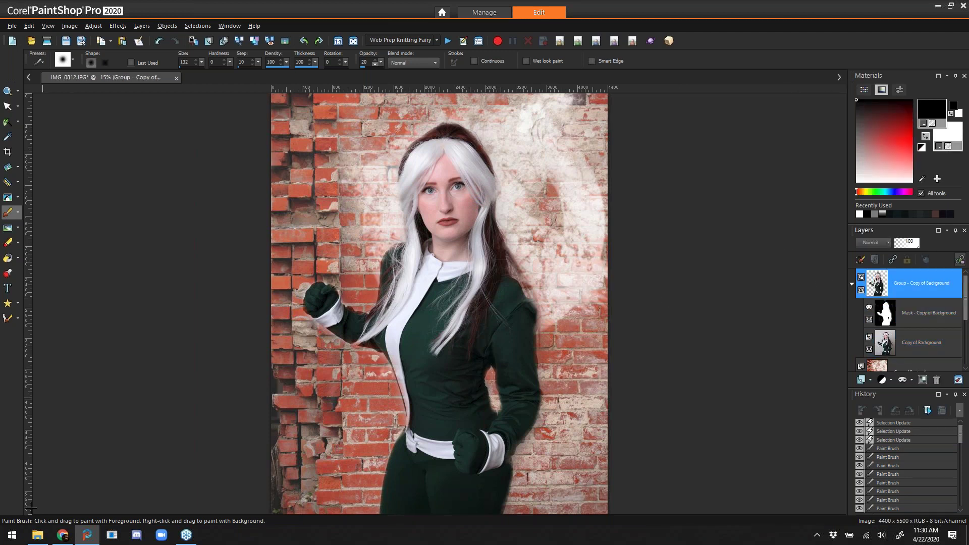
Open the grey cloud texture IMG_5596m.JPG from the Photography folder's Design > My Abstract subfolder as a new image
left_click(32, 537)
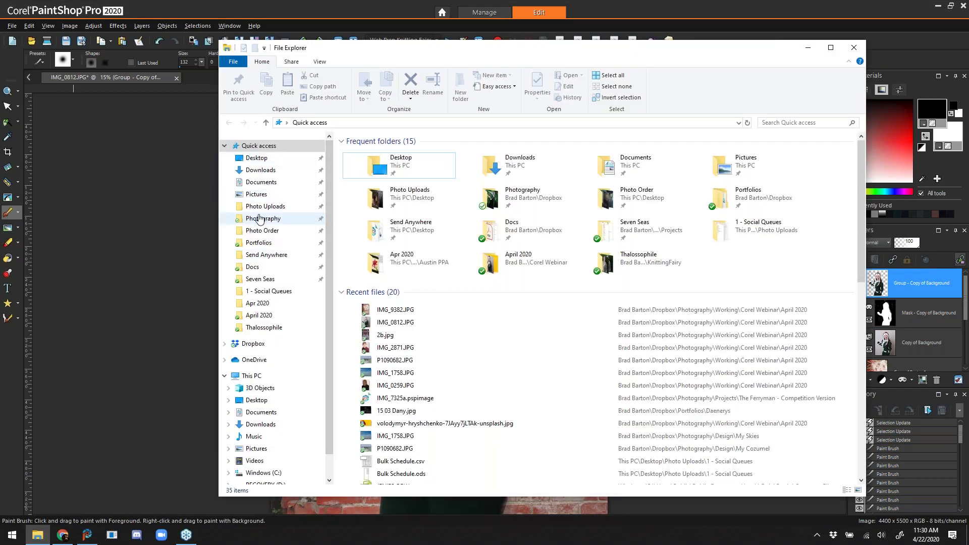
left_click(261, 218)
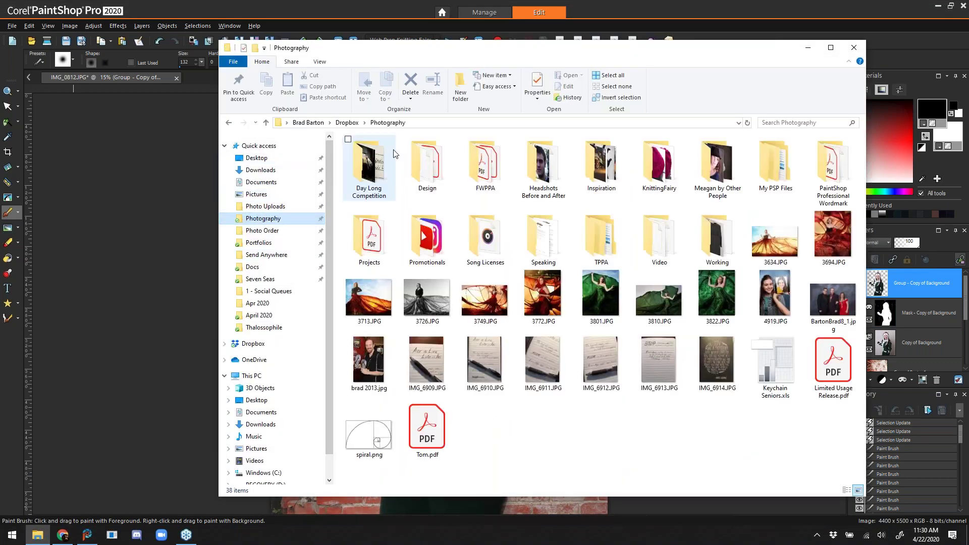
left_click(449, 174)
double_click(449, 173)
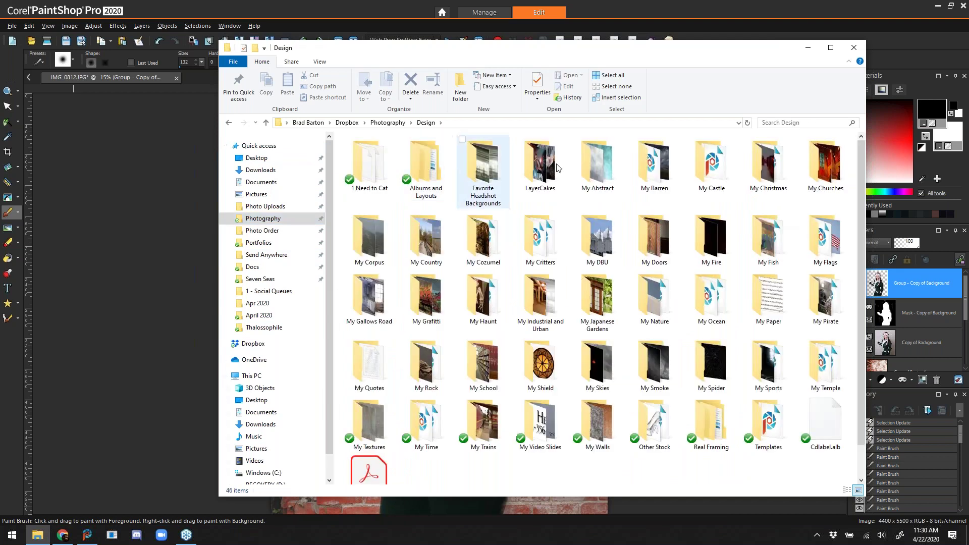
double_click(598, 167)
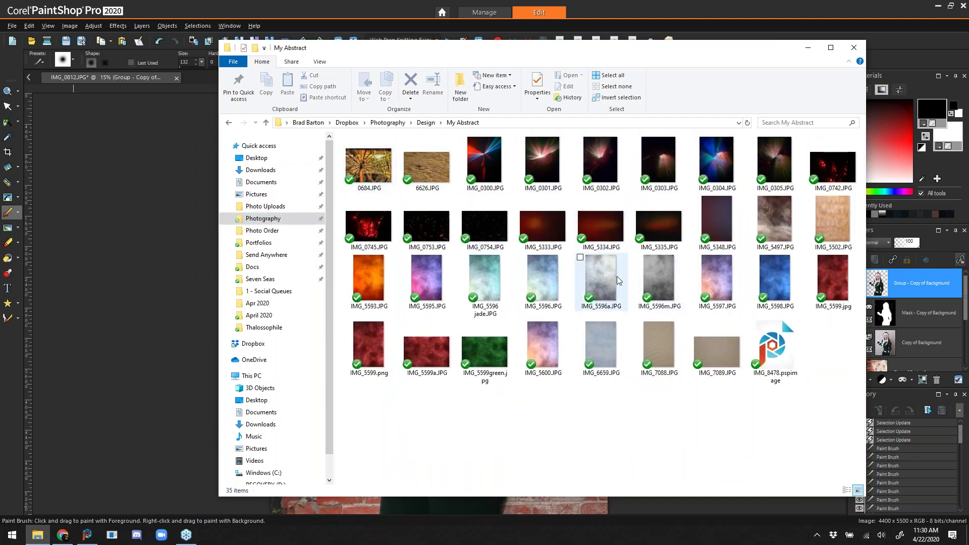
left_click_drag(661, 278, 150, 186)
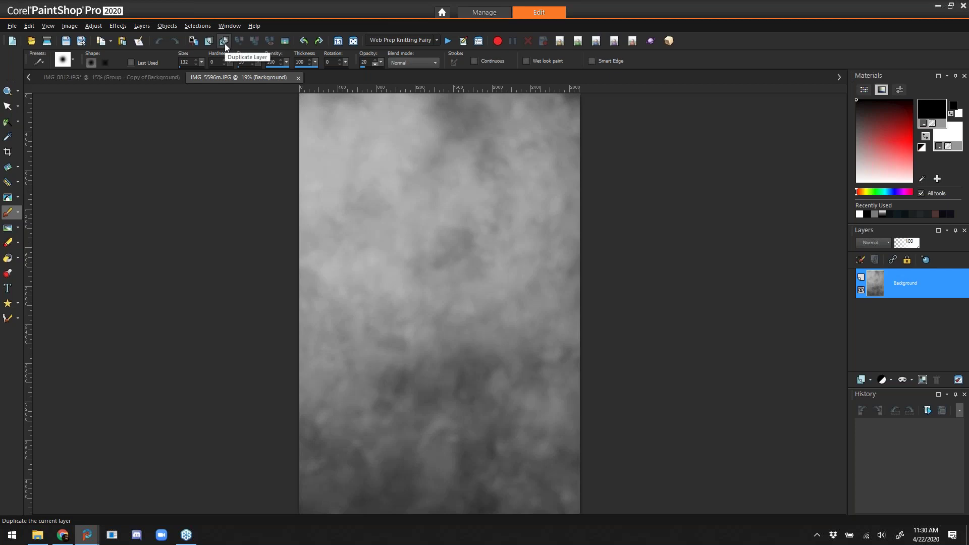
Paste the grey cloud texture into IMG_0812.JPG as a new layer and move it to the canvas's upper-left corner
left_click(99, 80)
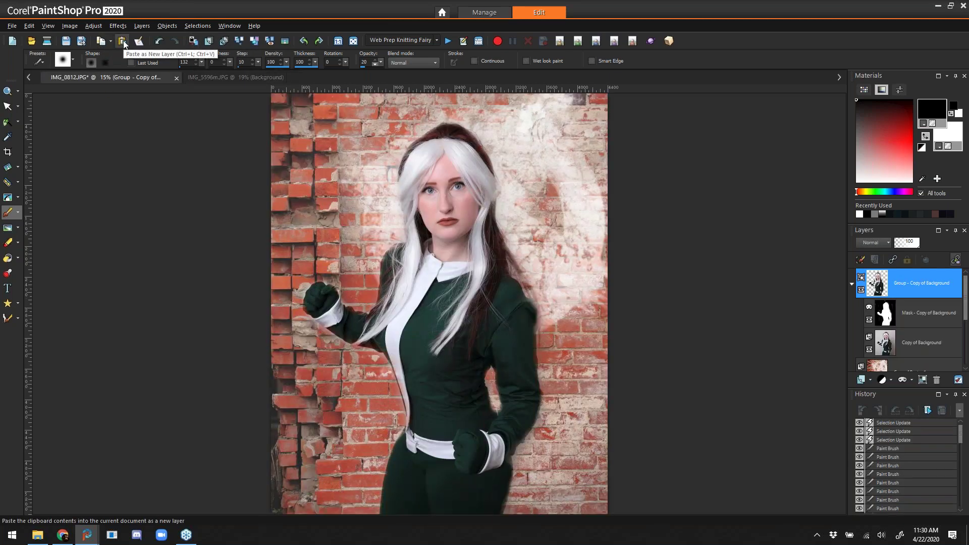
left_click(122, 43)
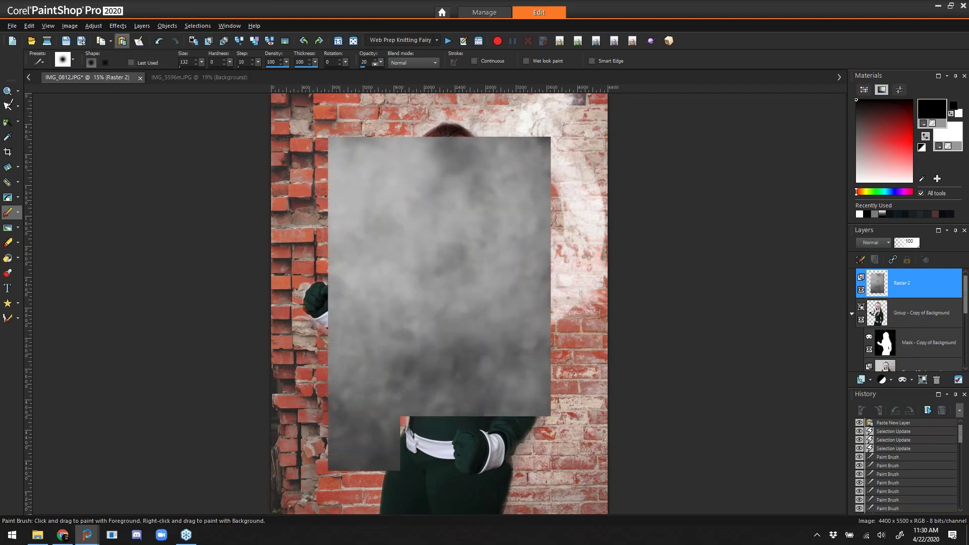
left_click_drag(404, 212, 343, 158)
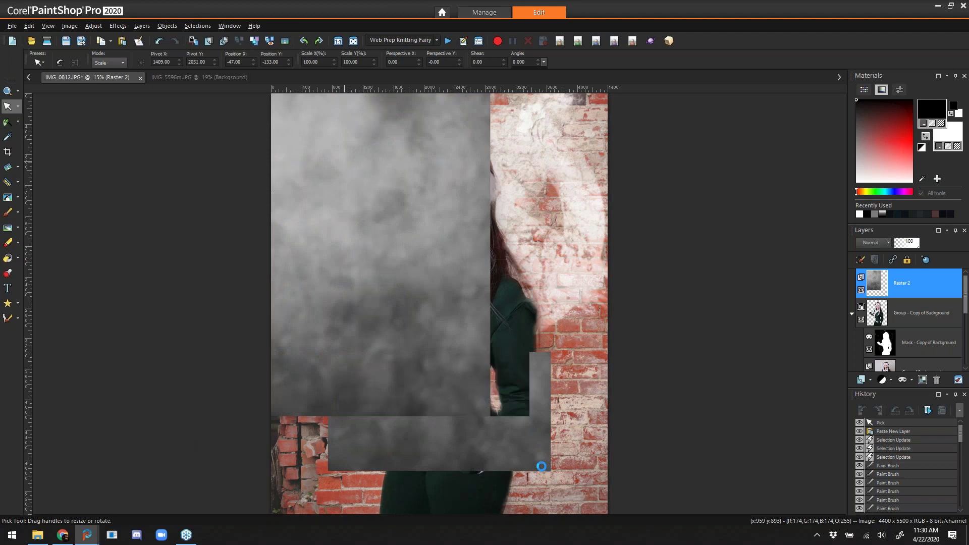
Enlarge the cloud layer to cover the whole canvas and set its blend mode to Multiply
left_click_drag(490, 417, 586, 349)
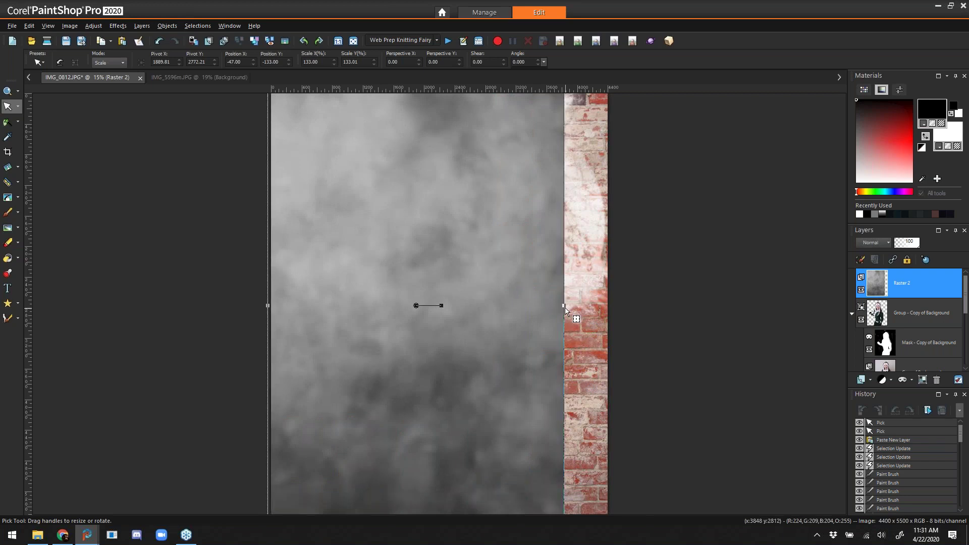
left_click_drag(564, 309, 619, 296)
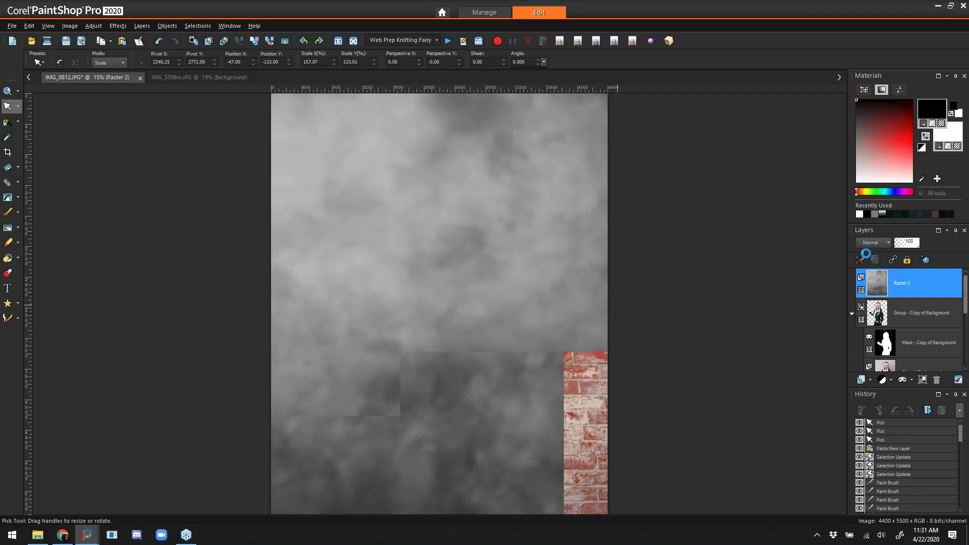
left_click(869, 243)
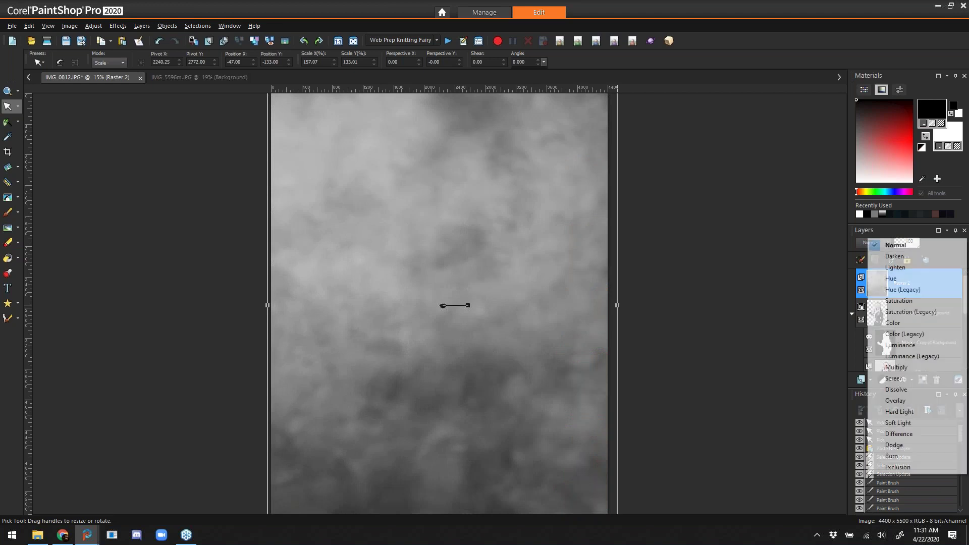
left_click(913, 367)
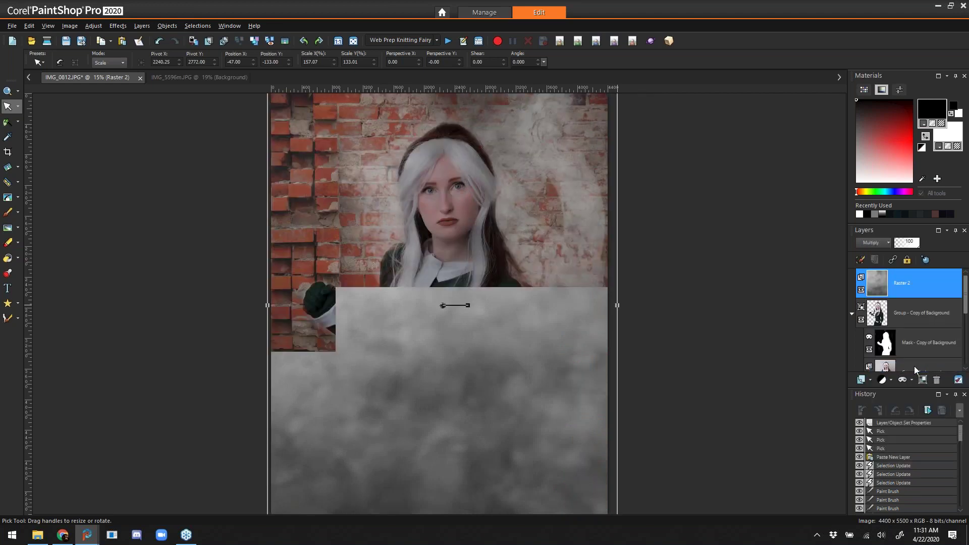
Add a Show All mask layer to the cloud layer Raster 2
left_click(142, 26)
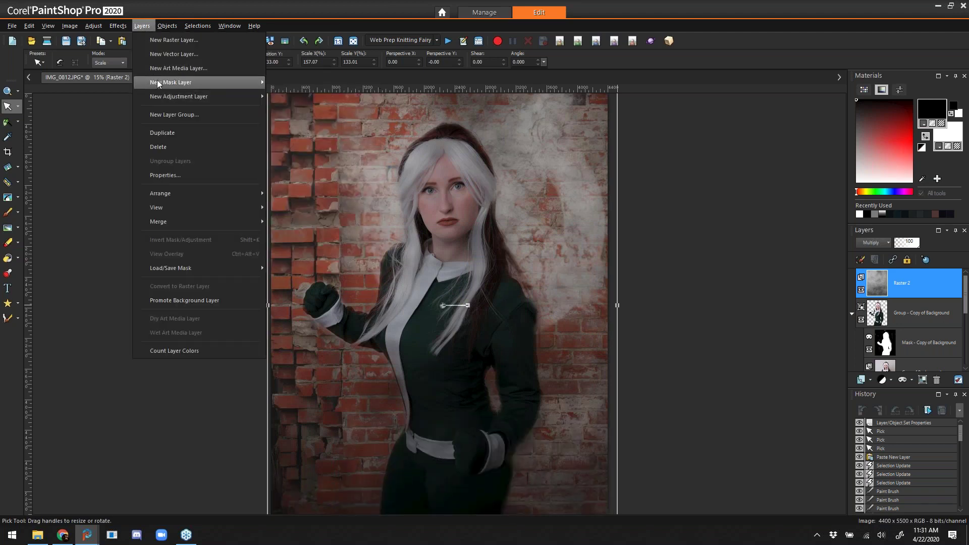
mouse_move(156, 81)
left_click(308, 84)
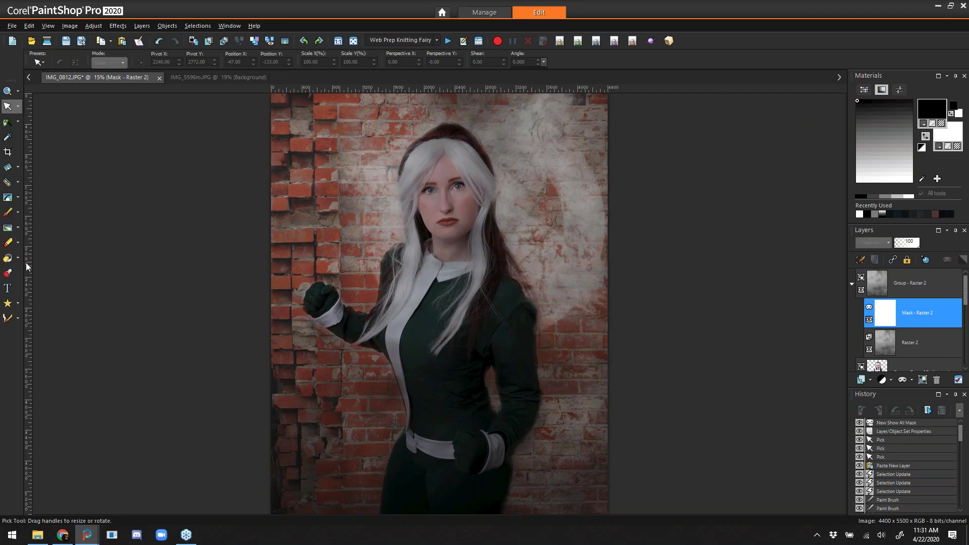
Paint black on the cloud mask over the woman's face, hair and raised arm with a size 673 brush at 20 opacity
left_click(8, 213)
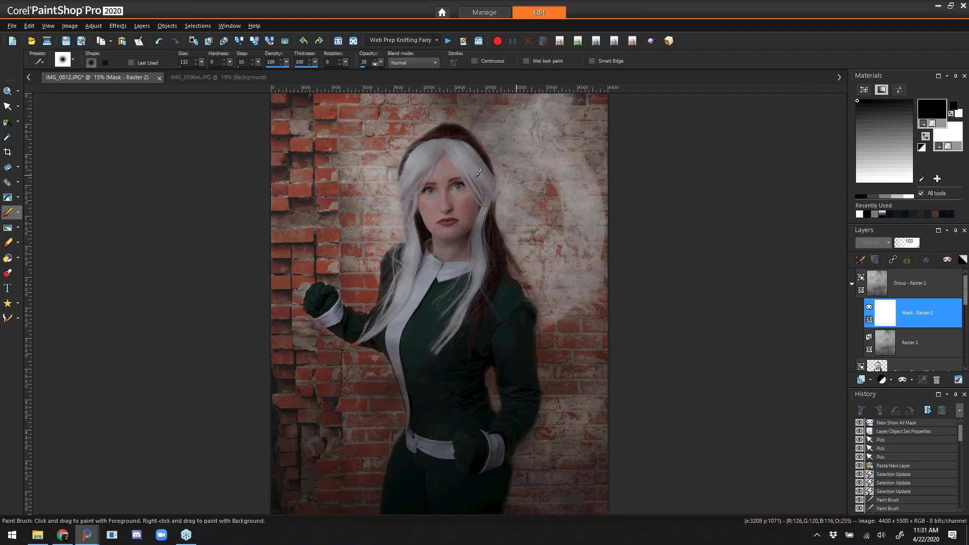
mouse_move(401, 180)
left_mouse_down()
mouse_move(440, 263)
mouse_move(412, 232)
mouse_move(396, 283)
mouse_move(353, 303)
mouse_move(323, 303)
left_mouse_up()
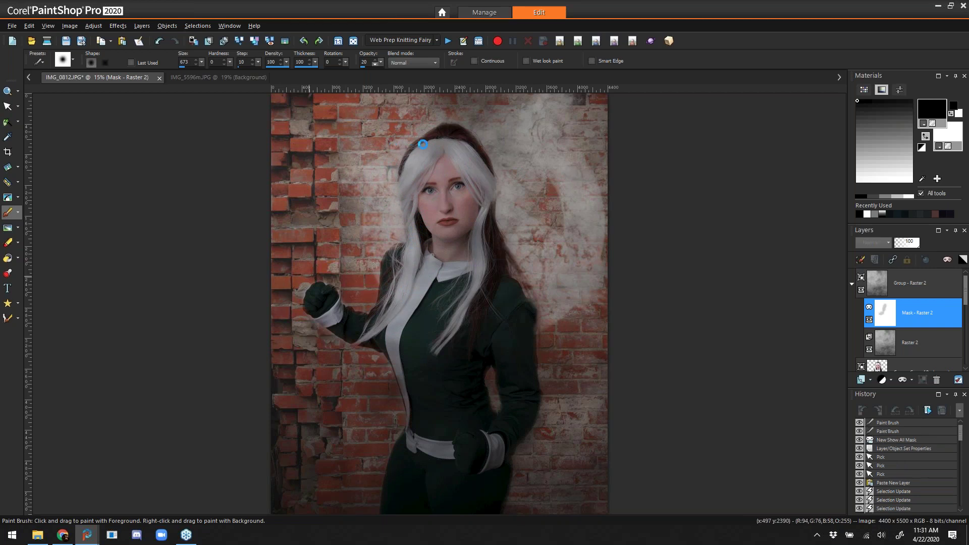
mouse_move(408, 149)
left_mouse_down()
mouse_move(347, 160)
mouse_move(305, 102)
mouse_move(342, 198)
left_mouse_up()
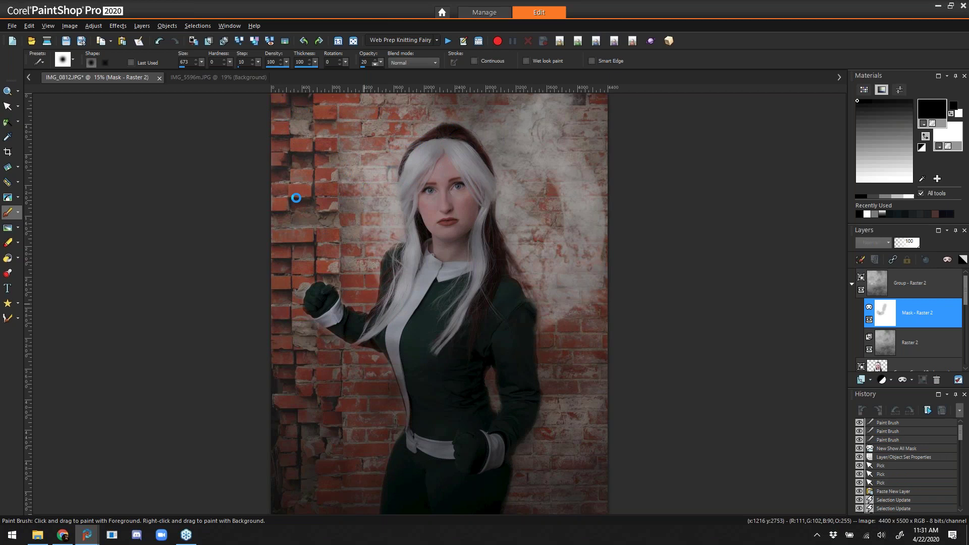
left_click_drag(333, 159, 353, 151)
mouse_move(408, 101)
left_mouse_down()
mouse_move(447, 136)
mouse_move(439, 141)
left_mouse_up()
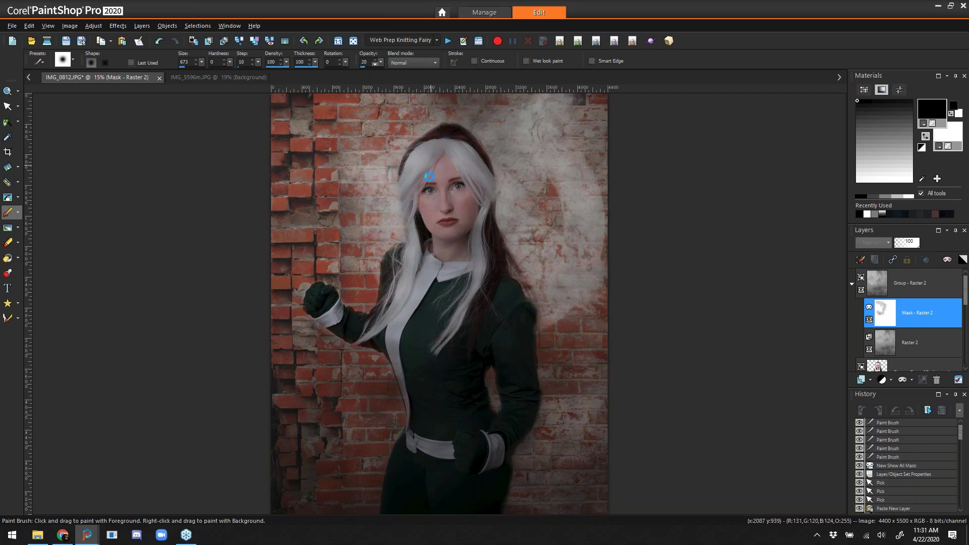
left_click_drag(402, 172, 435, 180)
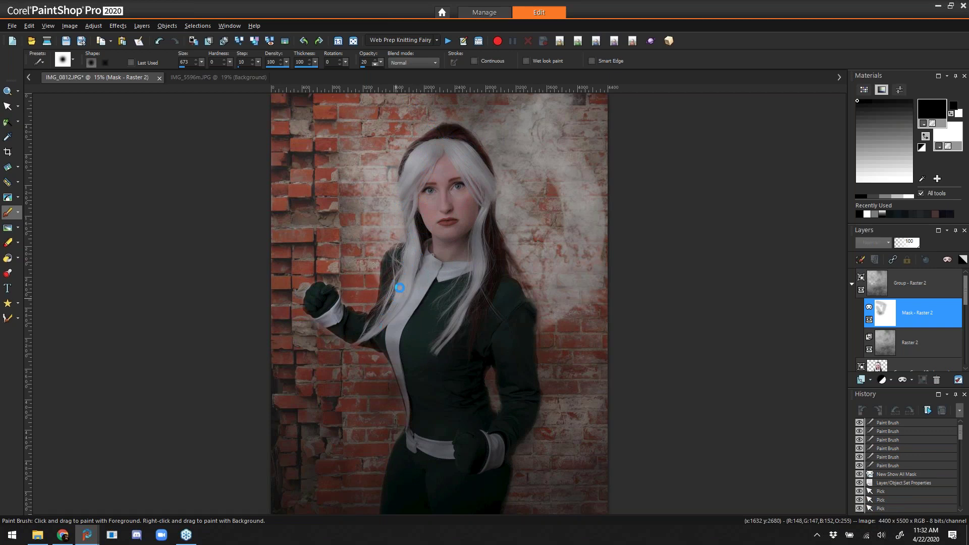
left_click_drag(396, 297, 397, 286)
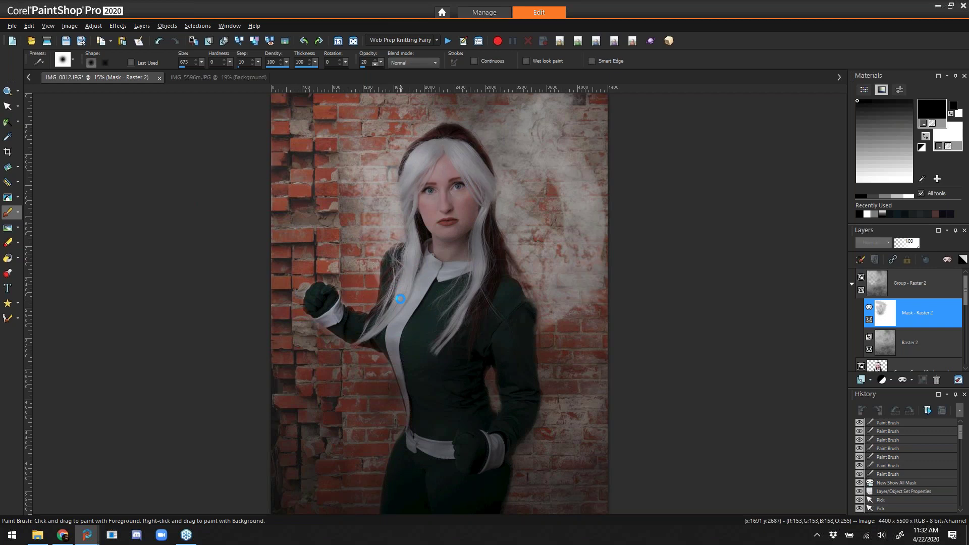
left_click_drag(405, 289, 412, 285)
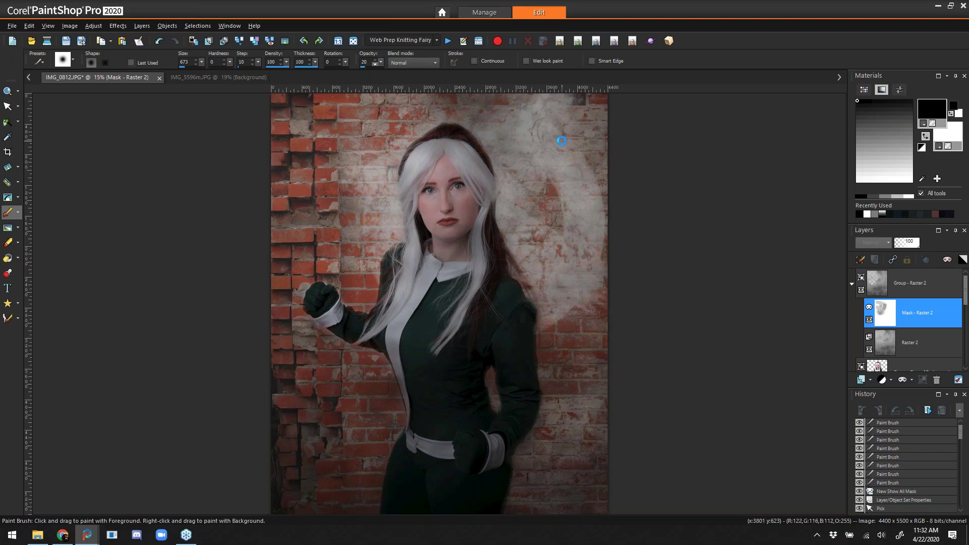
left_click(413, 157)
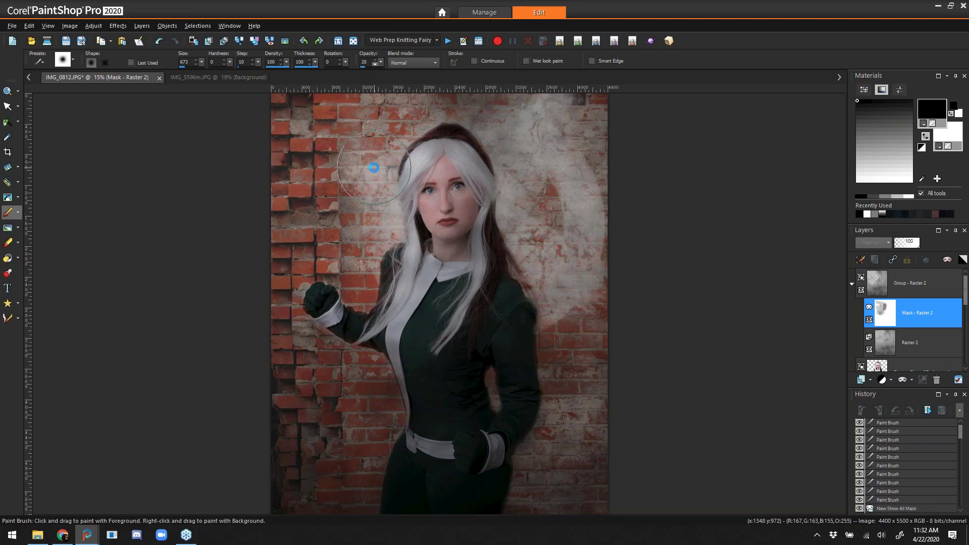
Paint black on the cloud mask over the woman's face and torso with a size 475 brush, and reduce the brush size to 145
scroll(404, 166, "down", 2)
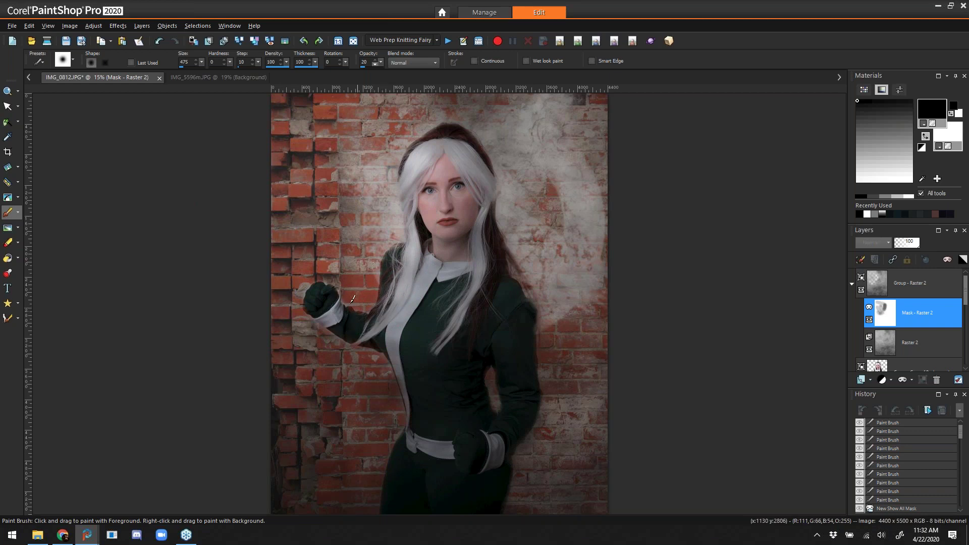
left_click(448, 185)
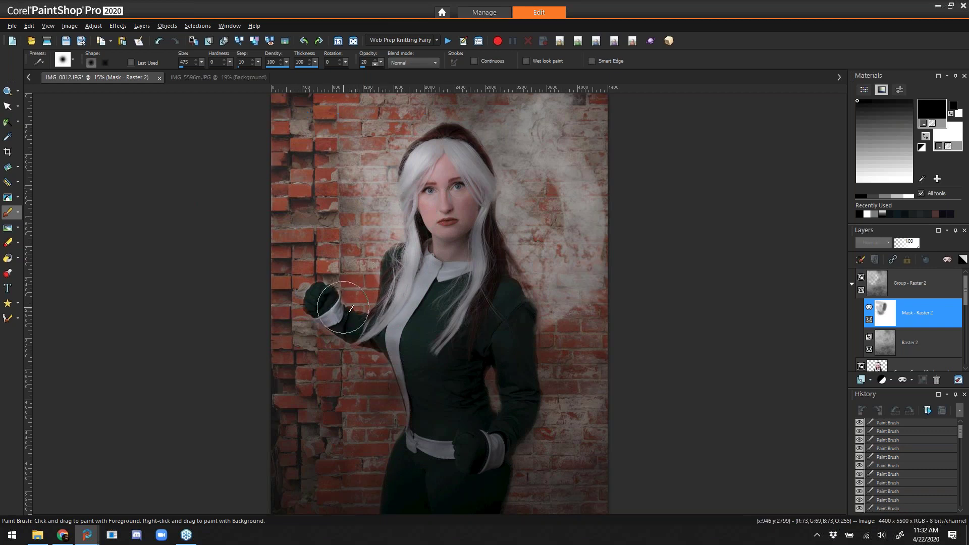
left_click_drag(403, 360, 414, 398)
left_click_drag(401, 433, 398, 451)
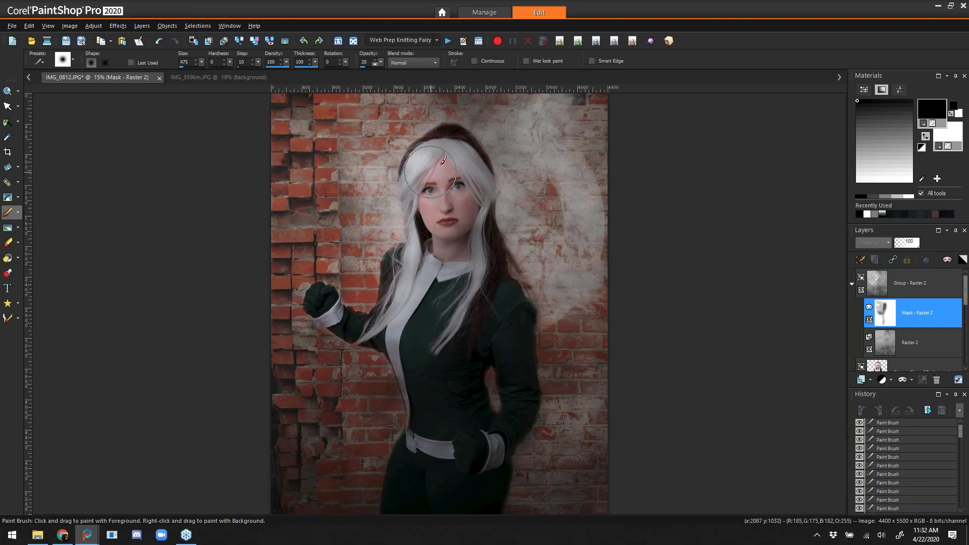
left_click_drag(324, 104, 394, 207)
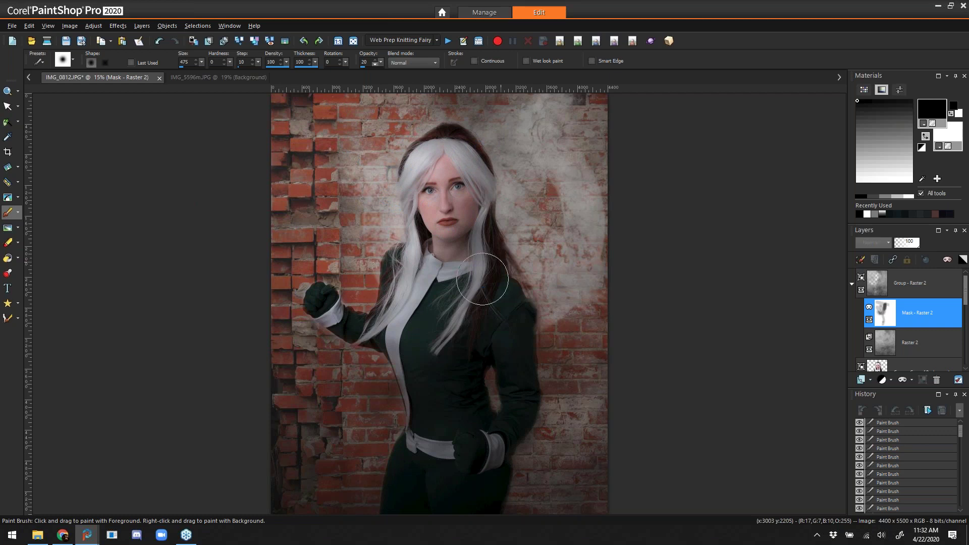
key("alt")
mouse_move(483, 265)
left_mouse_down()
mouse_move(485, 211)
mouse_move(467, 296)
left_mouse_up()
key("alt")
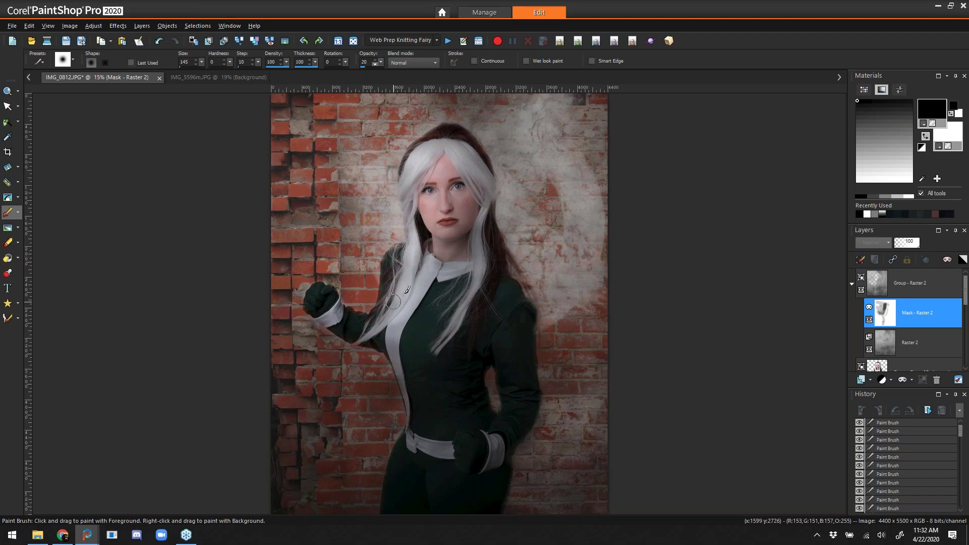
Compare the image with and without the cloud effect by toggling the visibility of Group - Raster 2 and its mask
left_click(861, 290)
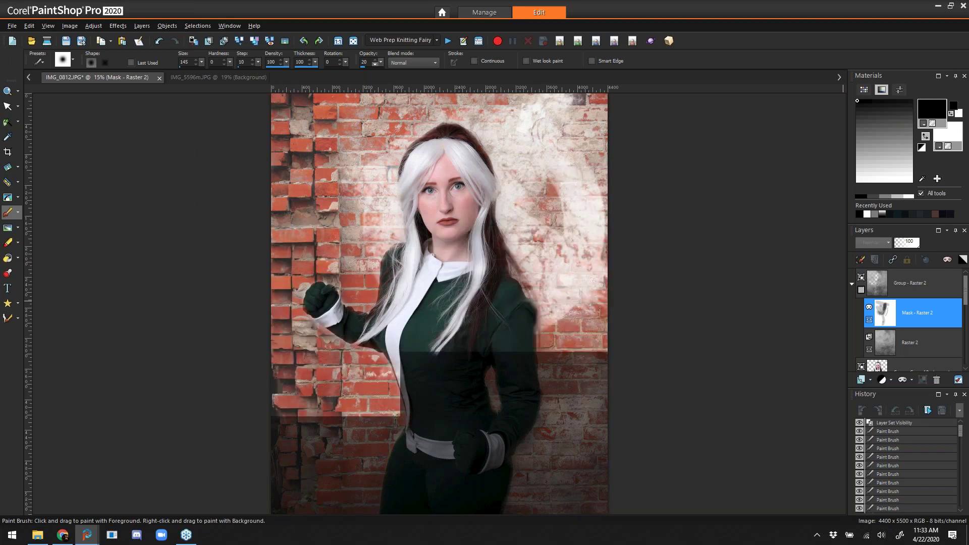
left_click(861, 289)
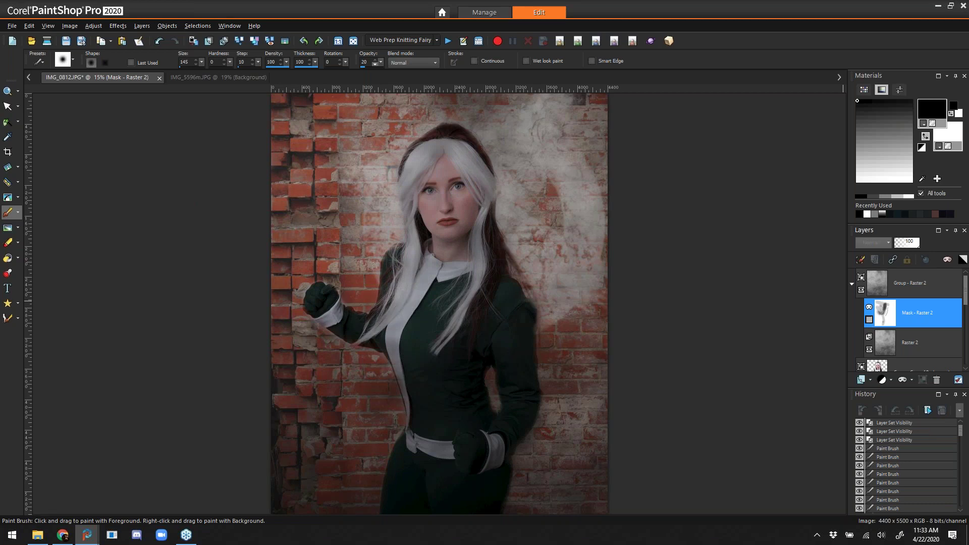
left_click(869, 320)
mouse_move(410, 150)
left_mouse_down()
mouse_move(461, 147)
mouse_move(394, 204)
mouse_move(457, 217)
mouse_move(429, 283)
left_mouse_up()
left_click_drag(330, 312, 424, 303)
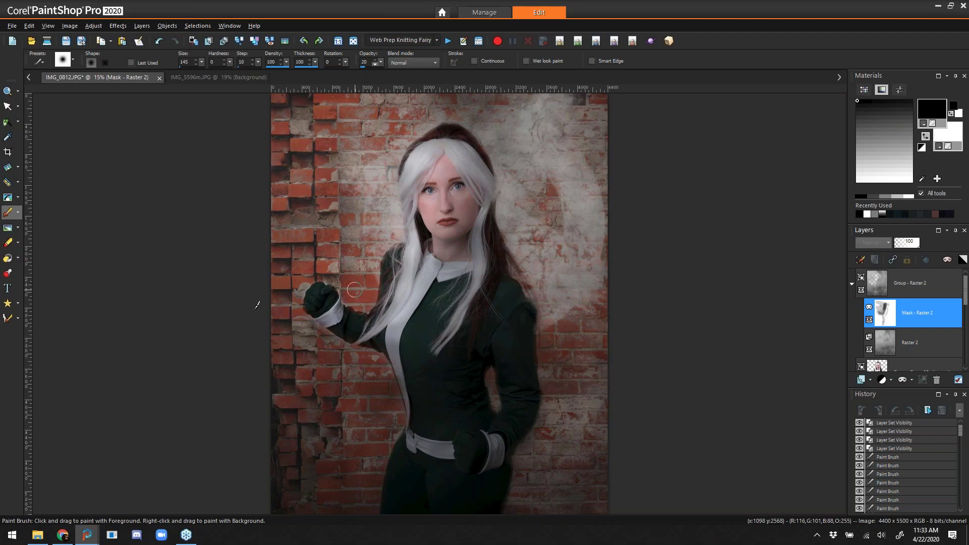
Set the brush size to 547 and paint the cloud mask over the woman's face, raised fist and hair
left_click_drag(460, 273, 468, 310)
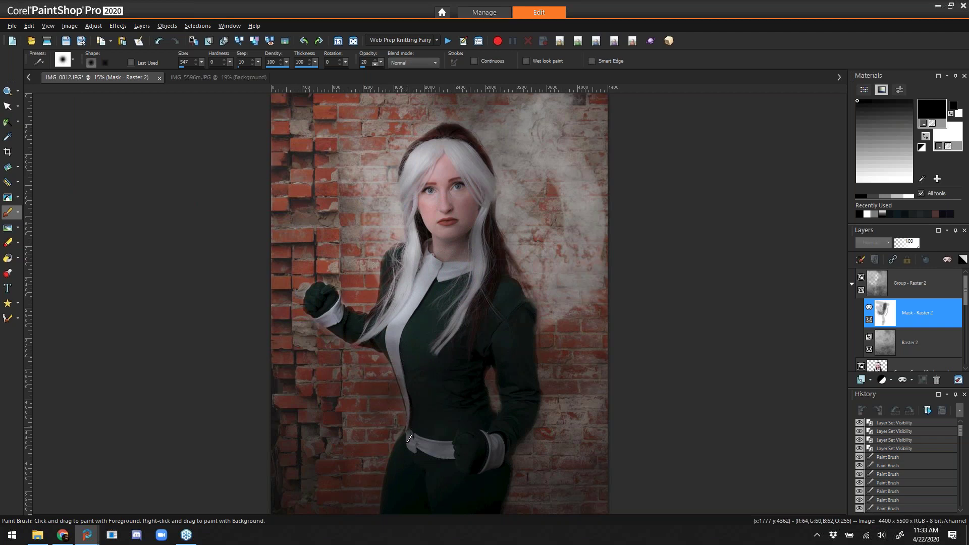
left_click(441, 236)
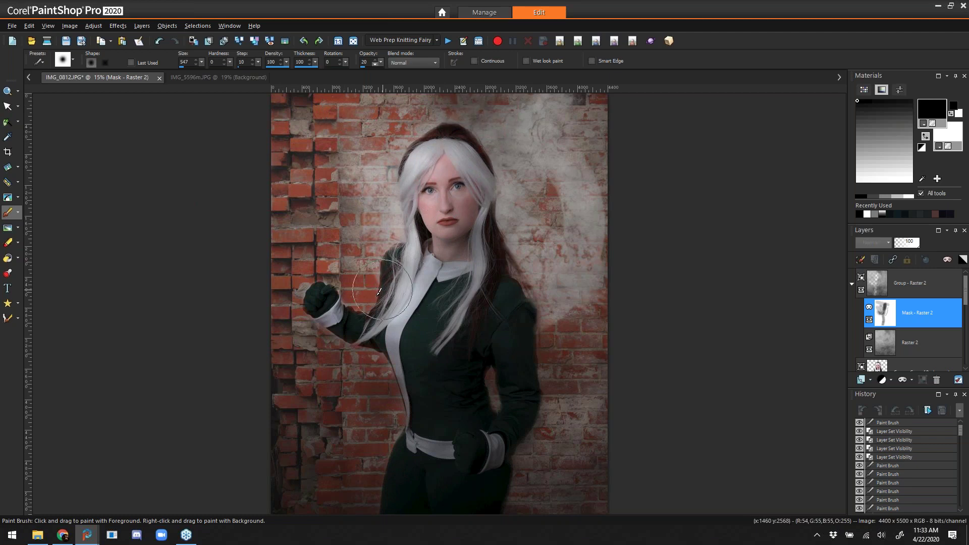
left_click_drag(324, 303, 323, 297)
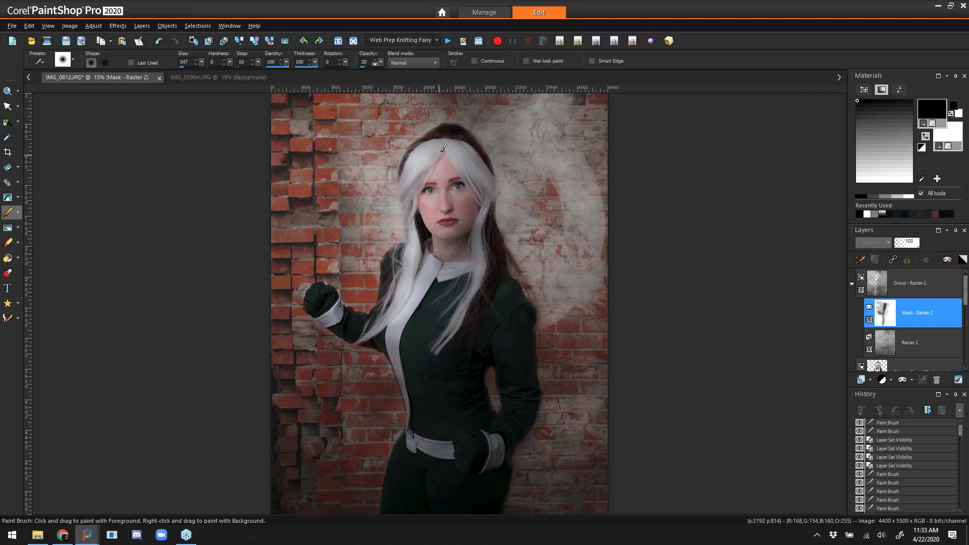
left_click_drag(477, 139, 475, 143)
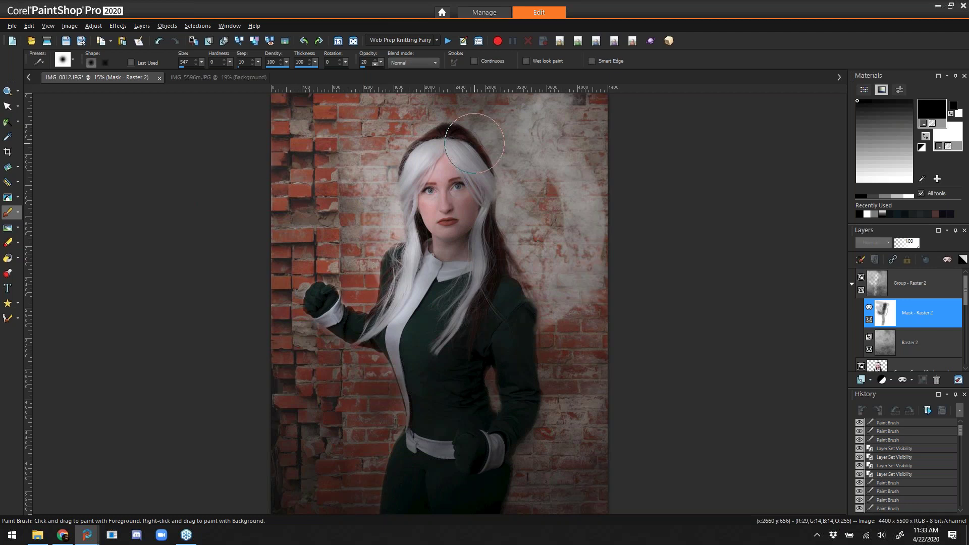
left_click(117, 25)
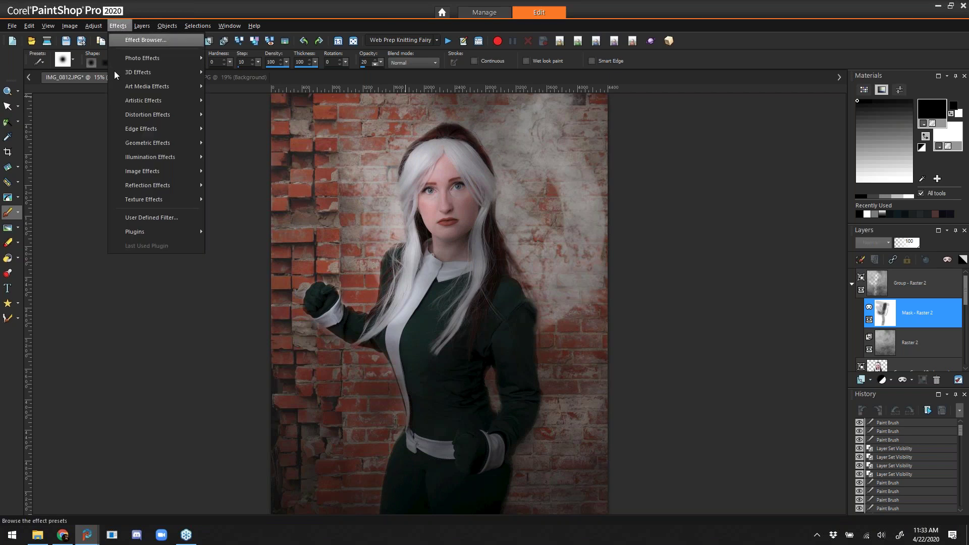
mouse_move(157, 231)
mouse_move(245, 259)
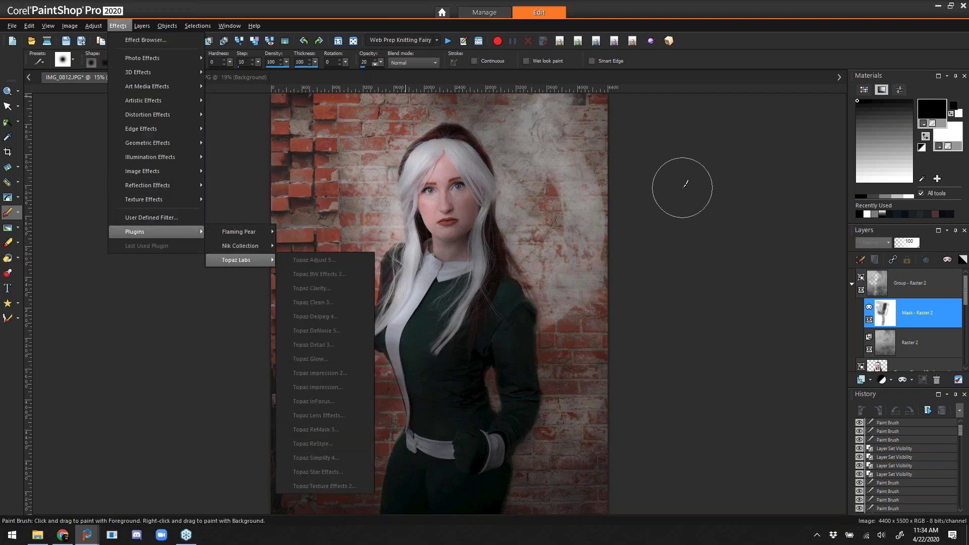
left_click(192, 26)
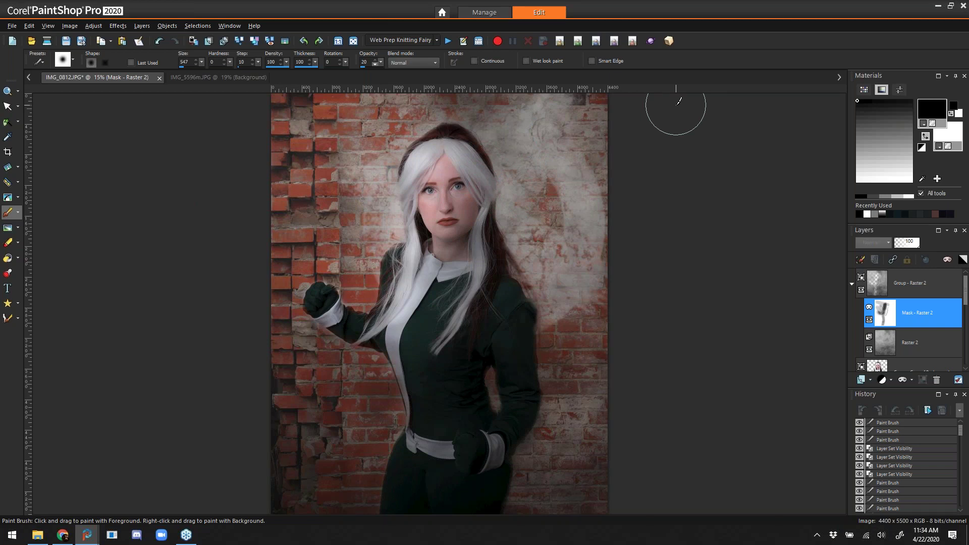
scroll(965, 310, "down", 1)
scroll(965, 309, "down", 3)
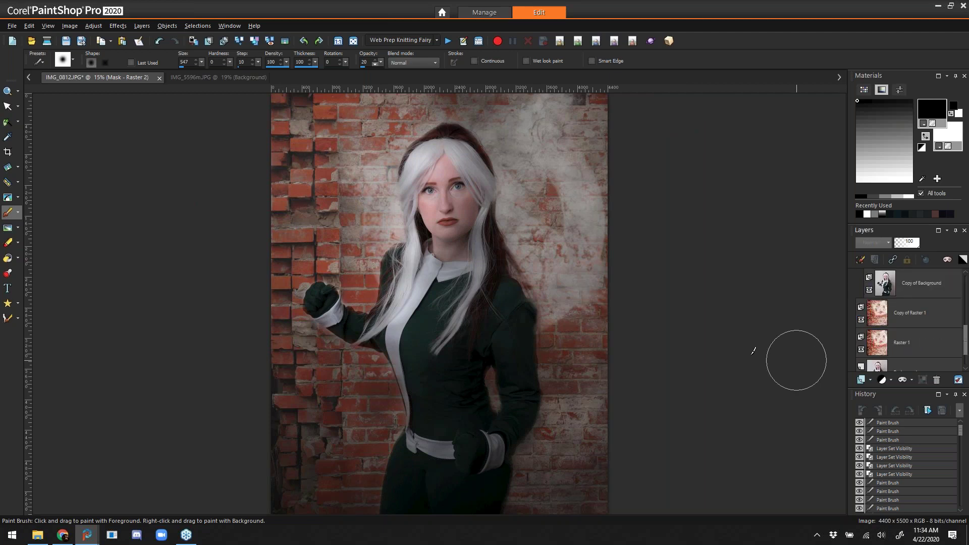
Close the cloud texture image IMG_5596m.JPG
left_click(216, 77)
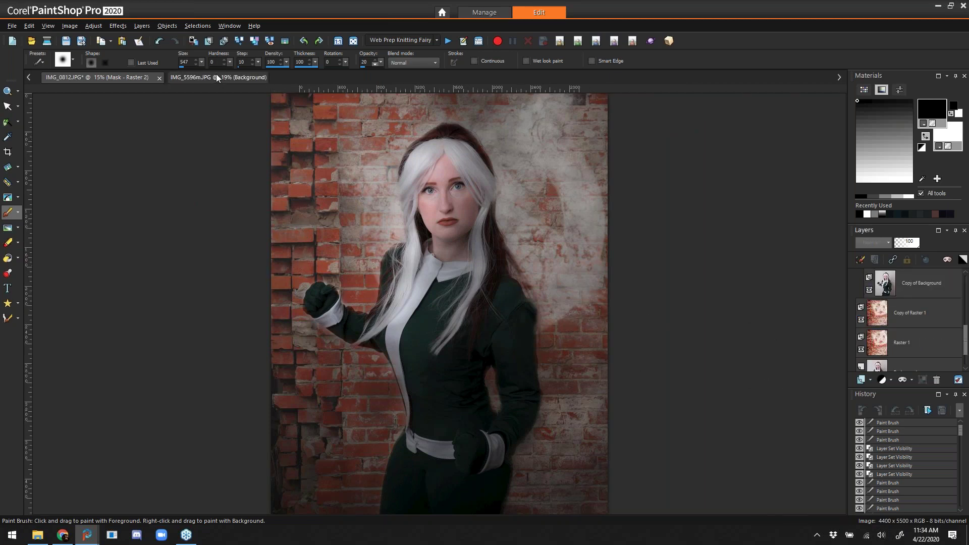
left_click(272, 77)
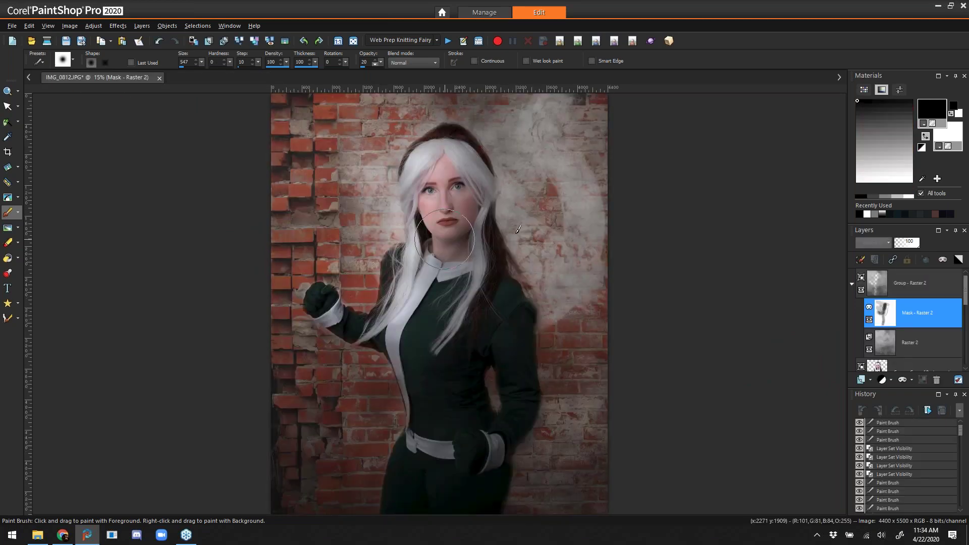
Lighten the woman's torso, raised fist and forehead on the cloud mask, reducing the brush size to 343
mouse_move(412, 449)
left_mouse_down()
mouse_move(410, 484)
mouse_move(415, 359)
left_mouse_up()
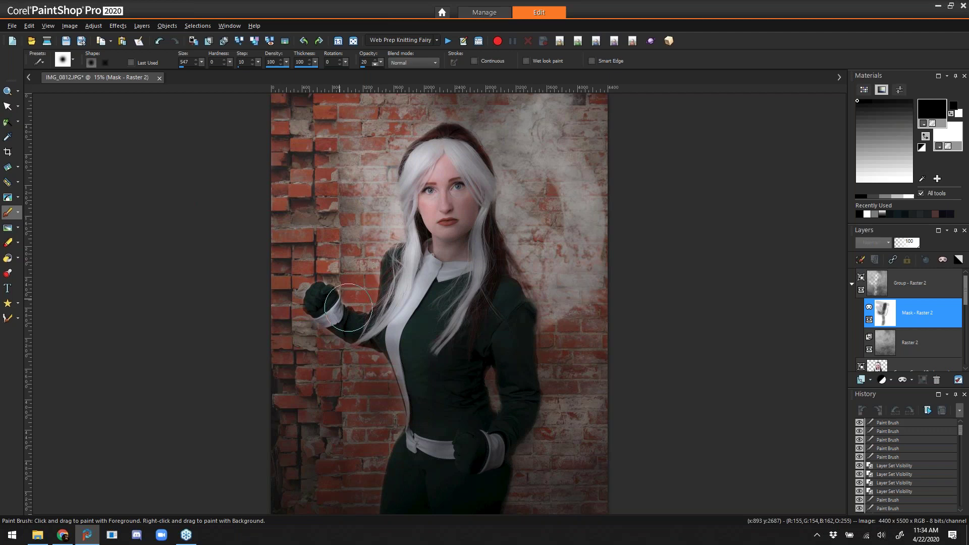
left_click_drag(348, 308, 333, 299)
left_click(333, 299)
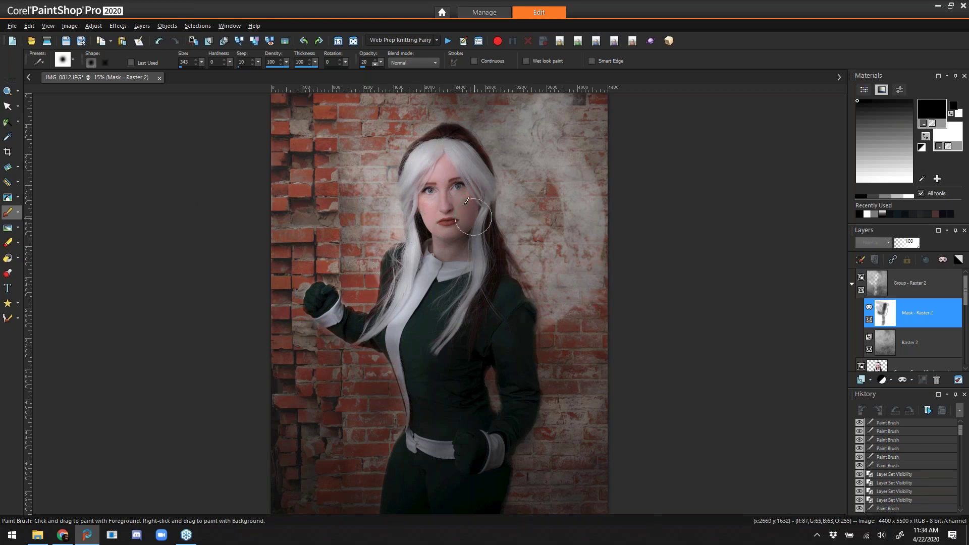
left_click_drag(464, 161, 451, 176)
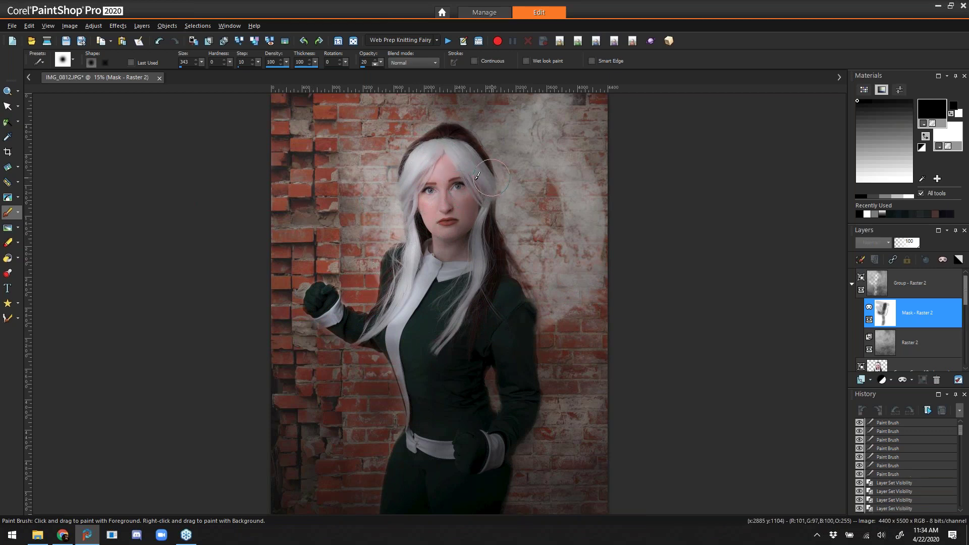
Refine the cloud mask over the woman's face and white jacket panel, using brush sizes 132 and 455
key("bracketleft")
mouse_move(428, 192)
left_mouse_down()
mouse_move(532, 161)
mouse_move(432, 187)
mouse_move(443, 209)
left_mouse_up()
key("bracketleft")
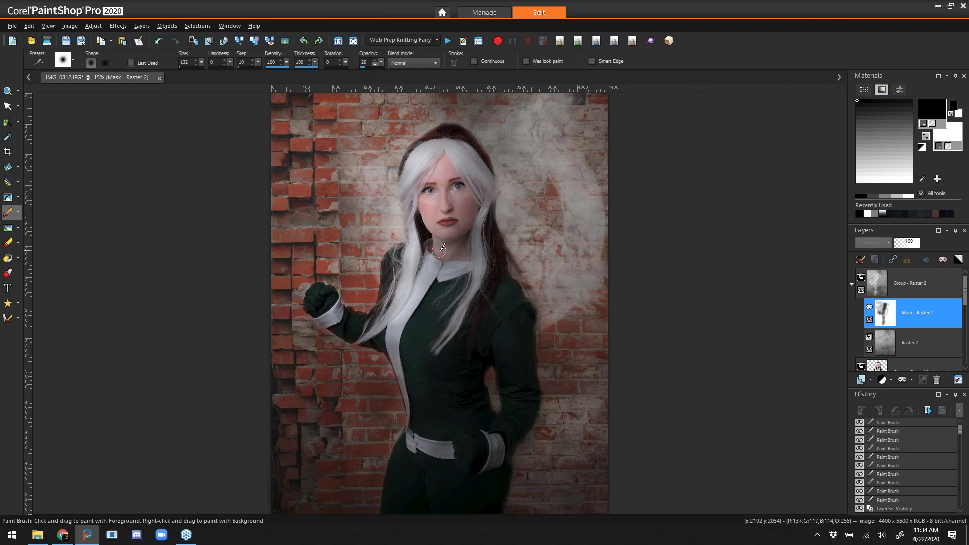
left_click_drag(424, 282, 399, 307)
left_click(405, 360)
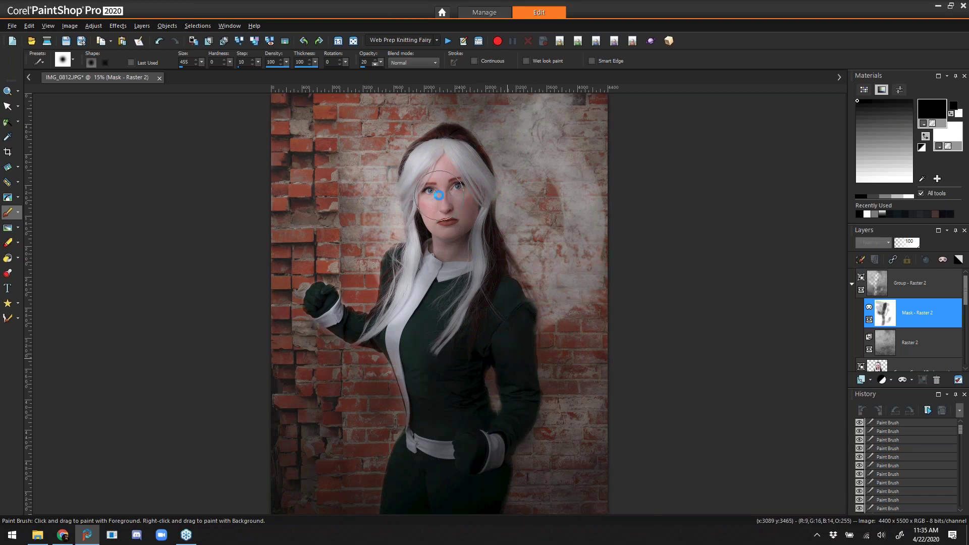
Open the Save As dialog for the finished composite
left_click(5, 93)
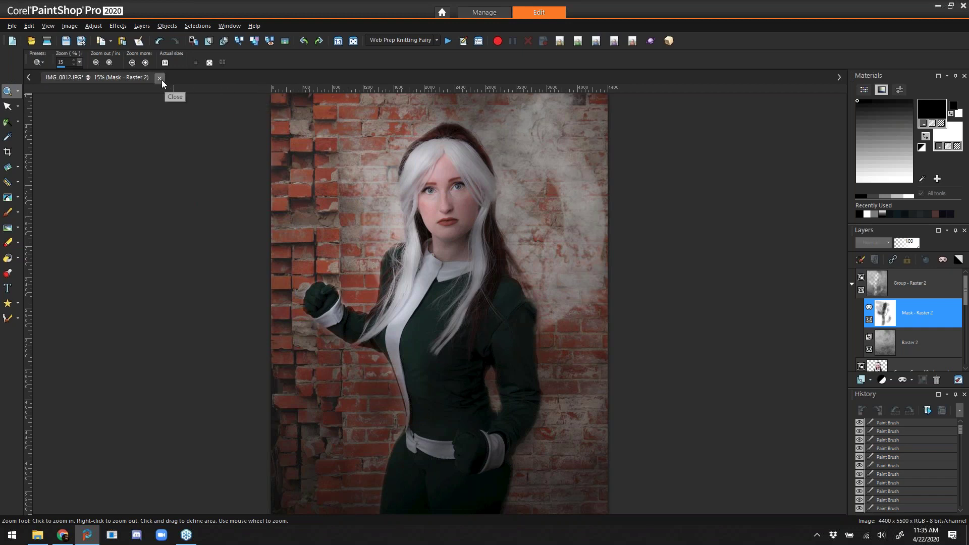
left_click(11, 25)
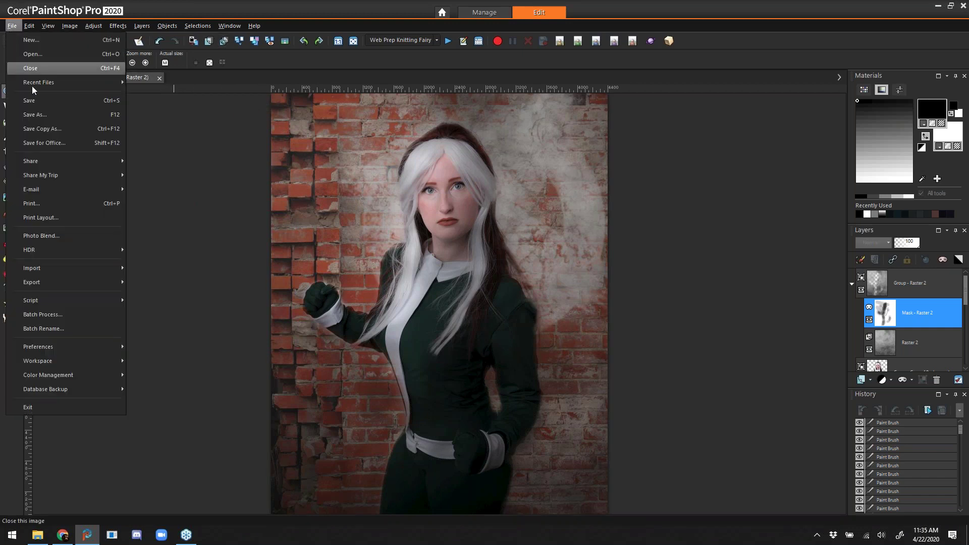
left_click(40, 116)
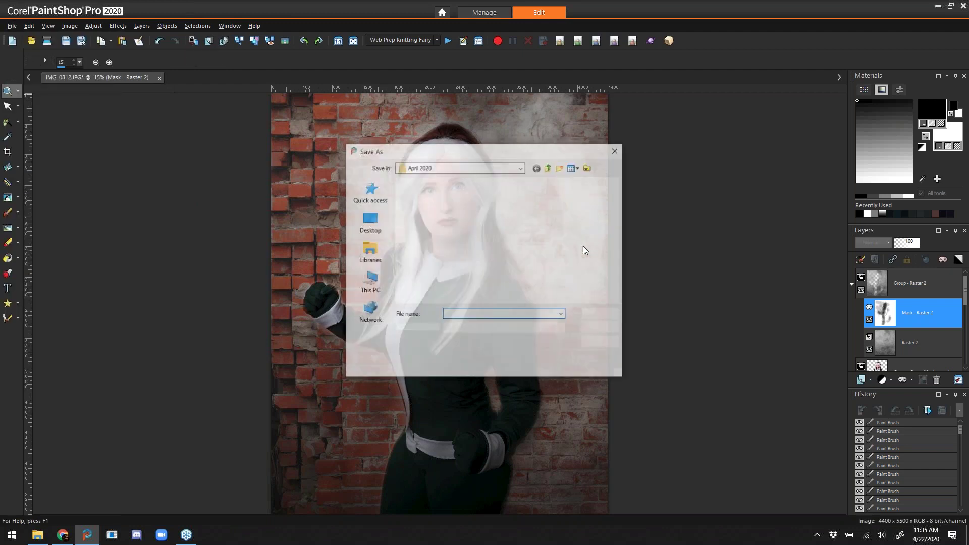